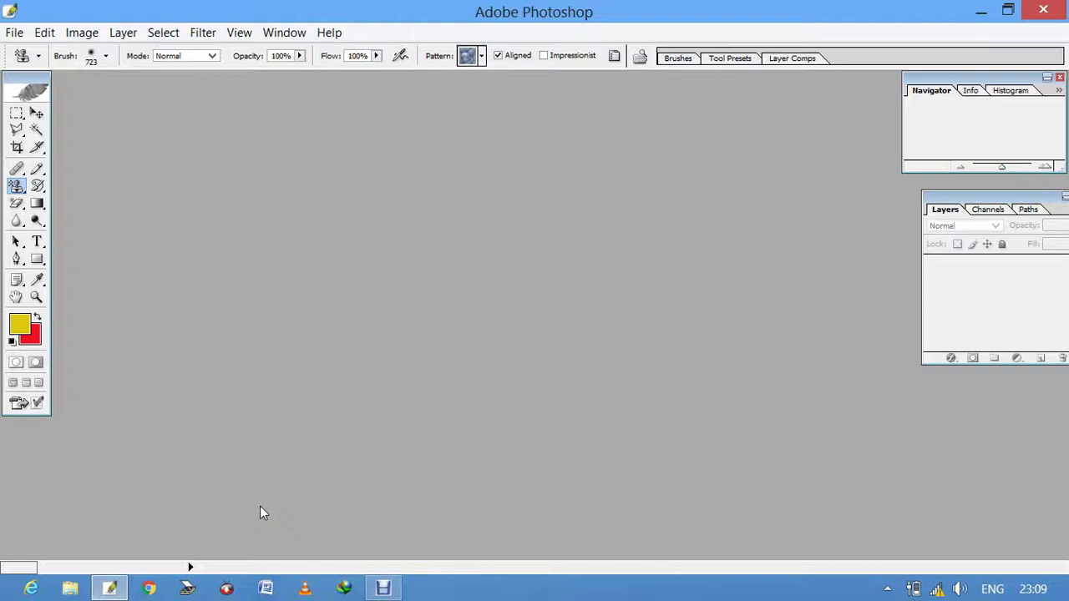
# Step: Browse the healing, brush and clone stamp tool variant lists
pyautogui.click(18, 174)
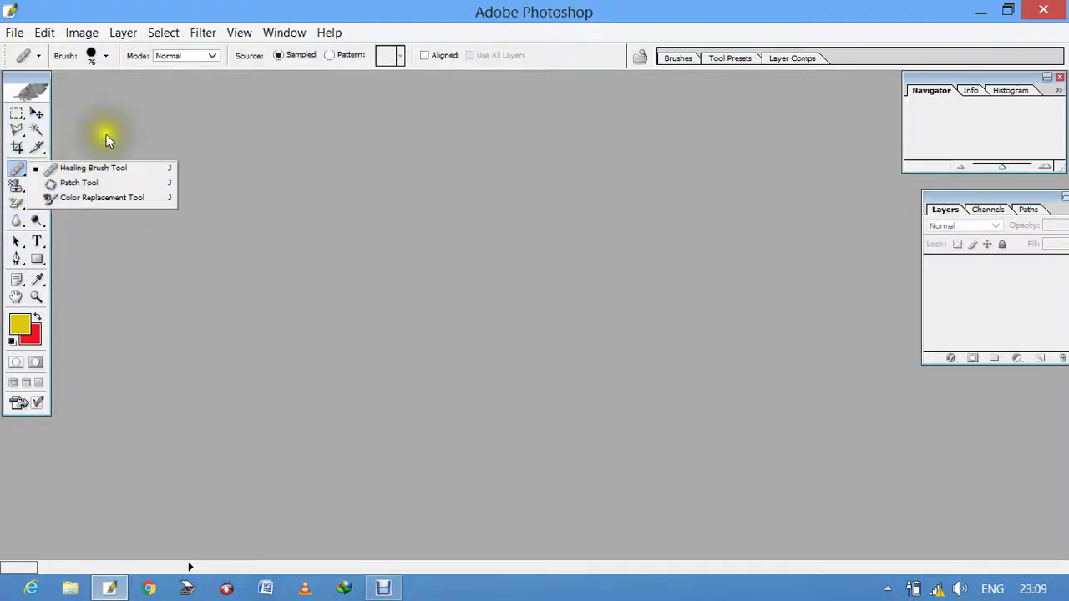
pyautogui.click(106, 135)
pyautogui.click(45, 172)
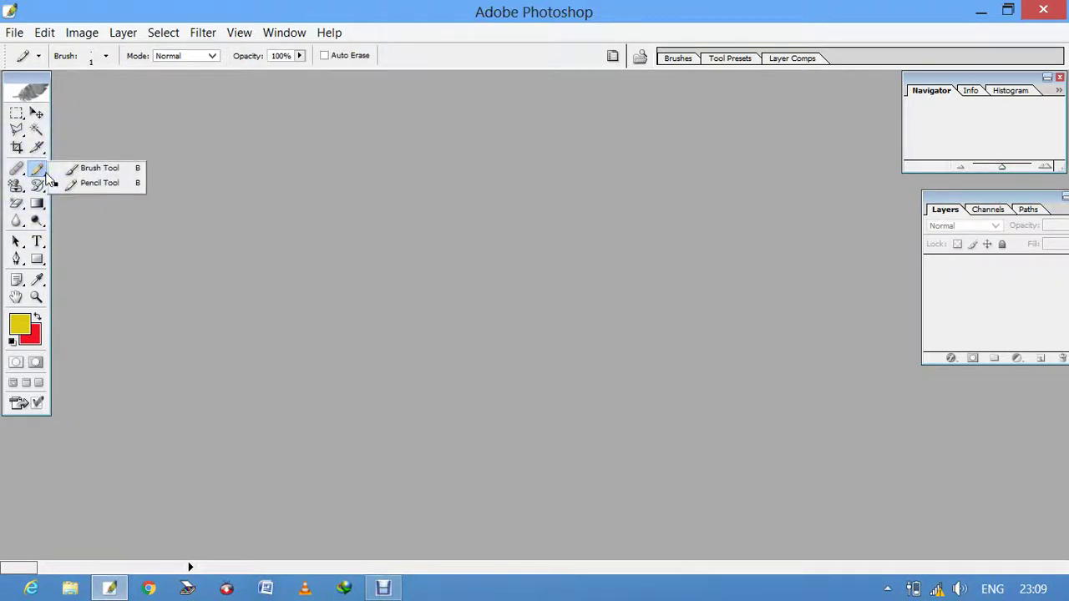
pyautogui.click(16, 186)
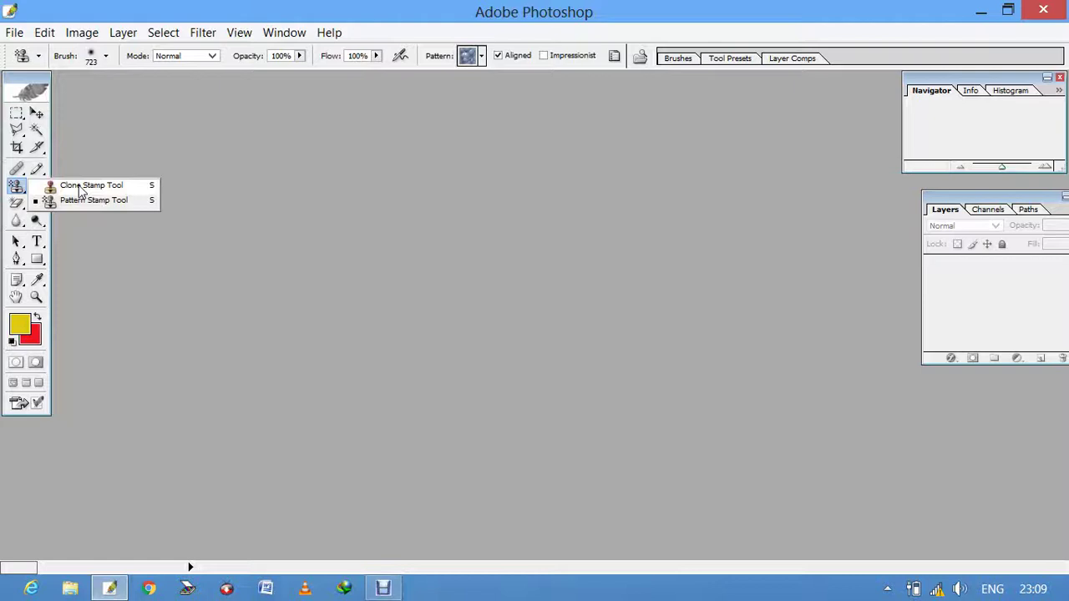
pyautogui.click(305, 167)
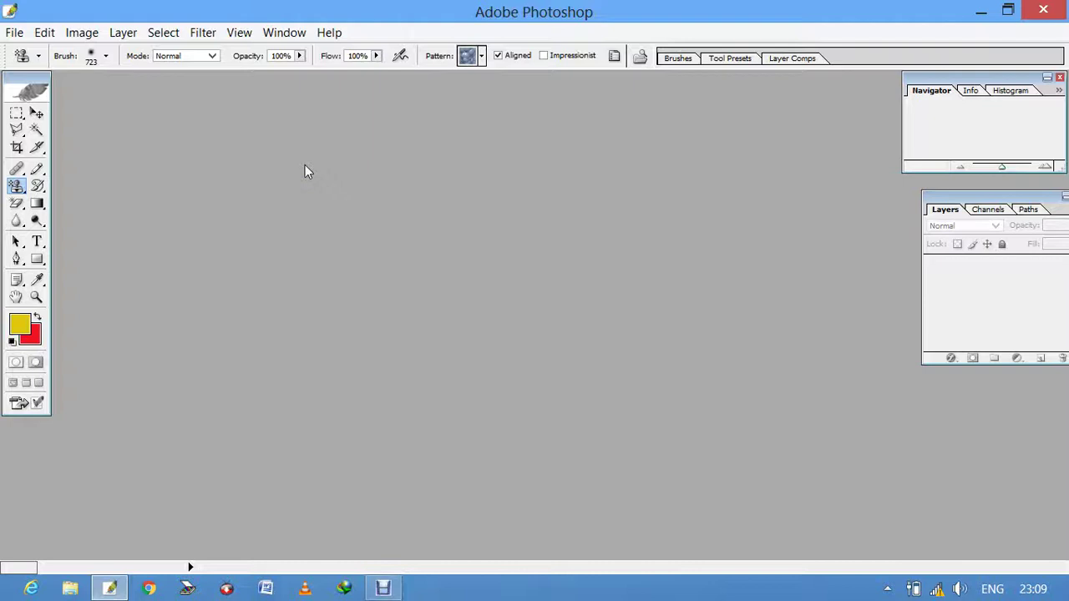
# Step: Create a new Letter-size document named 'only for you'
pyautogui.hotkey('ctrl', 'n')
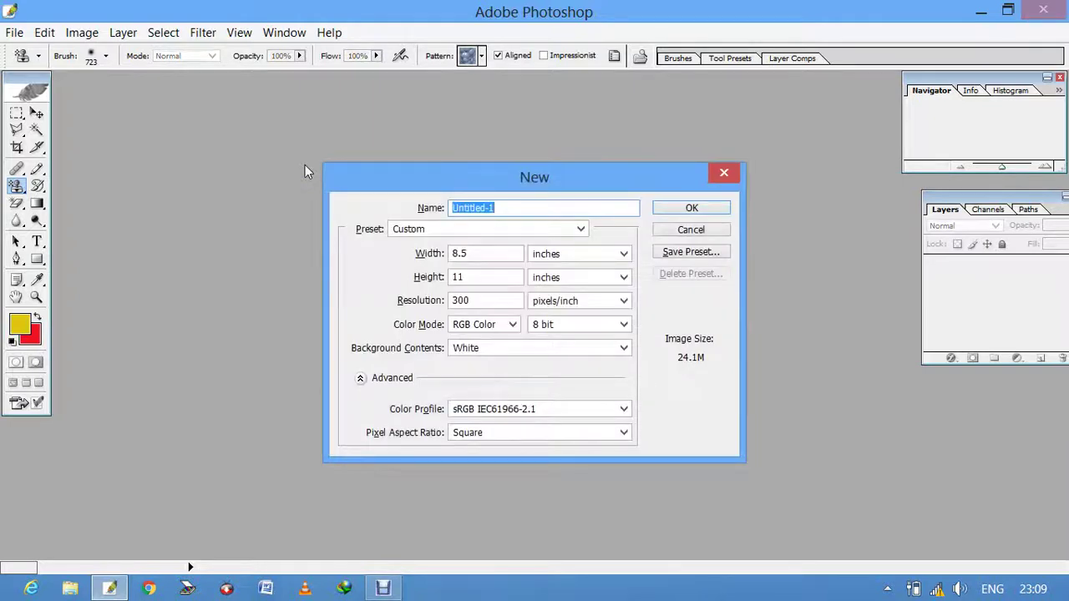
pyautogui.click(448, 228)
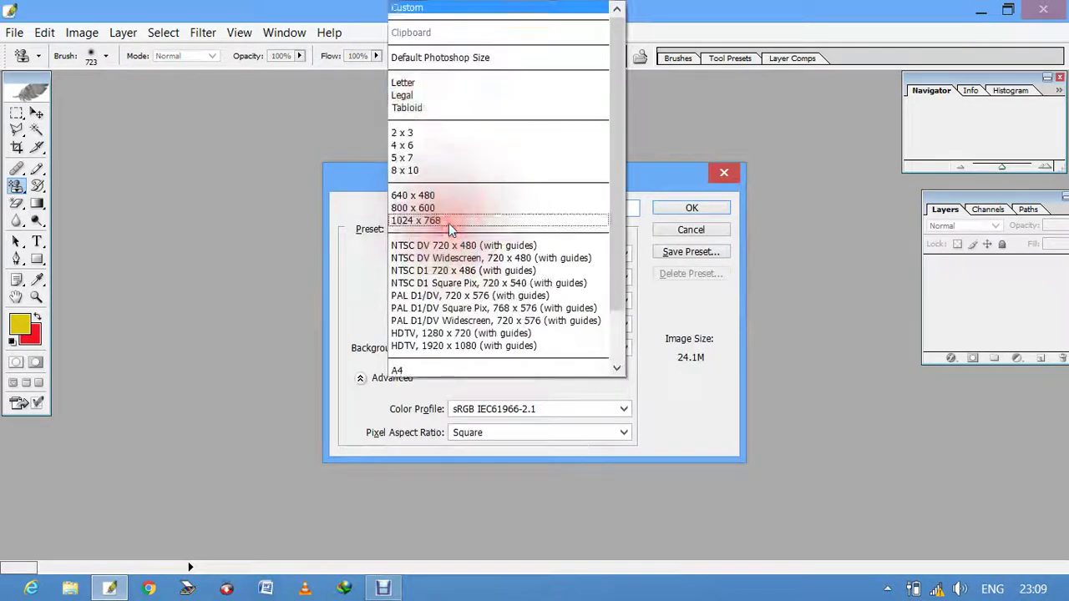
pyautogui.click(473, 82)
pyautogui.click(516, 206)
pyautogui.write('only for you')
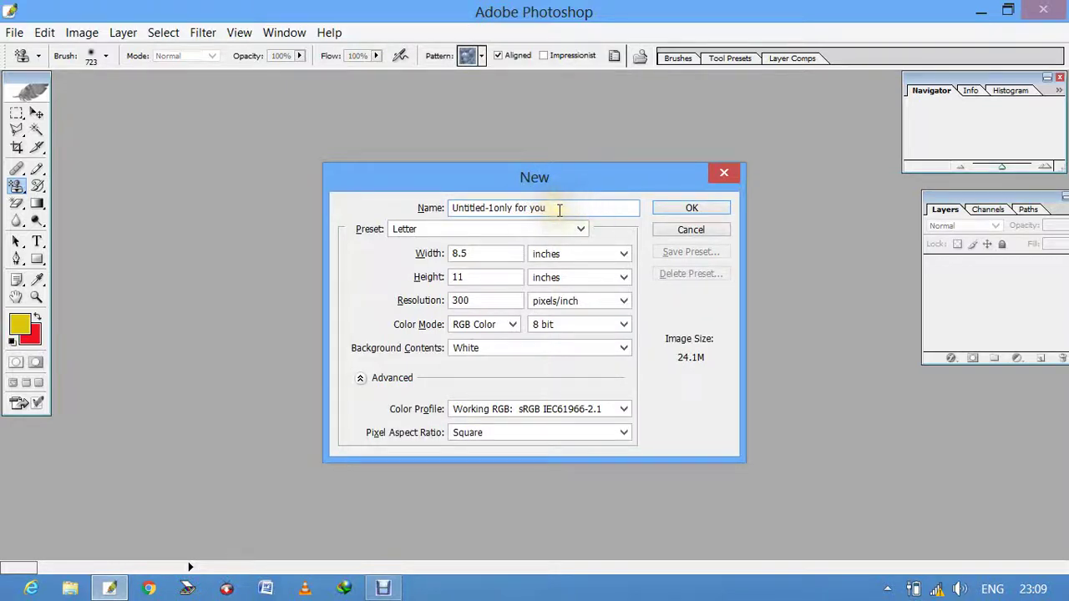
pyautogui.moveTo(495, 208); pyautogui.dragTo(417, 210)
pyautogui.press('BackSpace')
pyautogui.click(694, 209)
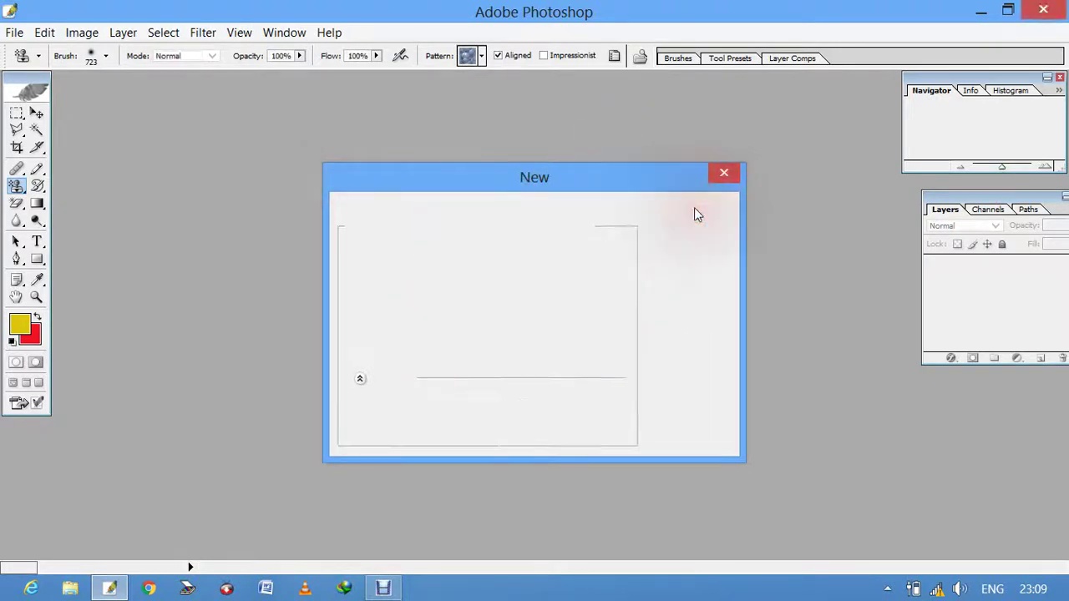
# Step: Enlarge and reposition the new document window
pyautogui.moveTo(404, 535); pyautogui.dragTo(524, 539)
pyautogui.moveTo(282, 91); pyautogui.dragTo(369, 134)
pyautogui.click(37, 113)
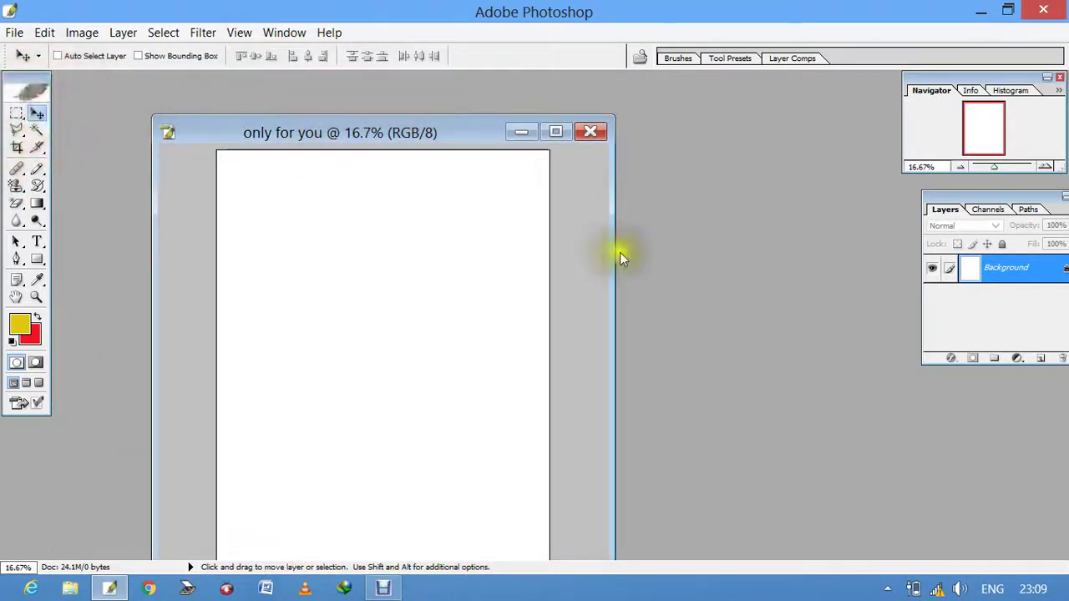
# Step: Open phooshop work.jpg from the Desktop and shift its window right
pyautogui.doubleClick(673, 257)
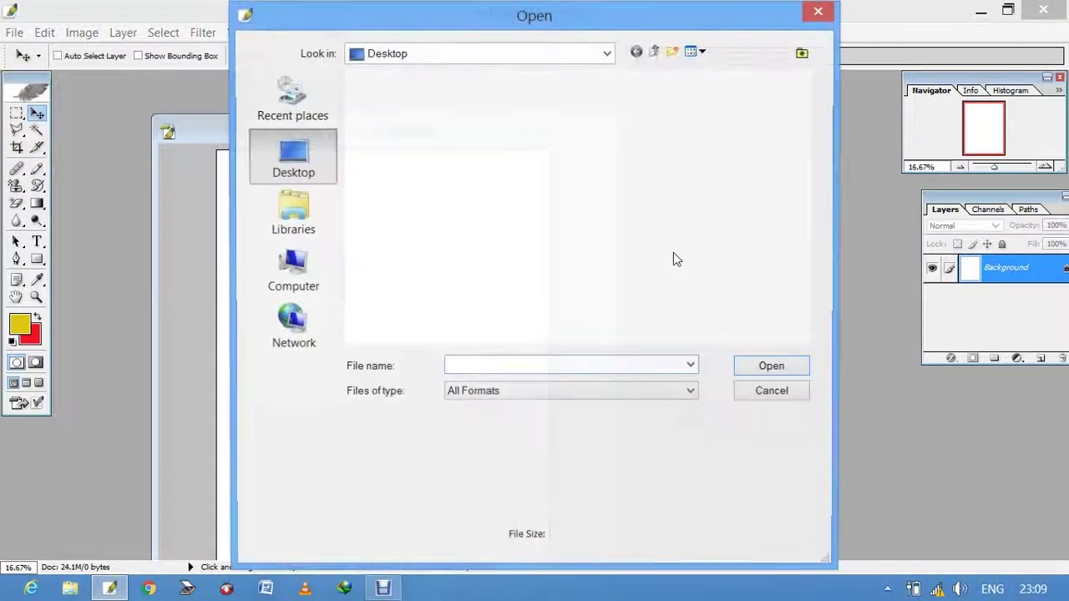
pyautogui.doubleClick(495, 148)
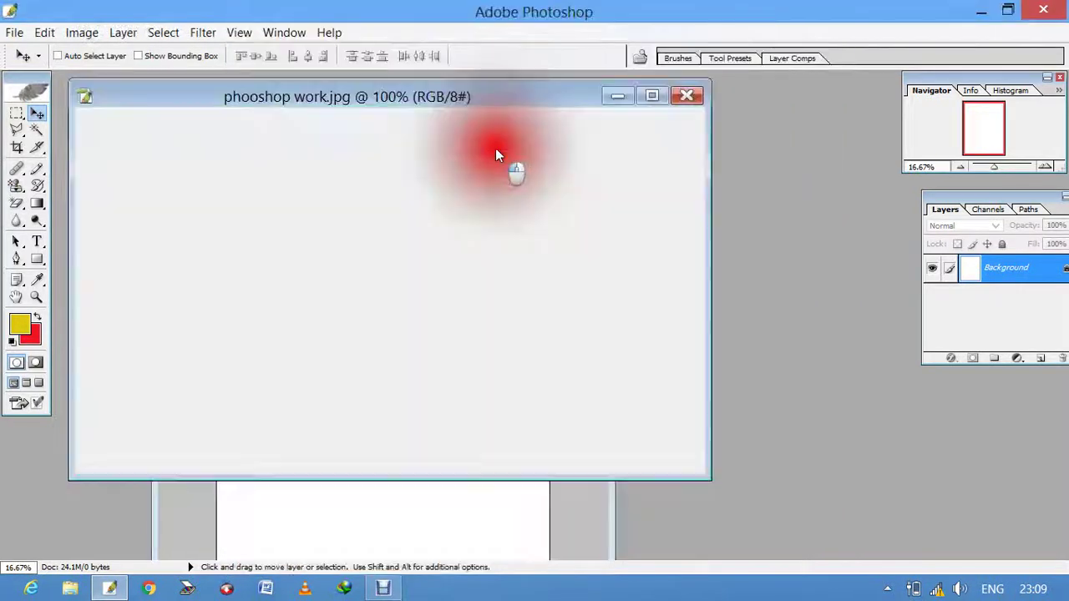
pyautogui.moveTo(419, 110)
pyautogui.mouseDown()
pyautogui.moveTo(611, 108)
pyautogui.moveTo(666, 128)
pyautogui.mouseUp()
# Step: Arrange the two windows, floating the image over the blank page
pyautogui.click(326, 187)
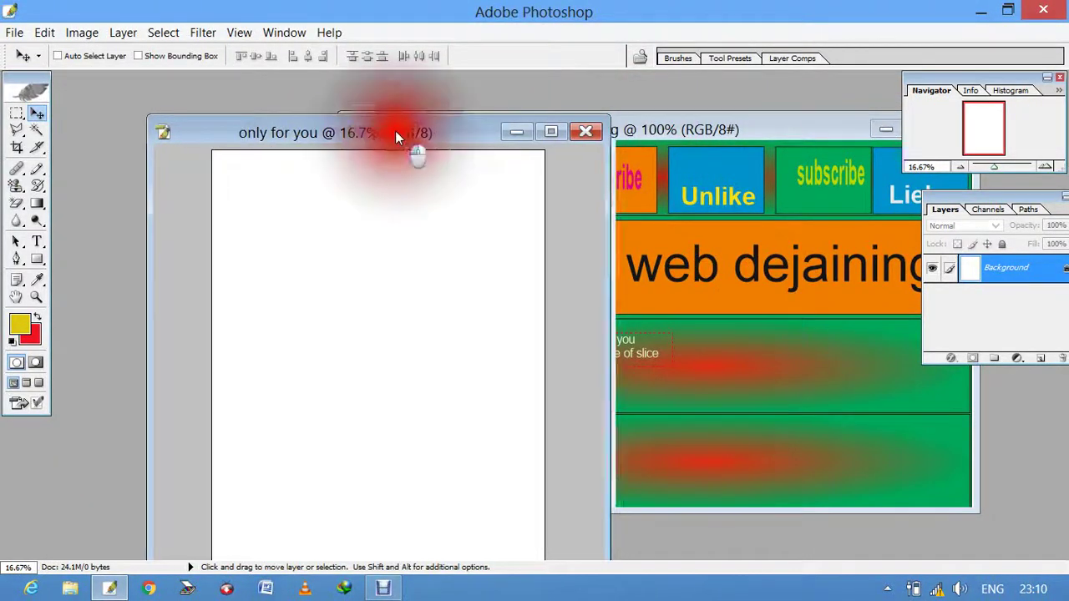
pyautogui.moveTo(395, 131); pyautogui.dragTo(311, 125)
pyautogui.click(554, 118)
pyautogui.doubleClick(554, 118)
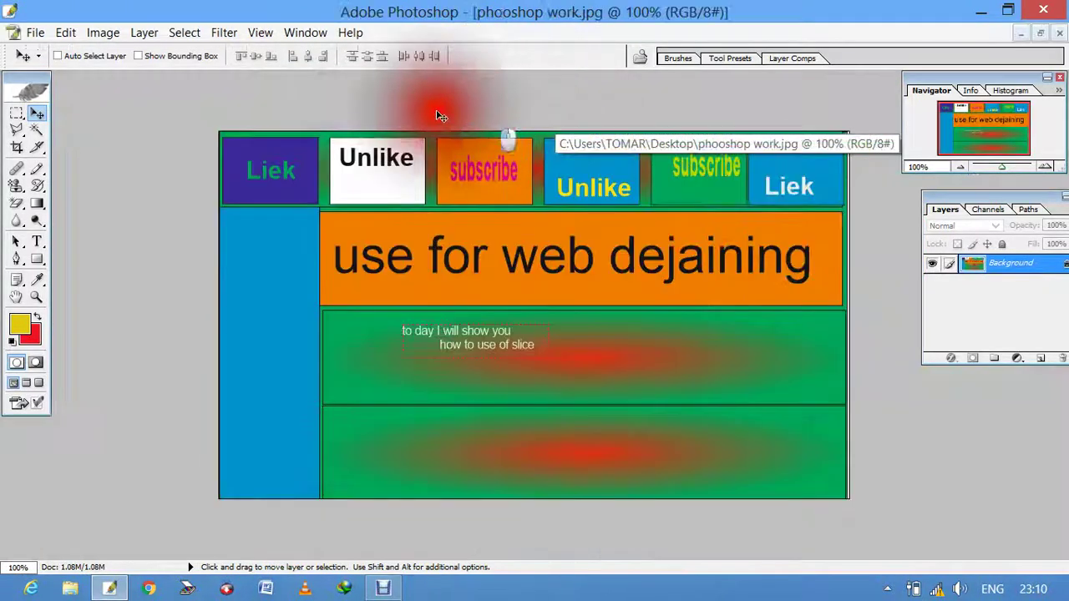
pyautogui.click(1040, 33)
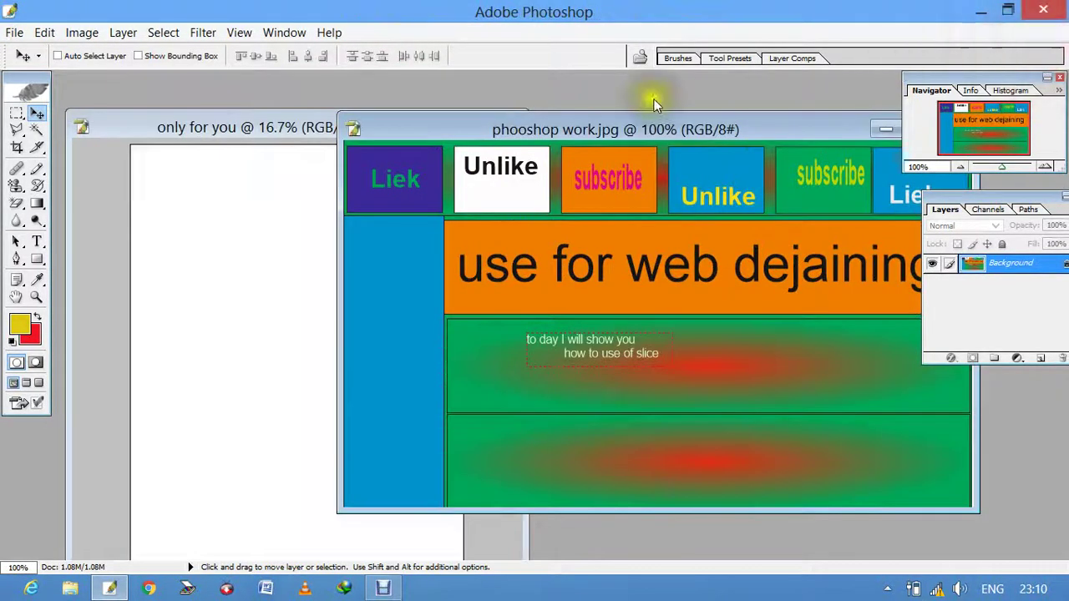
pyautogui.moveTo(608, 129); pyautogui.dragTo(436, 140)
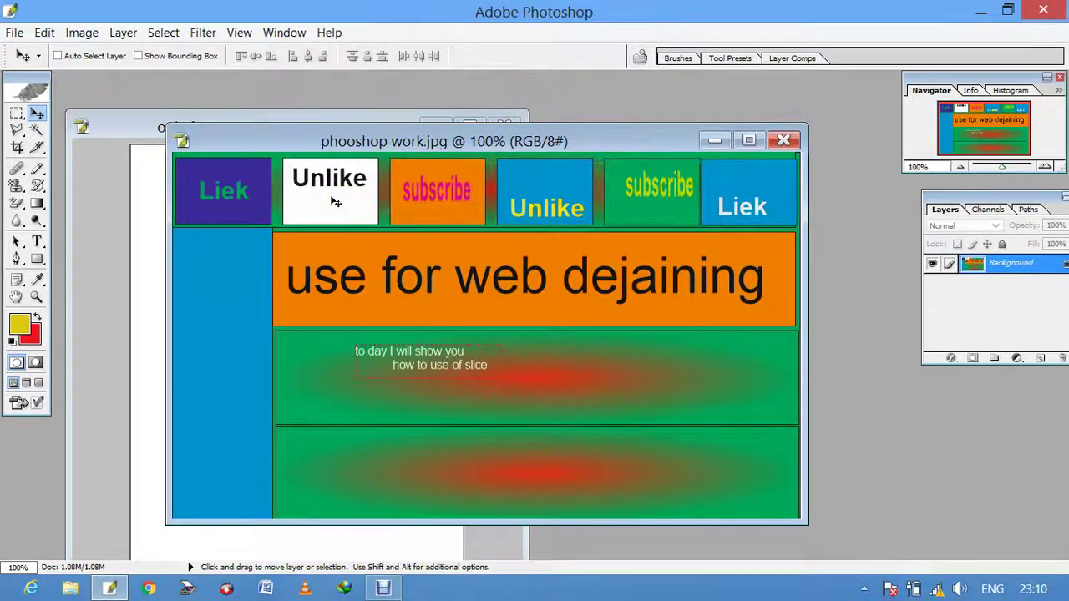
pyautogui.click(256, 276)
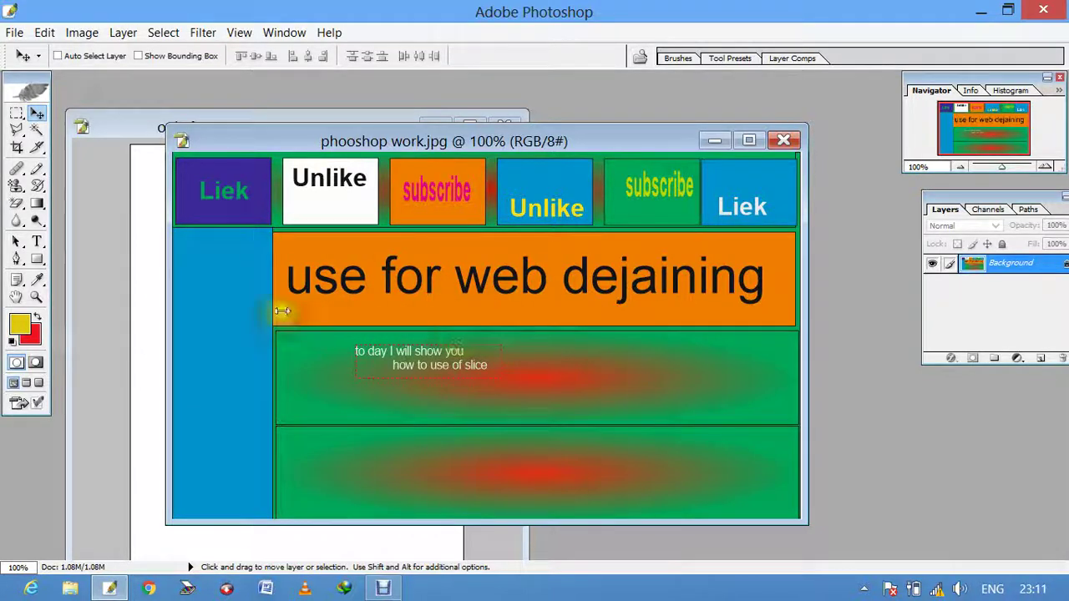
# Step: Set the Healing Brush diameter to 82 px and try it on the Liek button
pyautogui.click(15, 171)
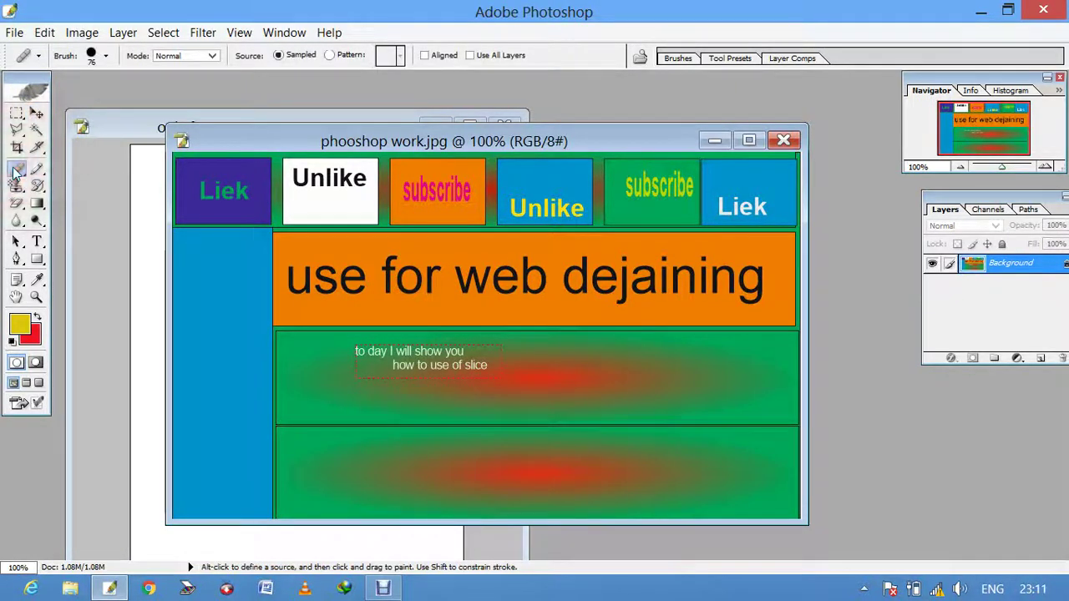
pyautogui.keyDown('alt'); pyautogui.click(224, 209); pyautogui.keyUp('alt')
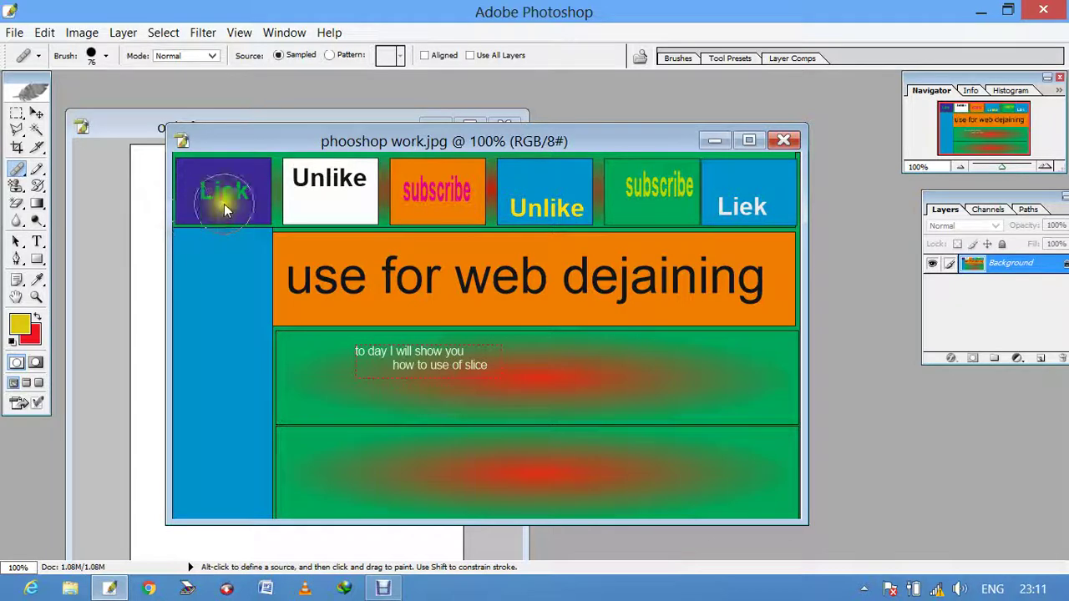
pyautogui.rightClick(562, 261)
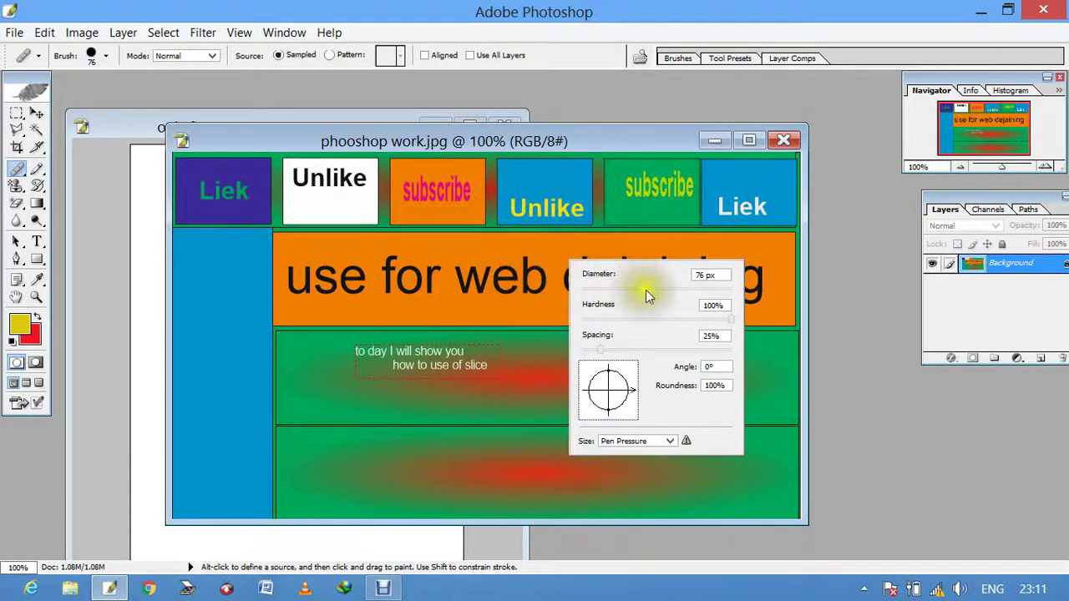
pyautogui.moveTo(645, 290); pyautogui.dragTo(657, 290)
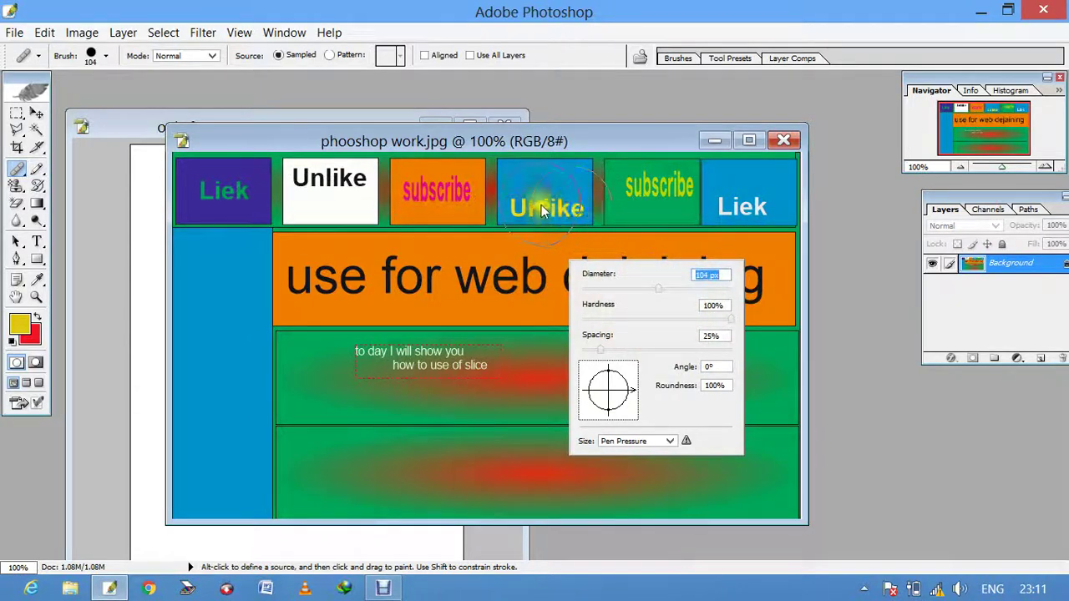
pyautogui.moveTo(658, 290); pyautogui.dragTo(646, 292)
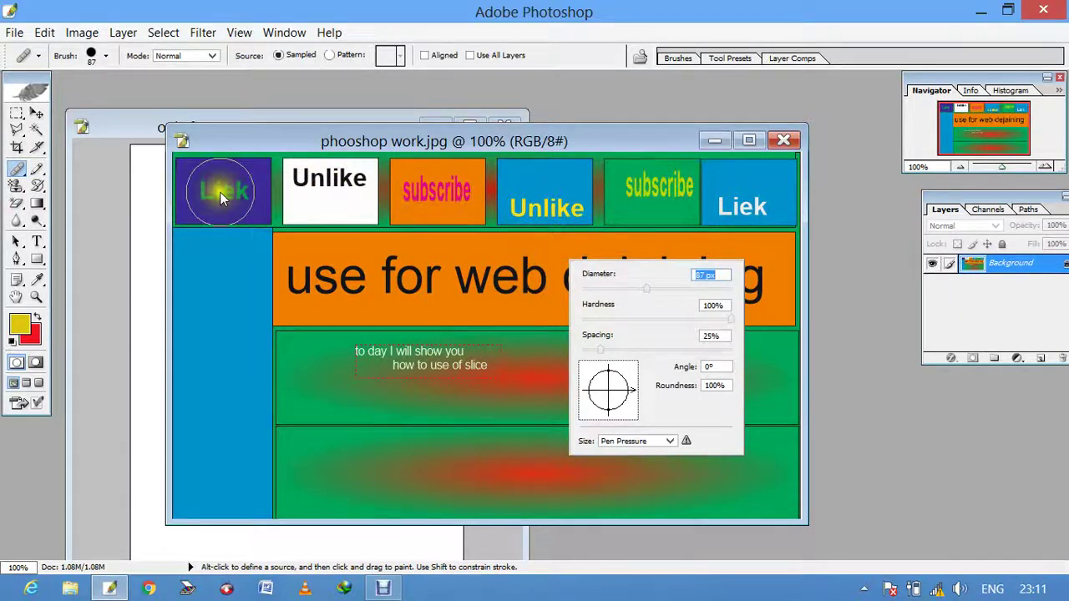
pyautogui.click(641, 289)
pyautogui.click(223, 192)
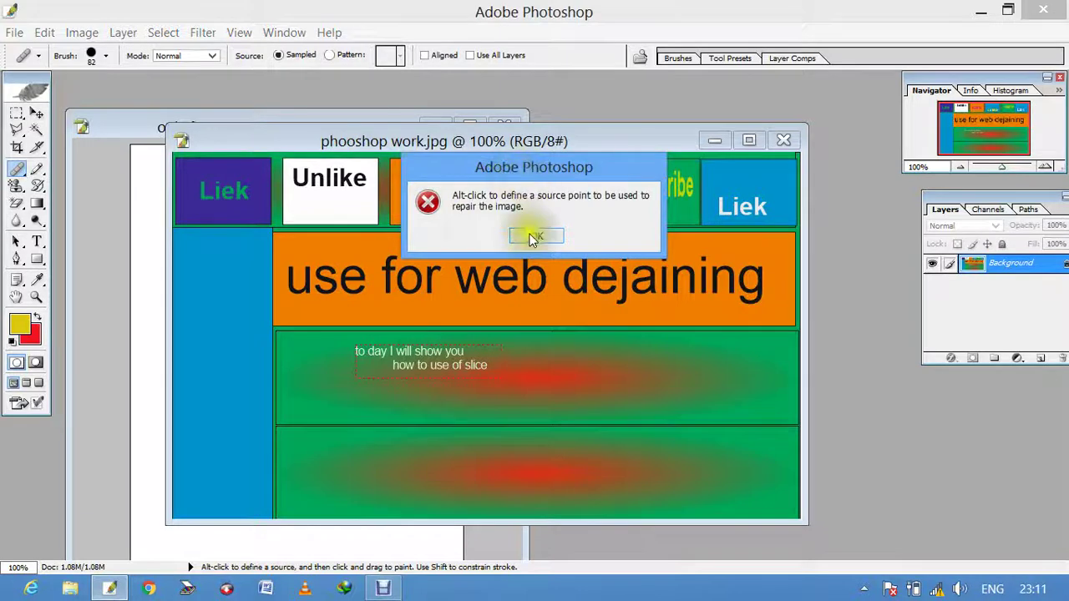
# Step: Dismiss the warning and Alt-click the Liek text as the healing source
pyautogui.click(532, 237)
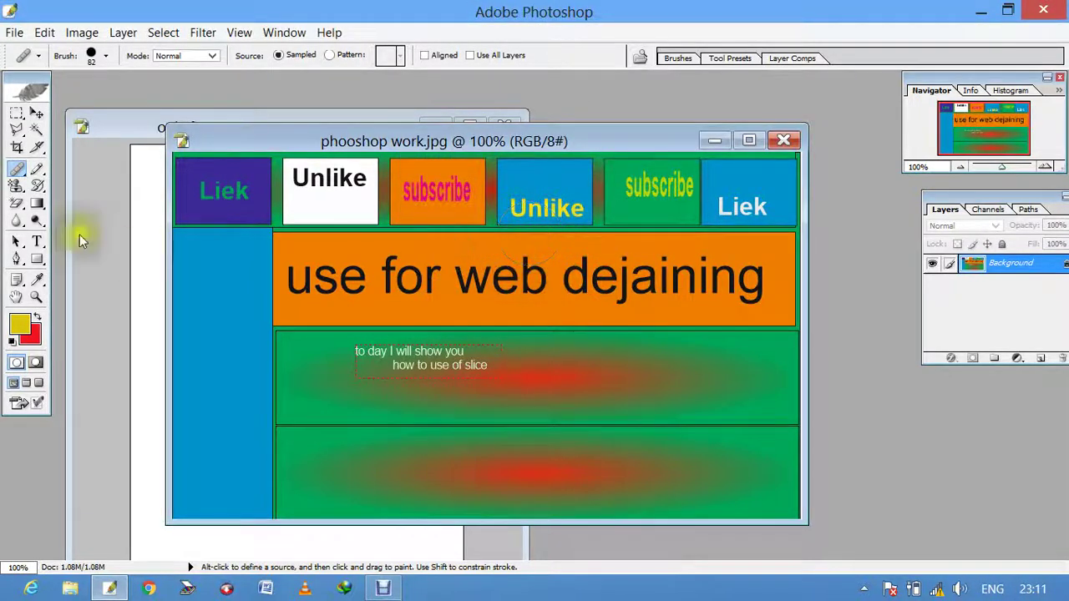
pyautogui.click(17, 172)
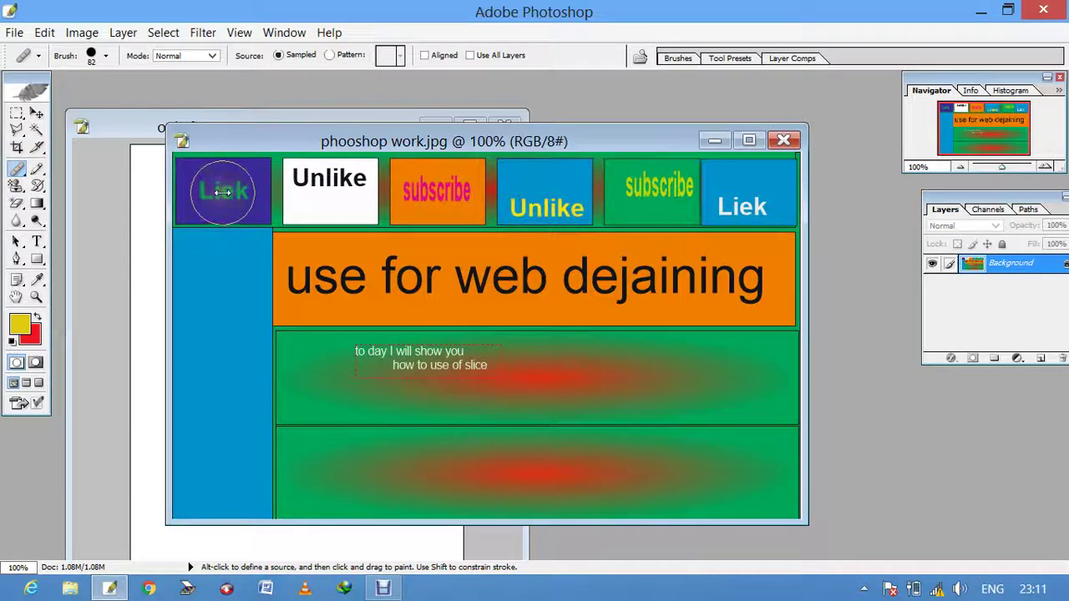
pyautogui.click(222, 191)
pyautogui.click(222, 191)
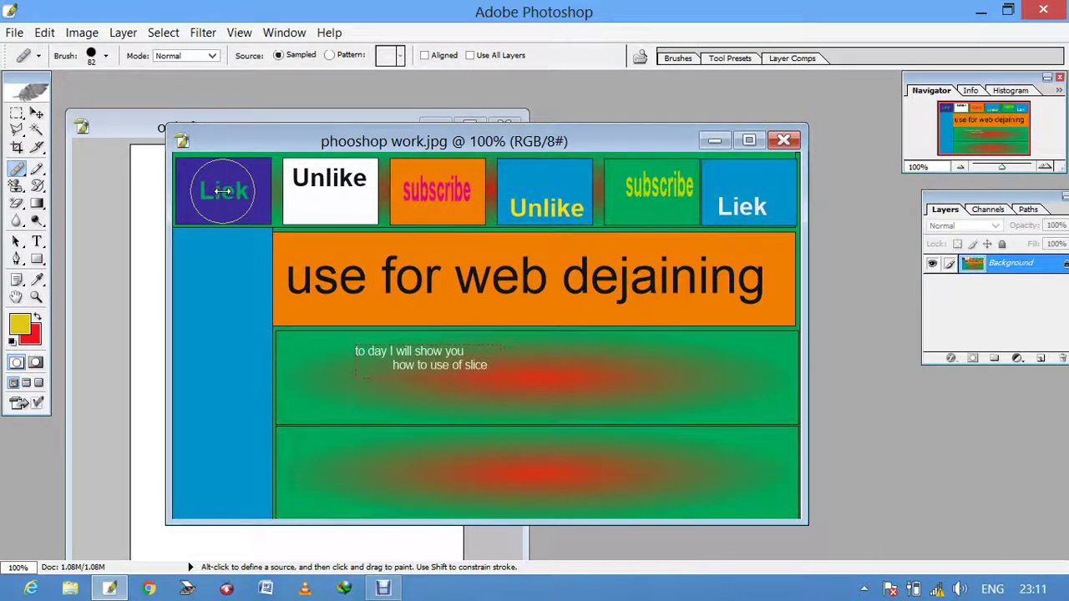
pyautogui.press('alt')
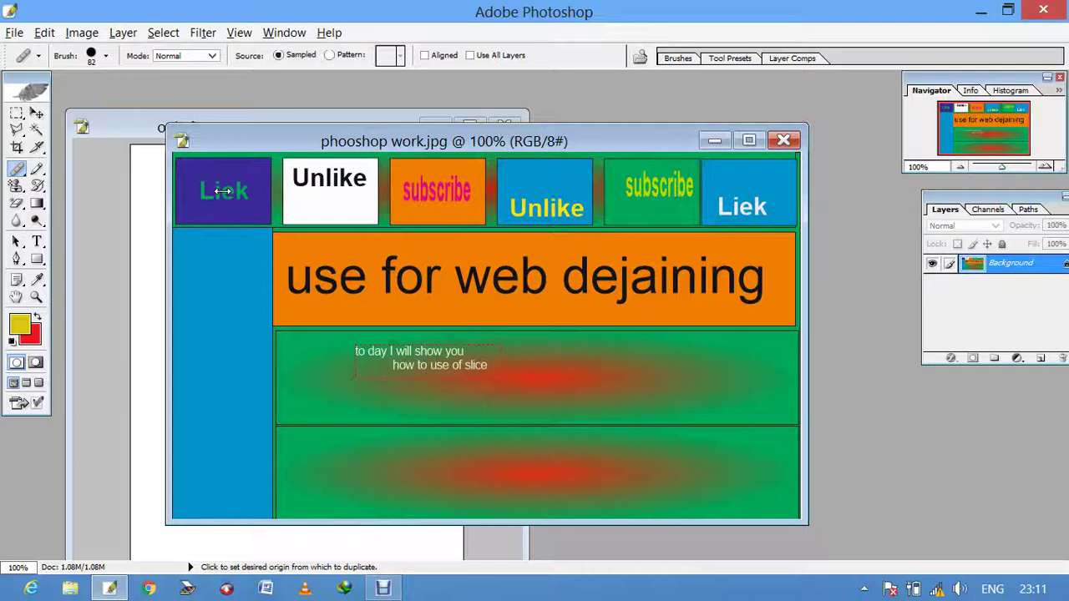
pyautogui.keyDown('alt'); pyautogui.click(222, 190); pyautogui.keyUp('alt')
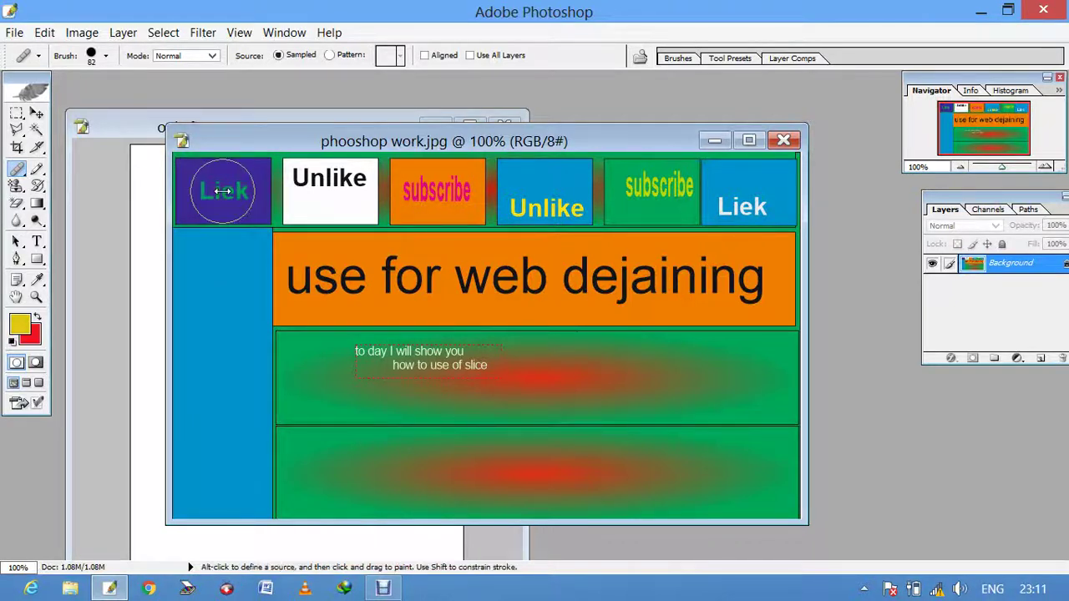
# Step: Clone Liek copies into the blue column and onto the green band
pyautogui.click(221, 272)
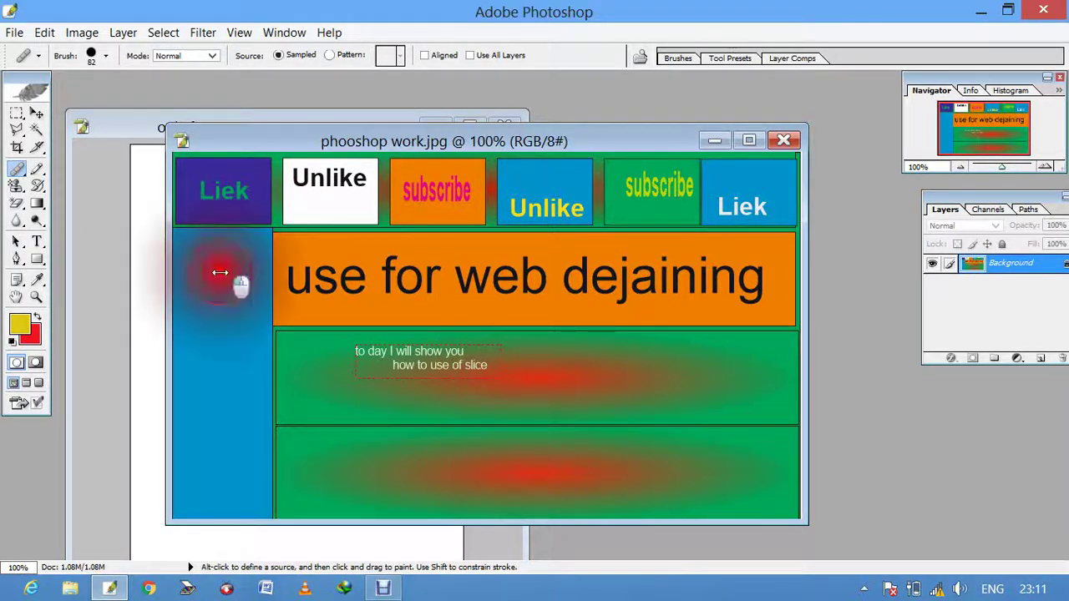
pyautogui.click(214, 386)
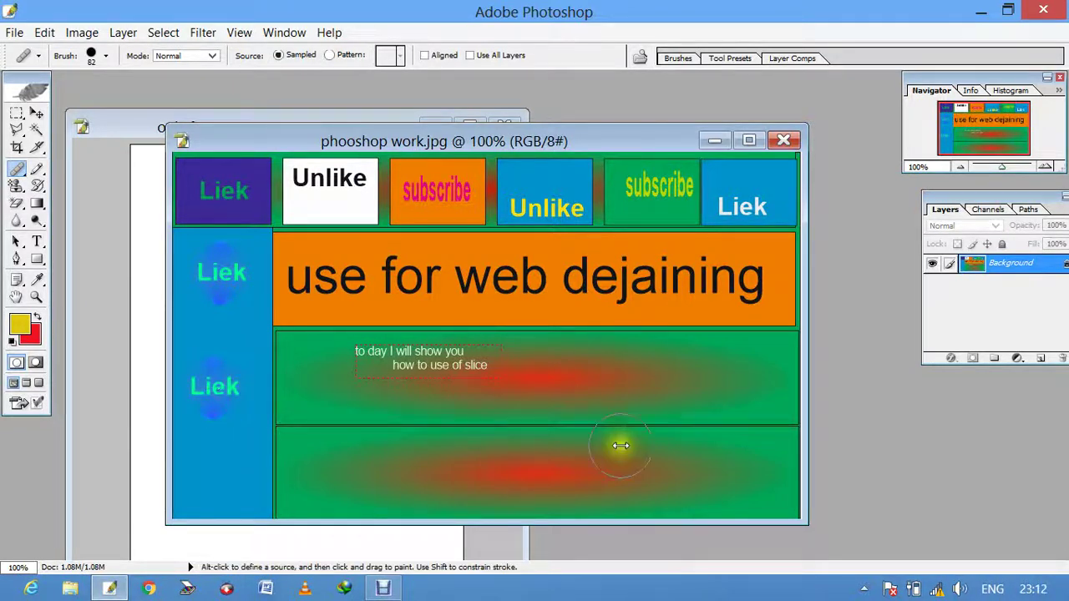
pyautogui.click(766, 365)
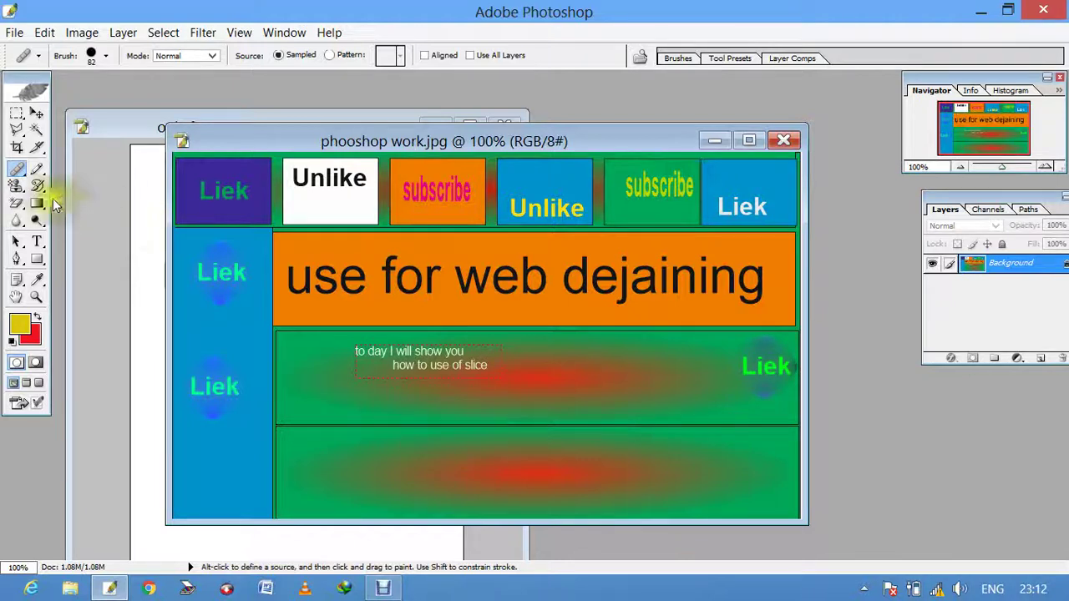
# Step: Sample plain blue and heal away the Liek words in the blue column
pyautogui.click(20, 169)
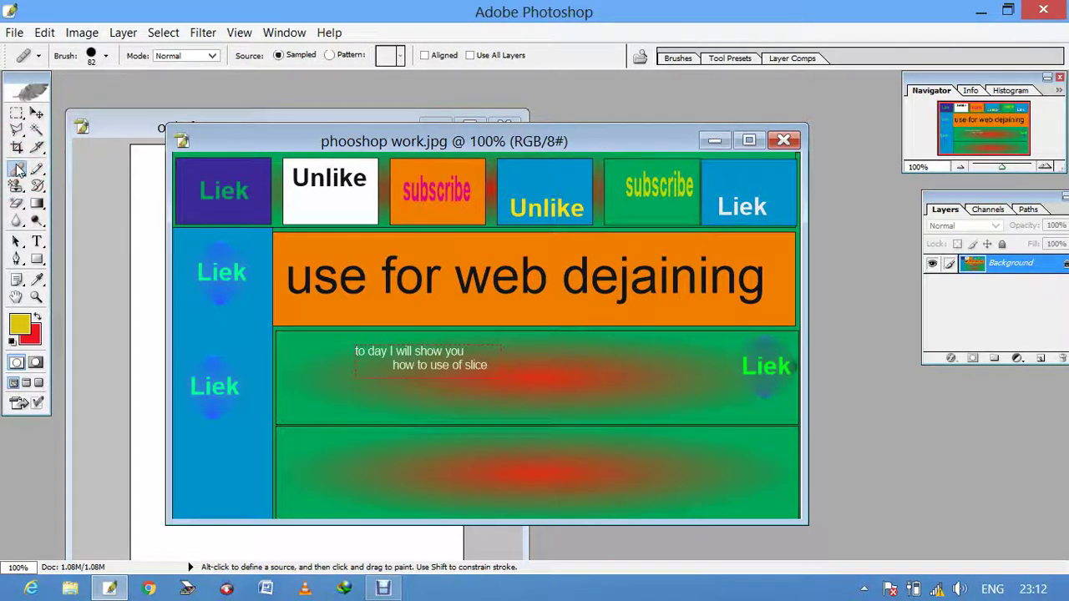
pyautogui.click(221, 190)
pyautogui.moveTo(239, 439); pyautogui.dragTo(221, 466)
pyautogui.press('alt')
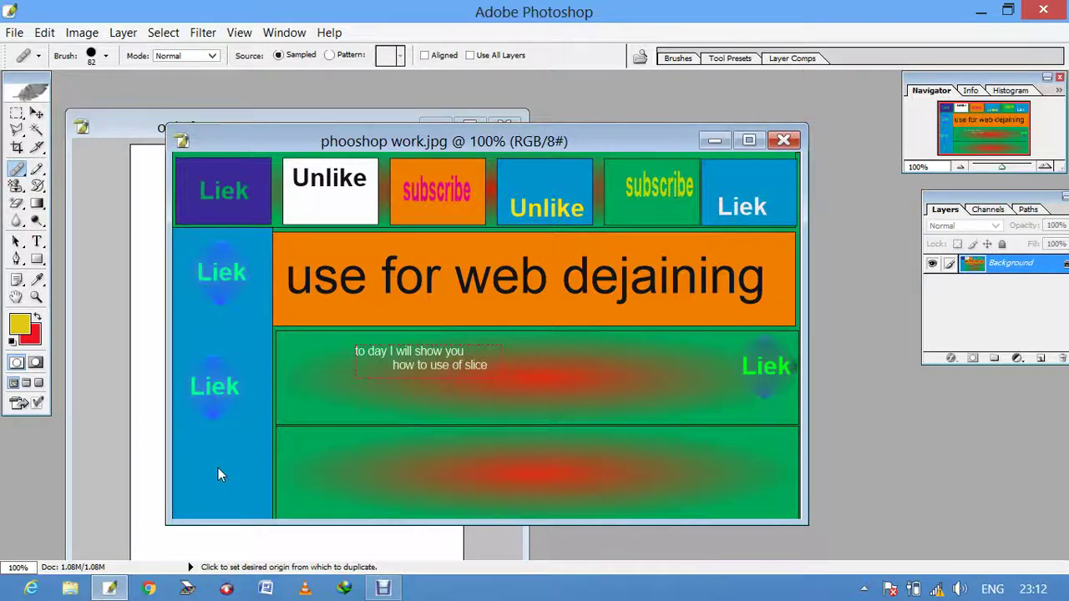
pyautogui.keyDown('alt'); pyautogui.click(218, 467); pyautogui.keyUp('alt')
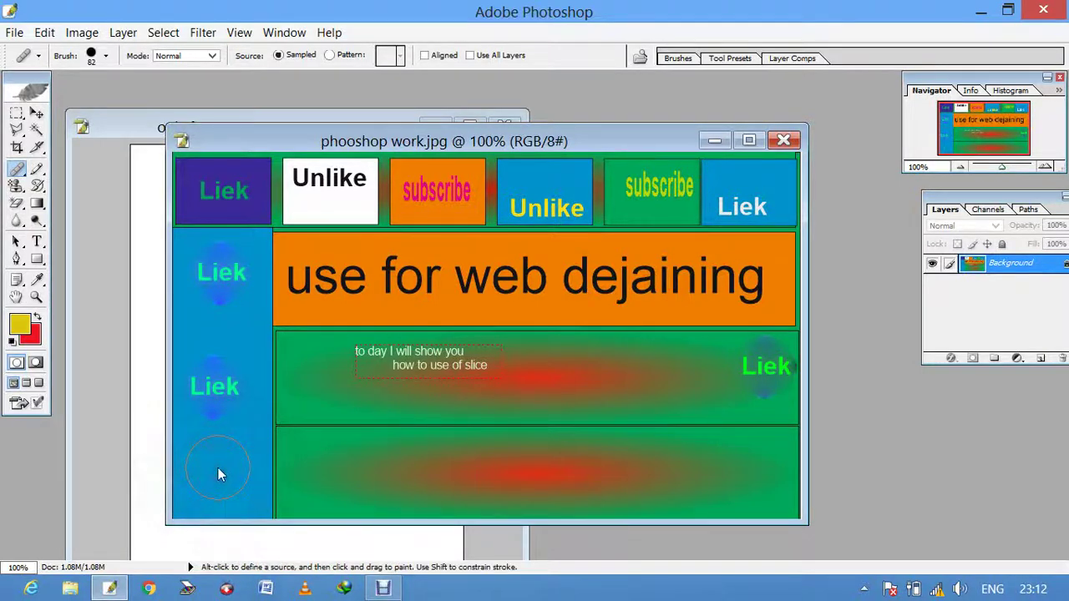
pyautogui.click(212, 417)
pyautogui.click(212, 388)
pyautogui.click(212, 321)
pyautogui.click(227, 258)
pyautogui.click(224, 275)
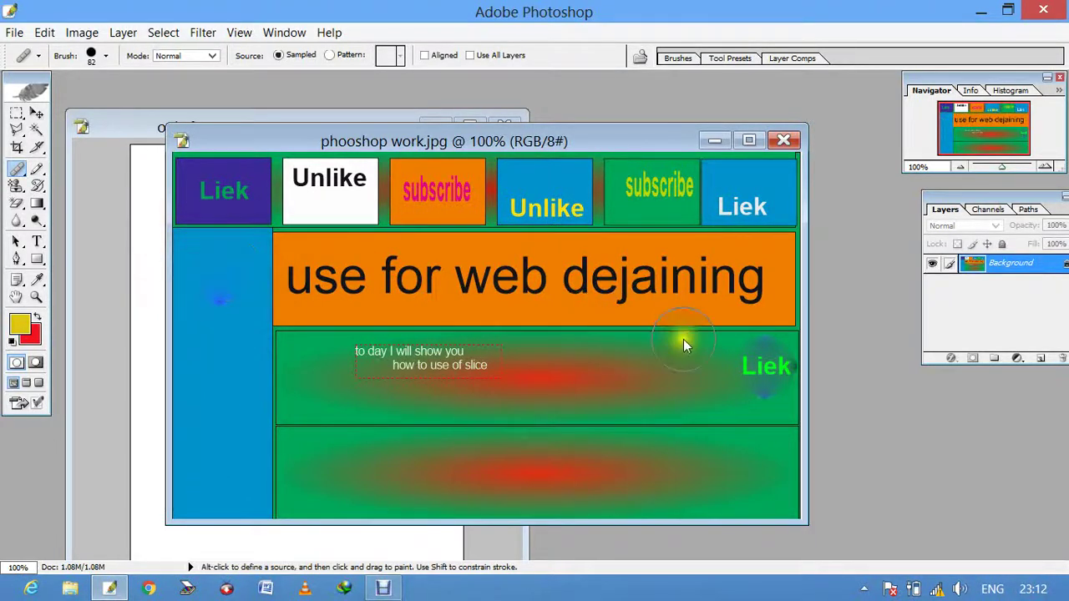
# Step: Heal away the Liek traces in the green band
pyautogui.click(769, 373)
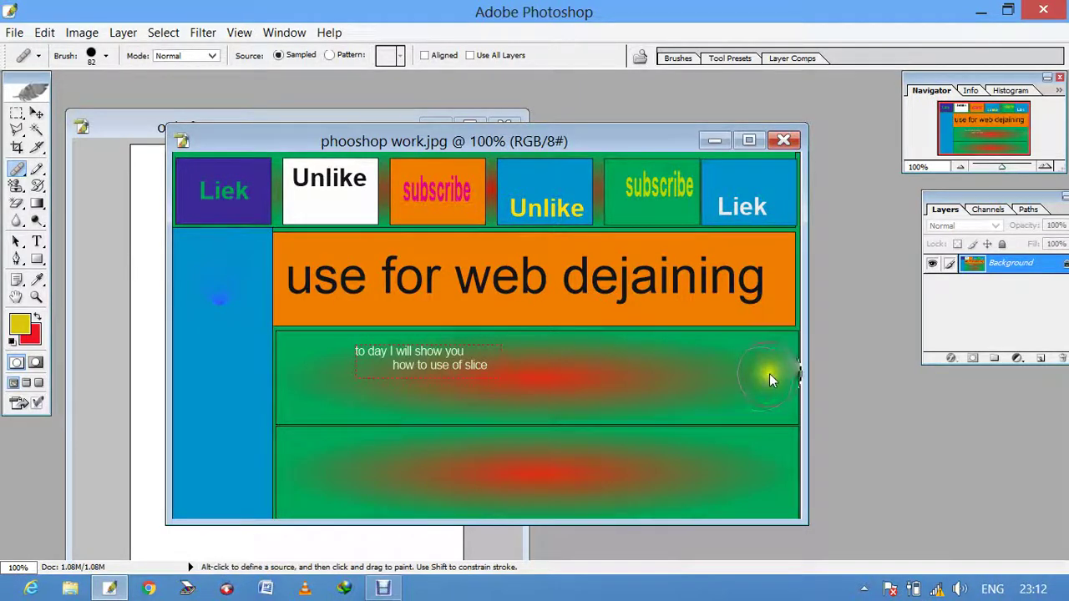
pyautogui.click(727, 373)
pyautogui.click(774, 375)
pyautogui.click(732, 393)
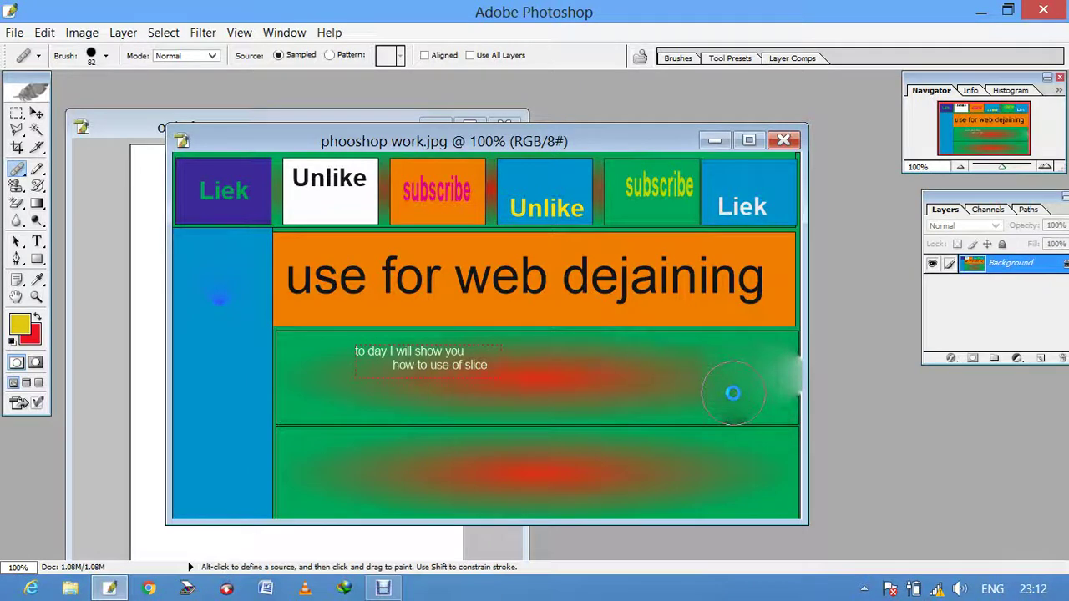
# Step: Undo and redo the recent healing edits to compare results
pyautogui.hotkey('ctrl', 'z')
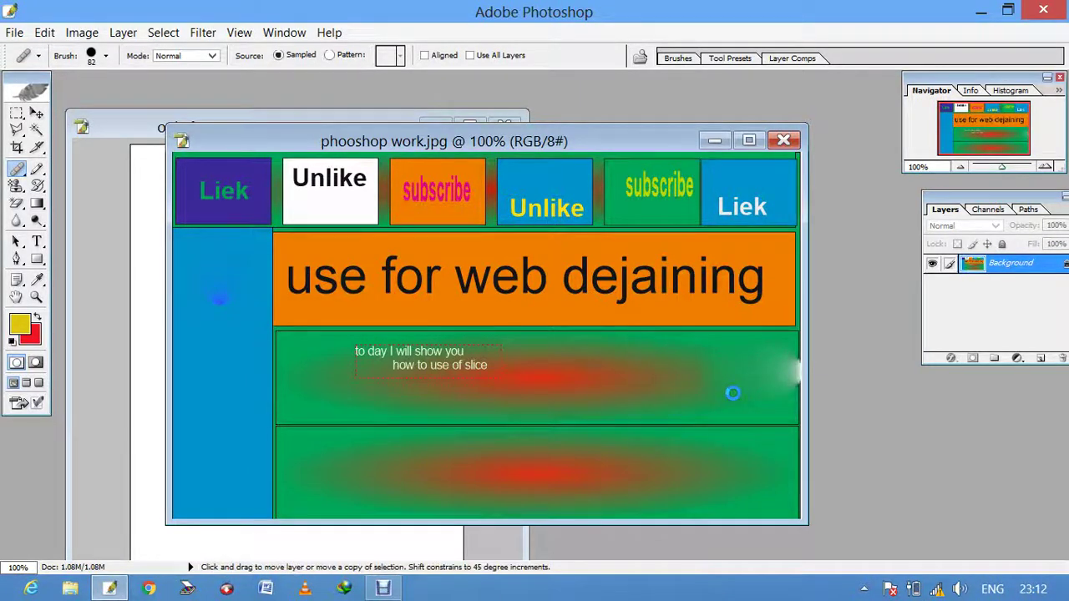
pyautogui.hotkey('ctrl', 'alt', 'z')
pyautogui.hotkey('ctrl', 'alt', 'z')
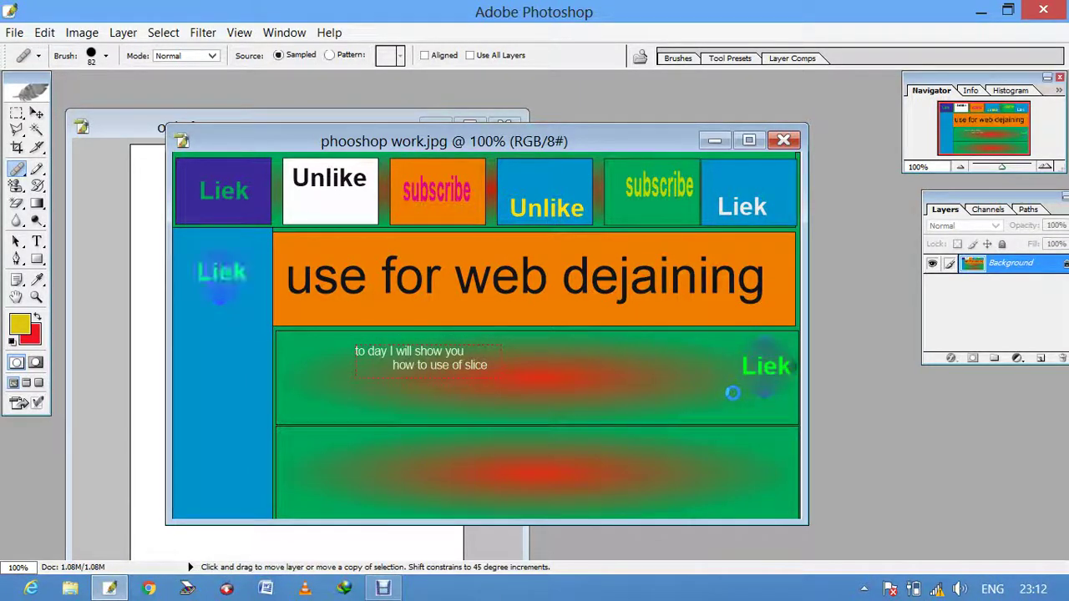
pyautogui.hotkey('ctrl', 'alt', 'z')
pyautogui.hotkey('ctrl', 'shift', 'z')
pyautogui.hotkey('ctrl', 'shift', 'z')
pyautogui.hotkey('ctrl', 'shift', 'z')
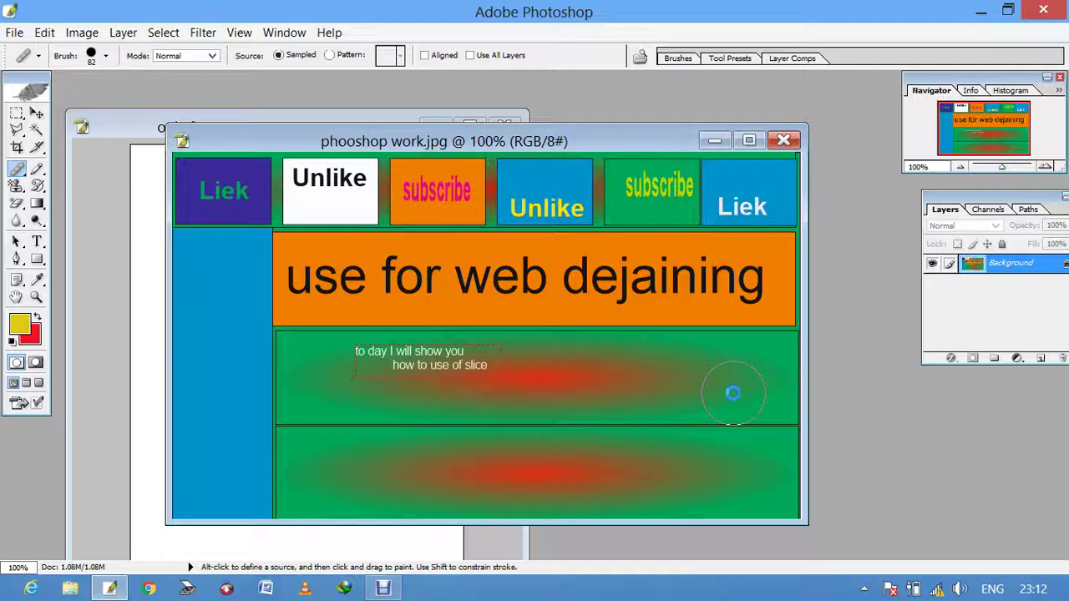
pyautogui.hotkey('ctrl', 'alt', 'z')
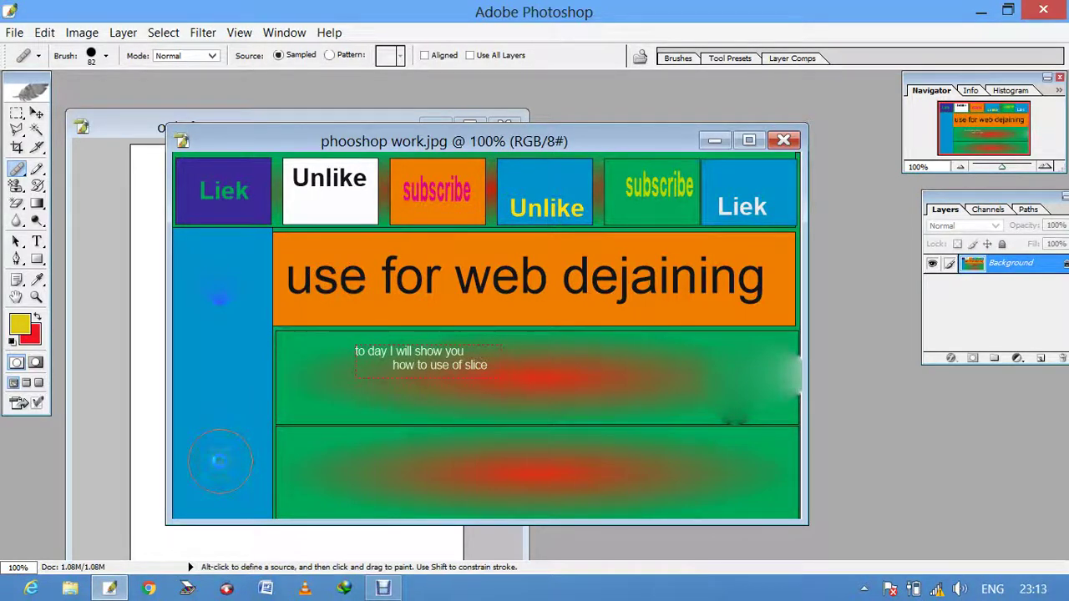
# Step: Test clone stamp dabs in the blue column and green band, undoing each
pyautogui.keyDown('alt'); pyautogui.click(220, 456); pyautogui.keyUp('alt')
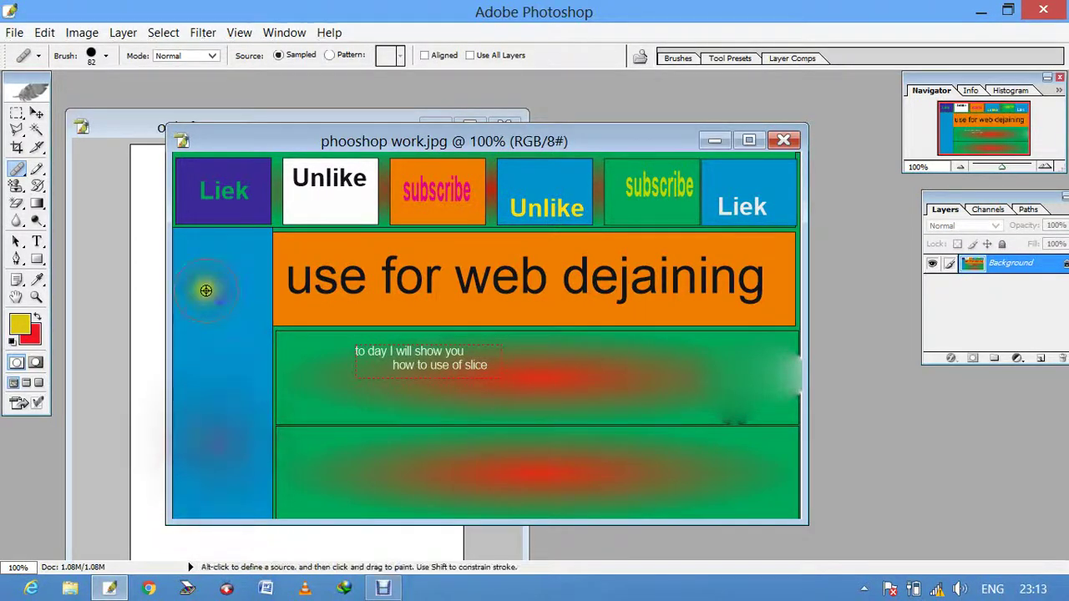
pyautogui.click(220, 302)
pyautogui.hotkey('ctrl', 'z')
pyautogui.click(738, 401)
pyautogui.hotkey('ctrl', 'z')
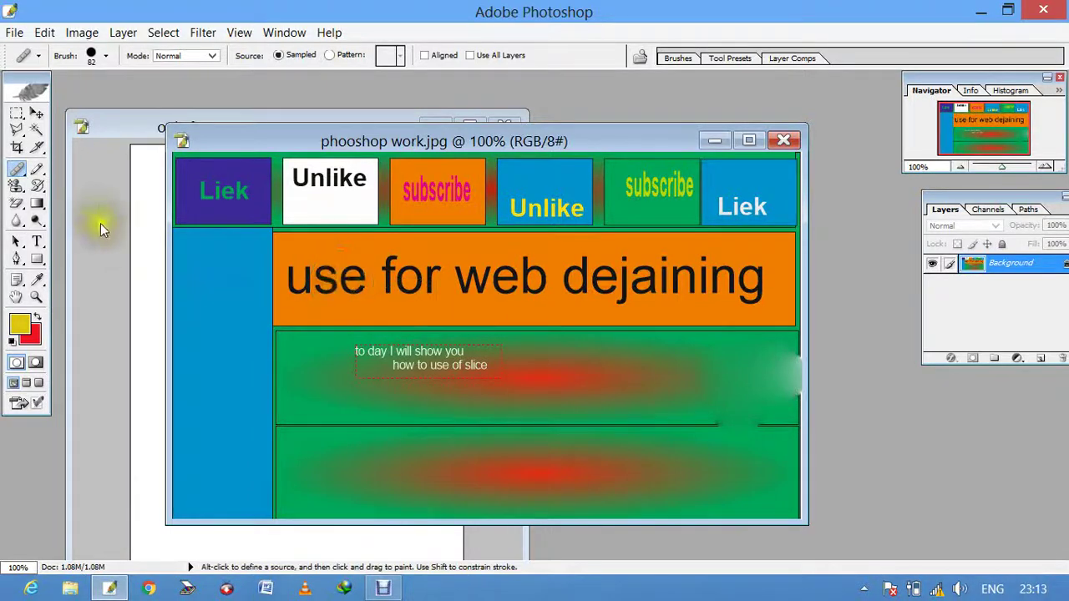
pyautogui.click(20, 172)
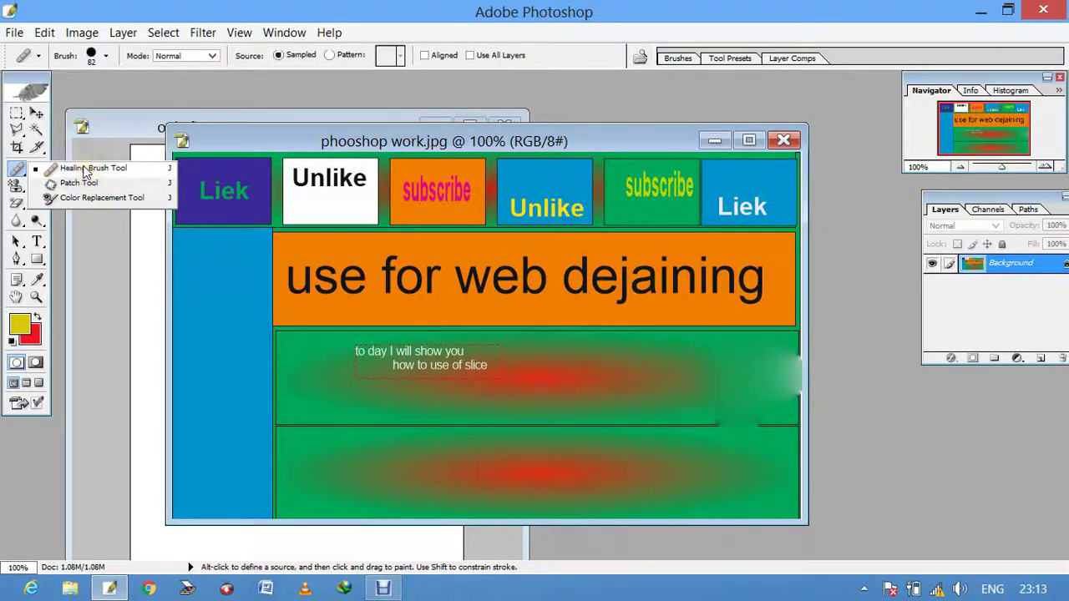
# Step: Retouch the left and right Liek tiles and the Unlike tile
pyautogui.click(83, 170)
pyautogui.keyDown('alt'); pyautogui.click(234, 200); pyautogui.keyUp('alt')
pyautogui.click(746, 203)
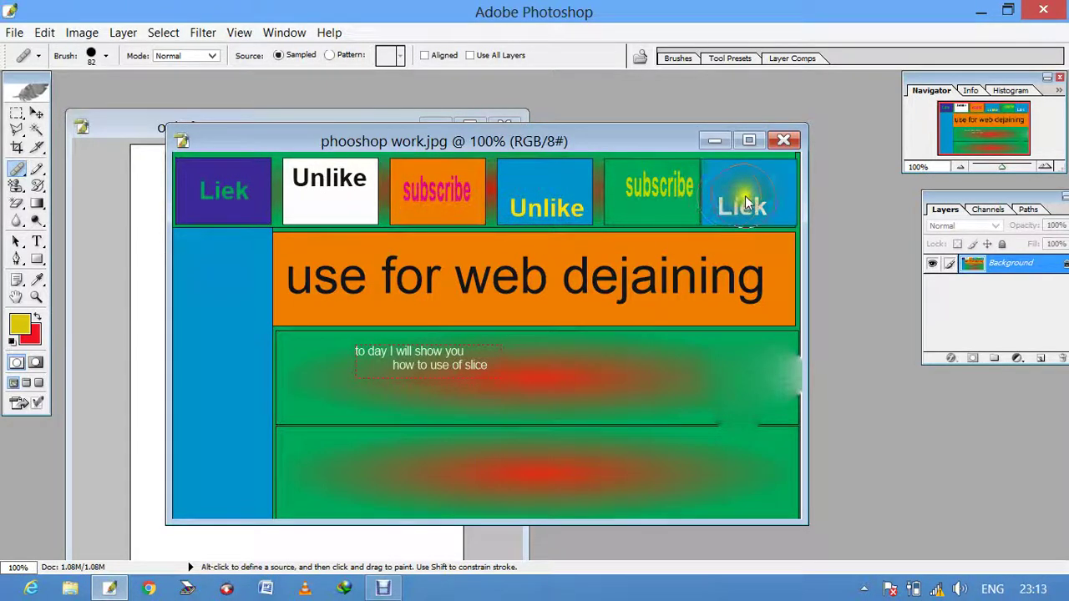
pyautogui.keyDown('alt'); pyautogui.click(634, 190); pyautogui.keyUp('alt')
pyautogui.moveTo(499, 206); pyautogui.dragTo(521, 207)
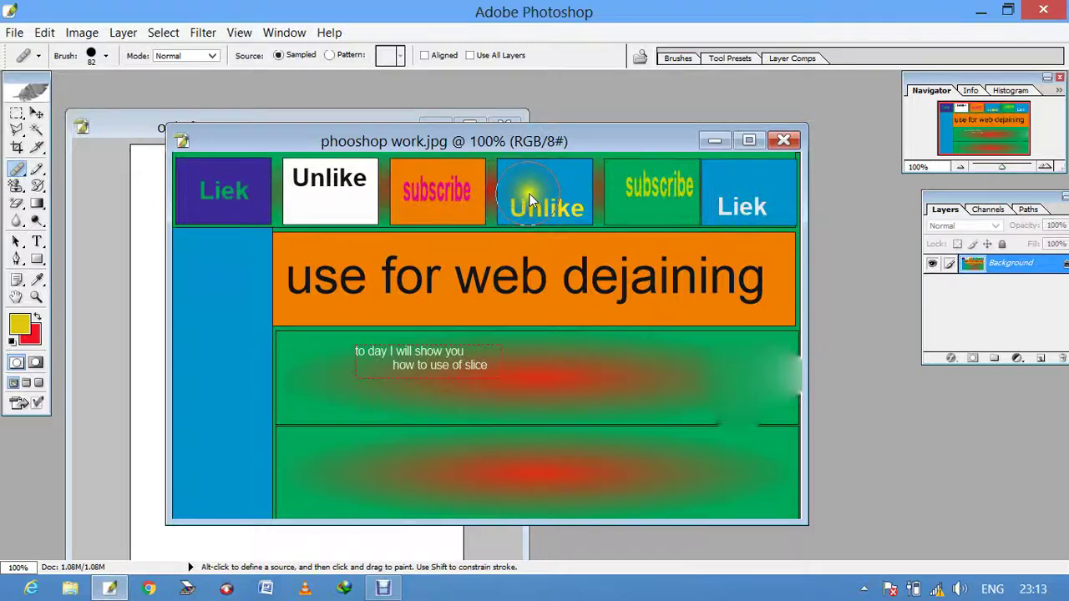
# Step: Sample the subscribe tile and stamp a dozen copies across both green bands
pyautogui.click(411, 190)
pyautogui.click(424, 192)
pyautogui.click(321, 466)
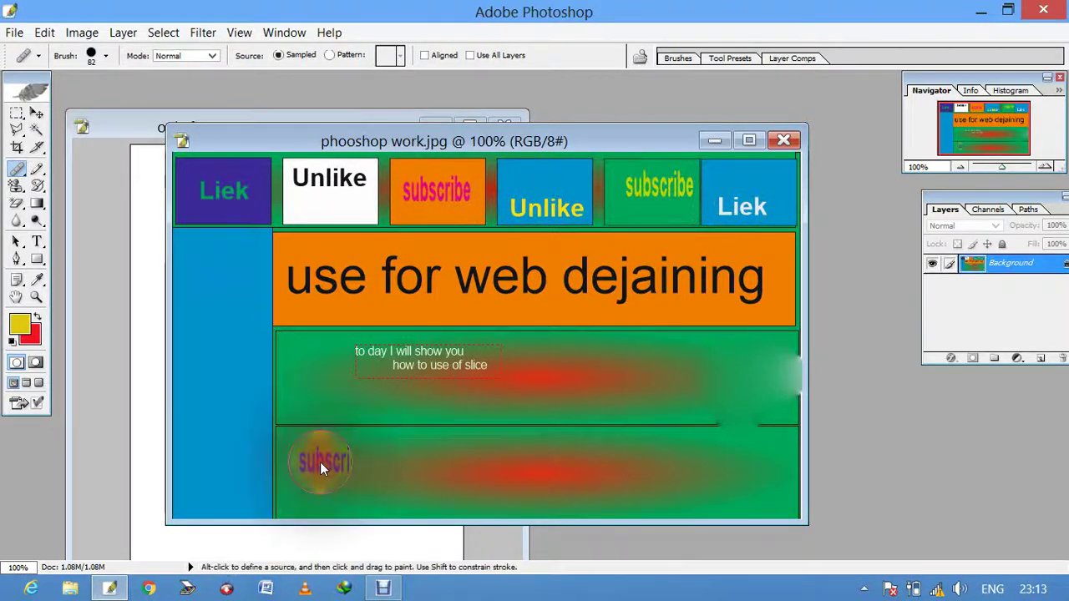
pyautogui.click(566, 370)
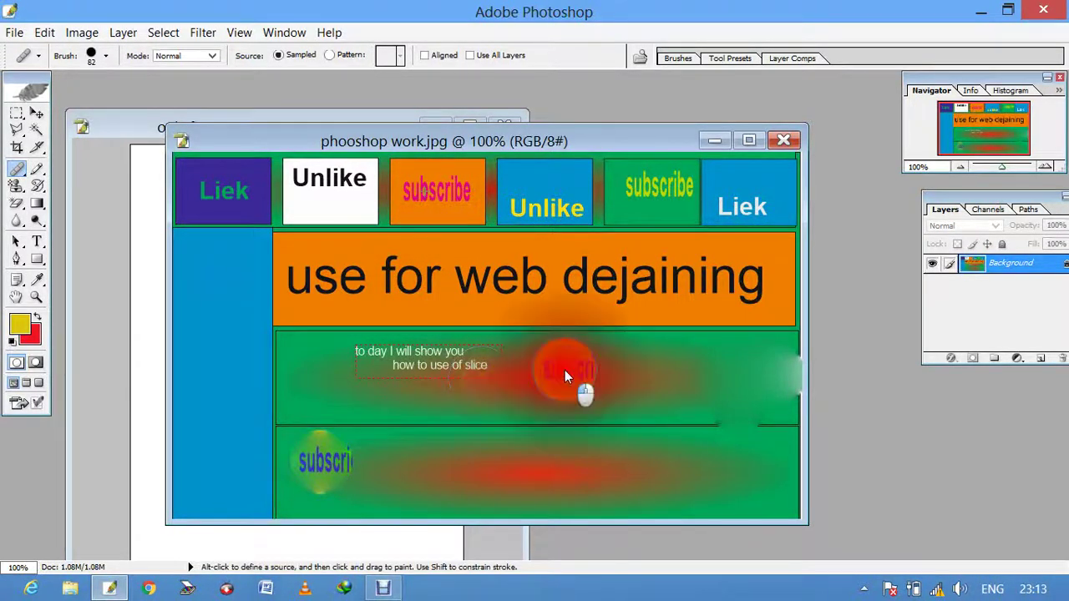
pyautogui.click(702, 484)
pyautogui.click(531, 488)
pyautogui.click(441, 452)
pyautogui.click(391, 386)
pyautogui.click(455, 354)
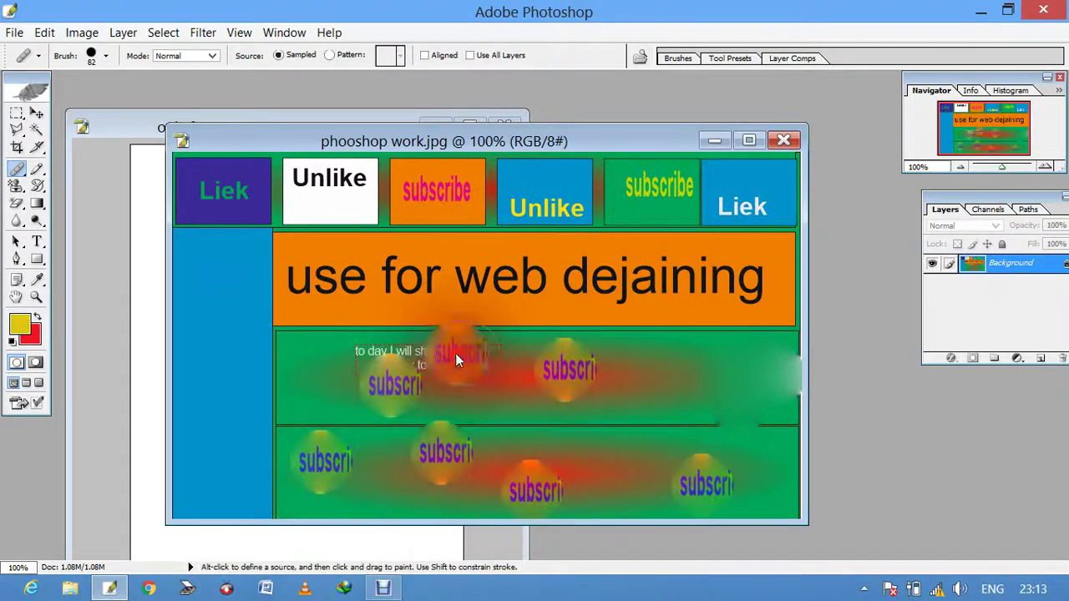
pyautogui.click(516, 384)
pyautogui.click(615, 382)
pyautogui.click(696, 360)
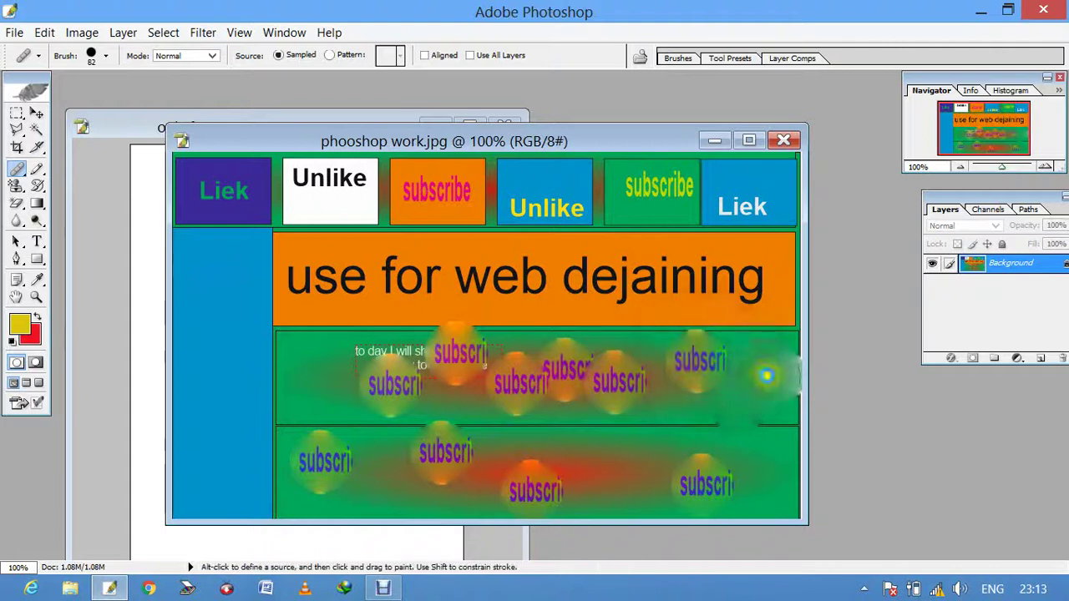
pyautogui.click(764, 373)
pyautogui.click(618, 450)
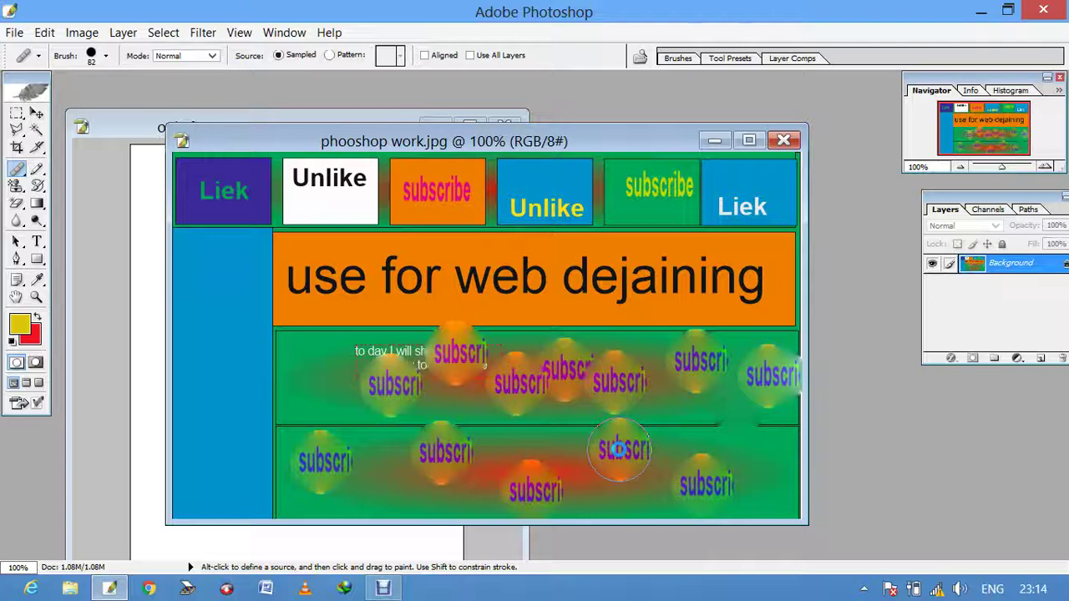
# Step: Sample plain green and clone it over the leftmost subscribe stamps
pyautogui.press('alt')
pyautogui.keyDown('alt'); pyautogui.click(312, 380); pyautogui.keyUp('alt')
pyautogui.moveTo(404, 401)
pyautogui.mouseDown()
pyautogui.moveTo(448, 355)
pyautogui.moveTo(459, 404)
pyautogui.mouseUp()
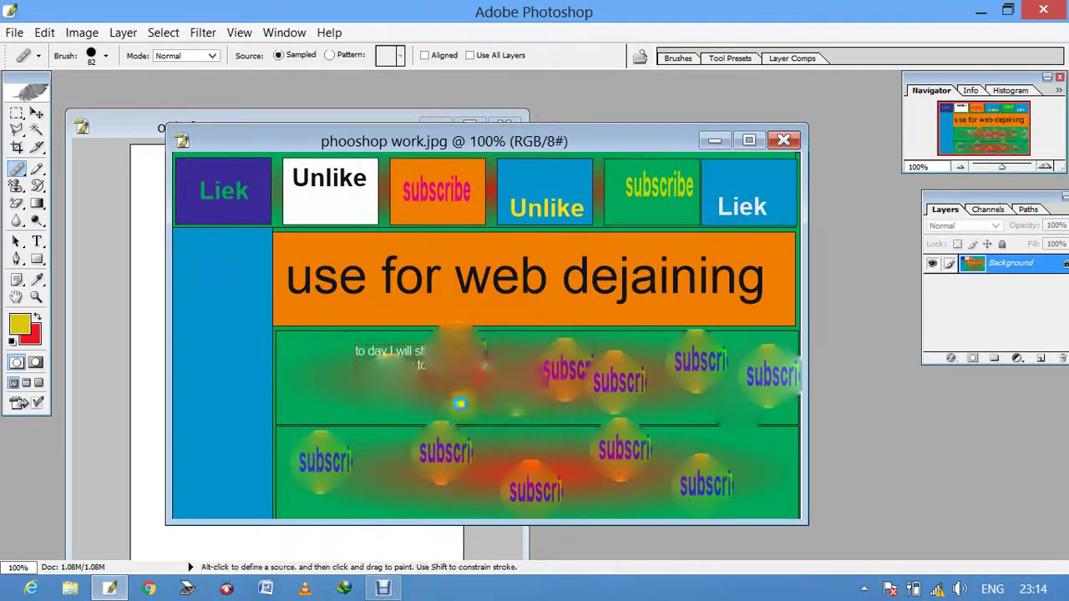
pyautogui.moveTo(322, 457); pyautogui.dragTo(324, 465)
pyautogui.press('ctrl')
pyautogui.click(324, 465)
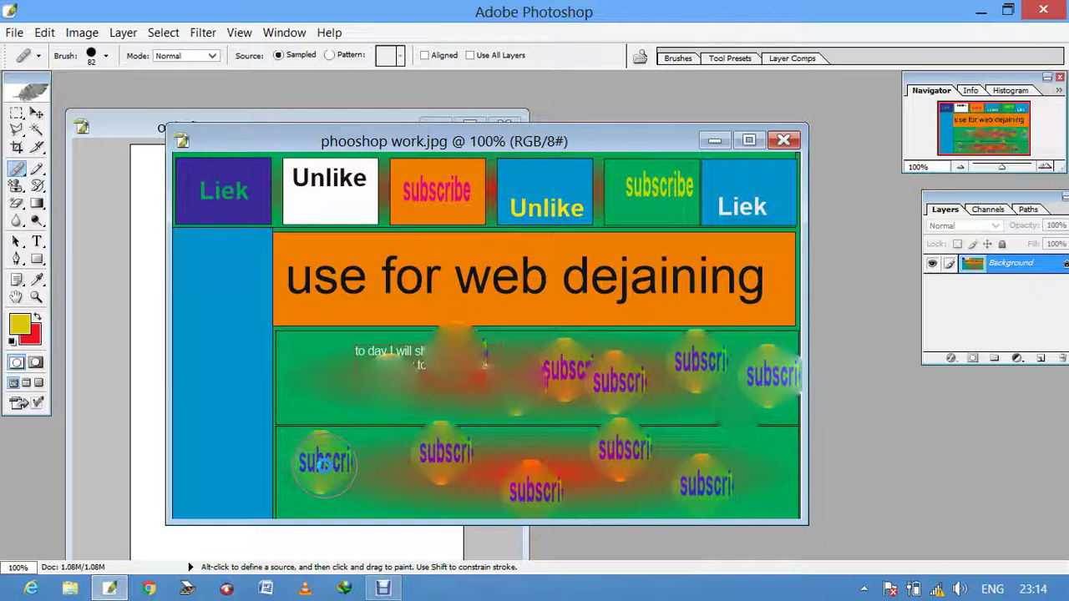
pyautogui.rightClick(23, 182)
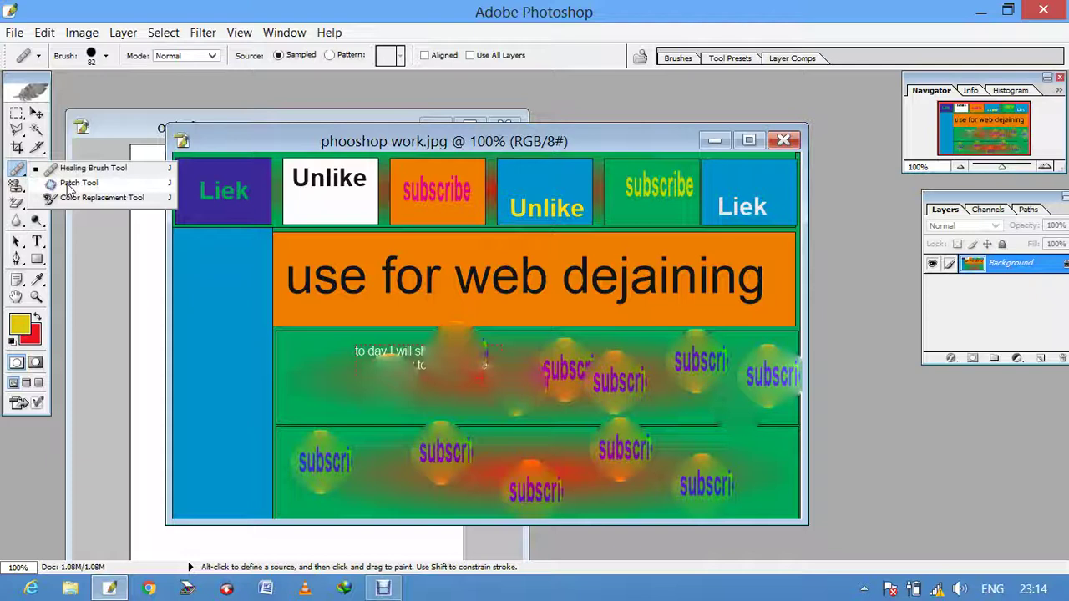
# Step: Outline Liek in the top-left tile with the Patch Tool and copy it to Layer 1
pyautogui.click(70, 187)
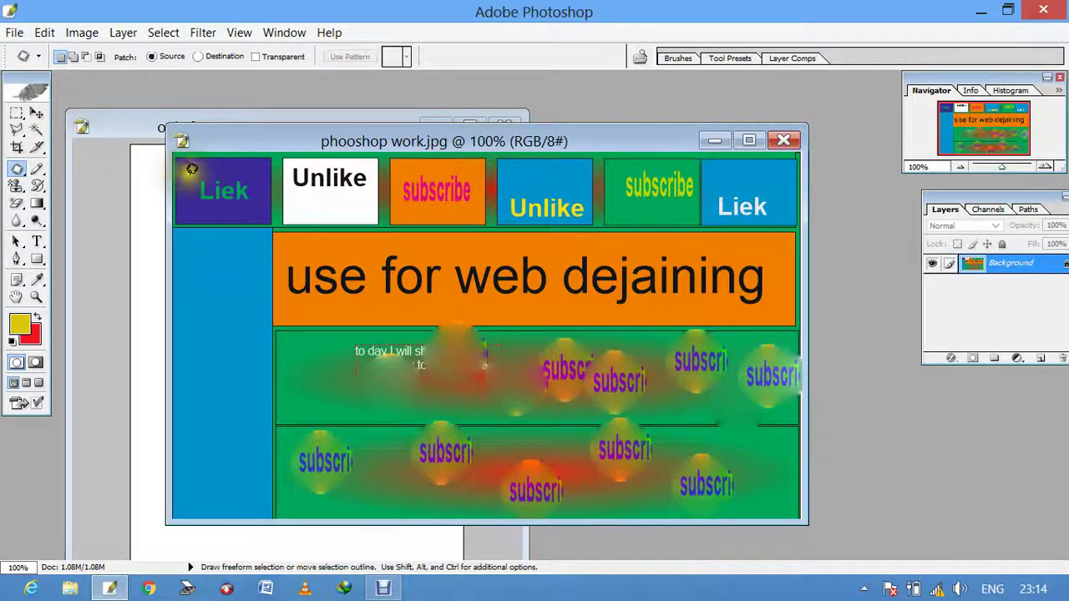
pyautogui.moveTo(191, 170); pyautogui.dragTo(251, 218)
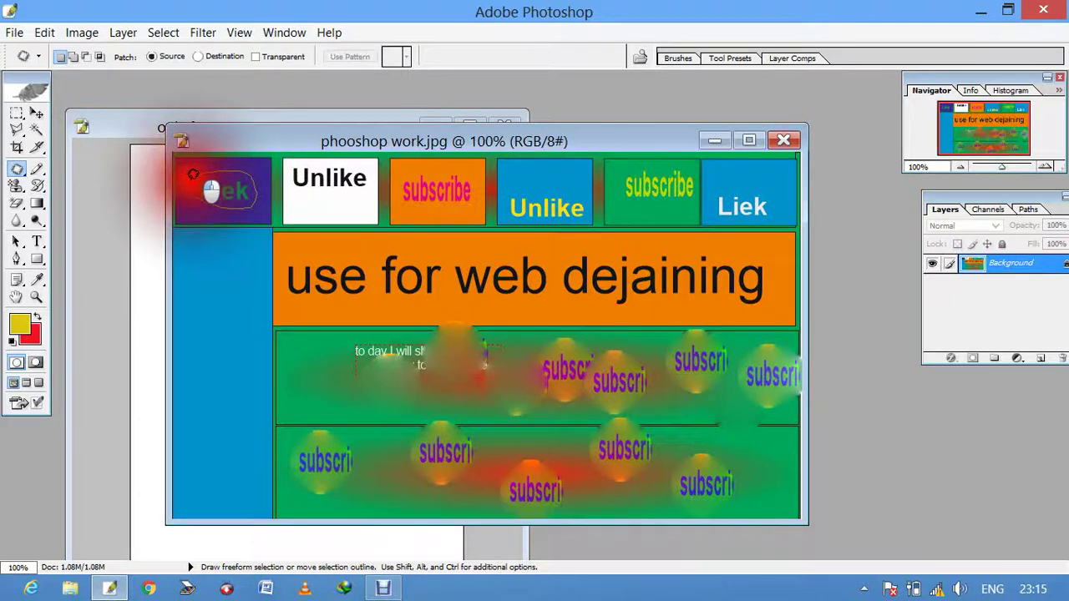
pyautogui.moveTo(251, 218); pyautogui.dragTo(191, 174)
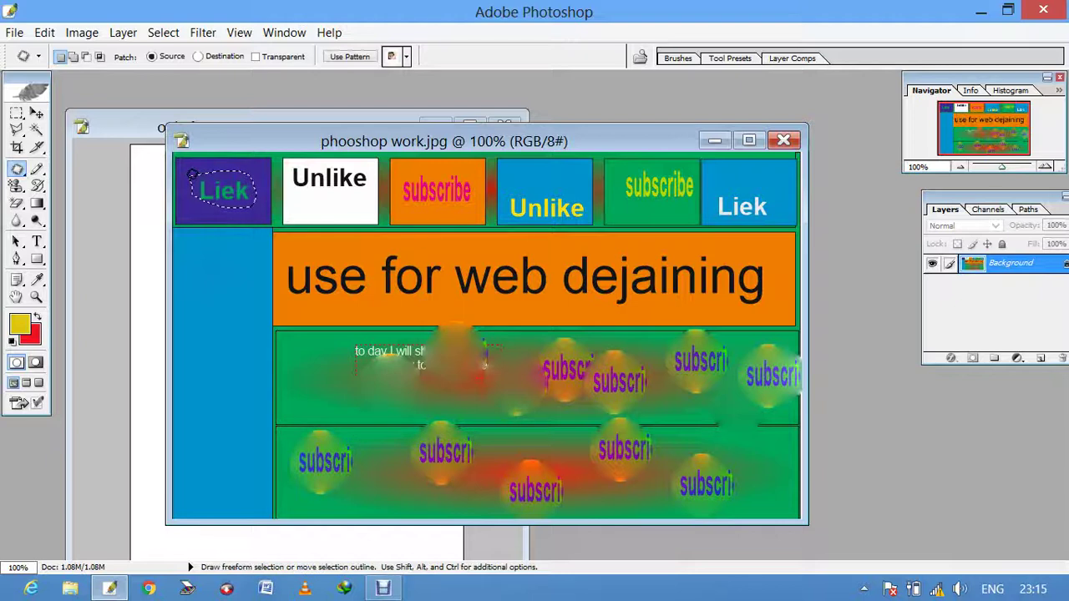
pyautogui.hotkey('ctrl', 'j')
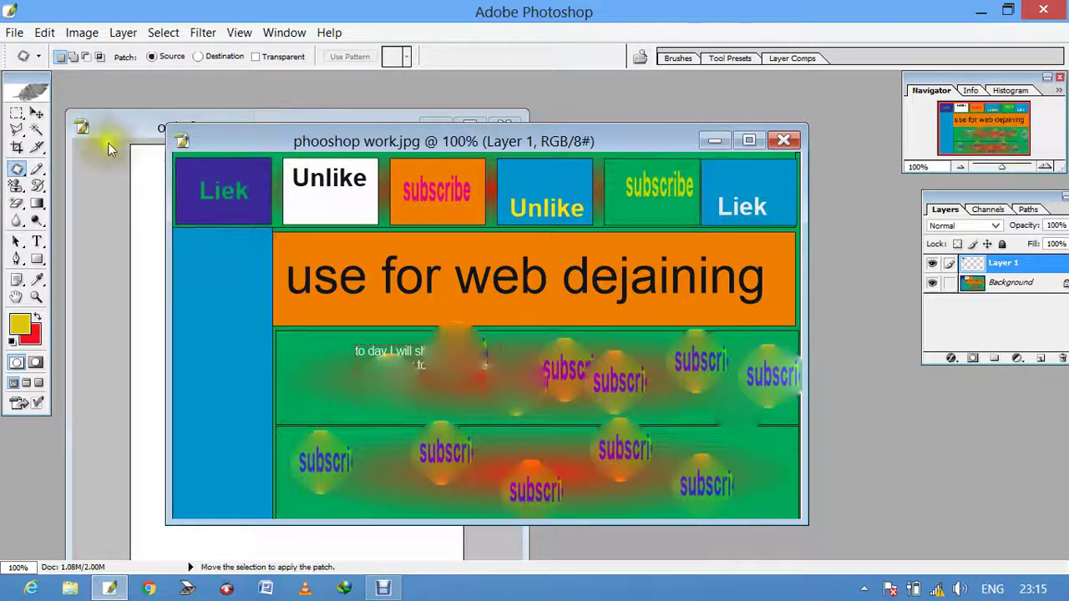
# Step: Move the Liek copy into the blue column, then undo it and deselect
pyautogui.click(37, 112)
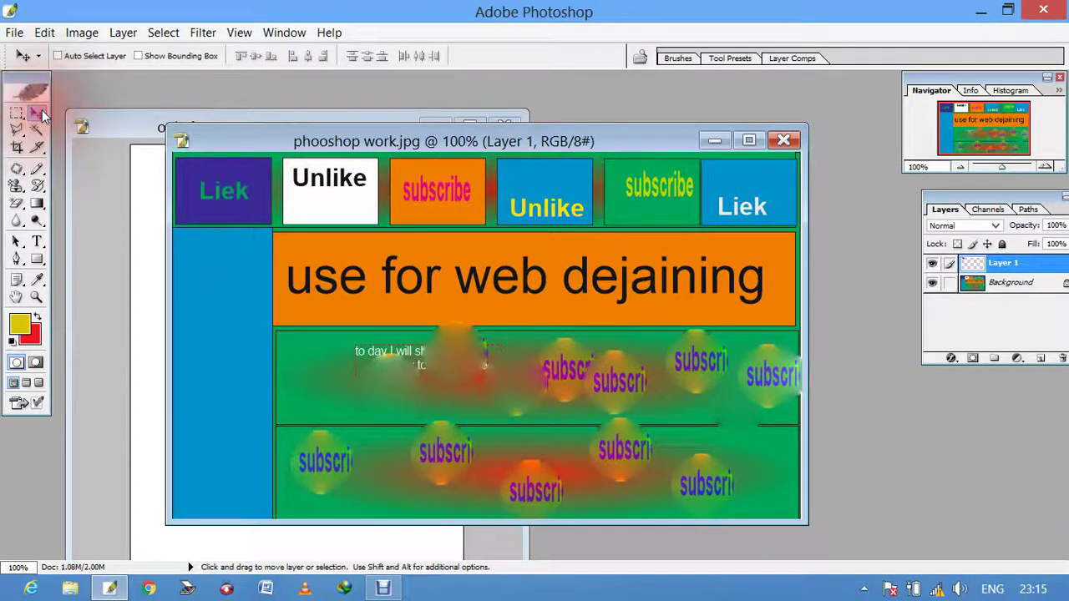
pyautogui.click(220, 201)
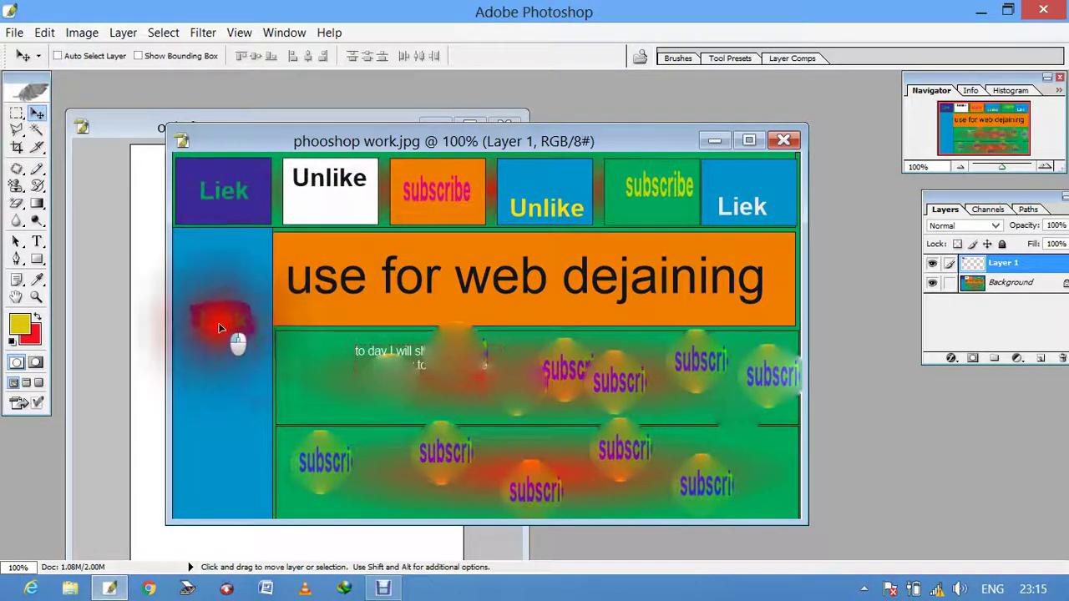
pyautogui.moveTo(240, 304); pyautogui.dragTo(220, 327)
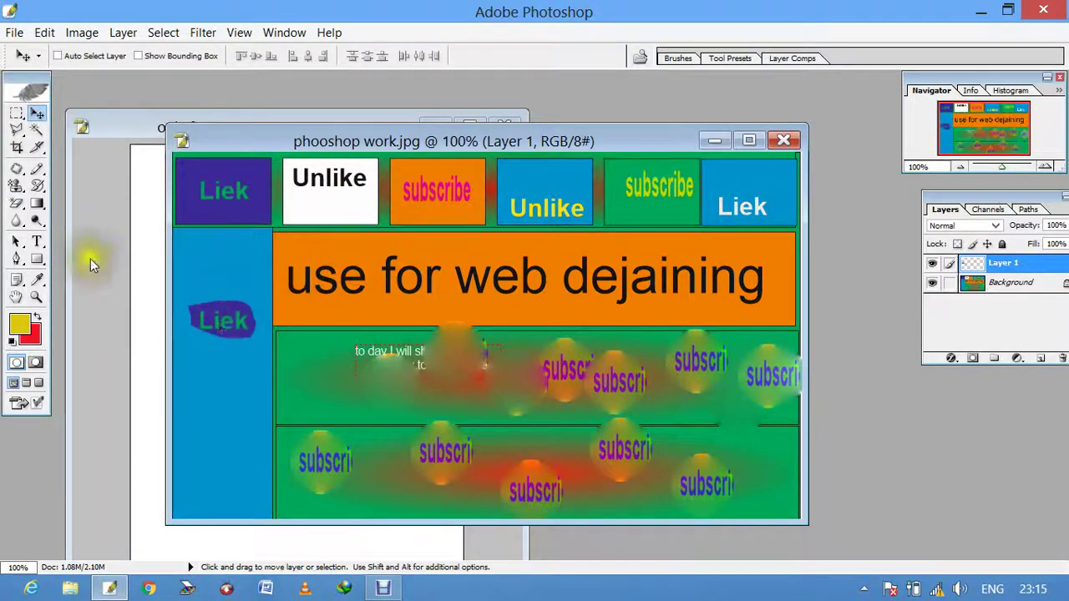
pyautogui.click(25, 170)
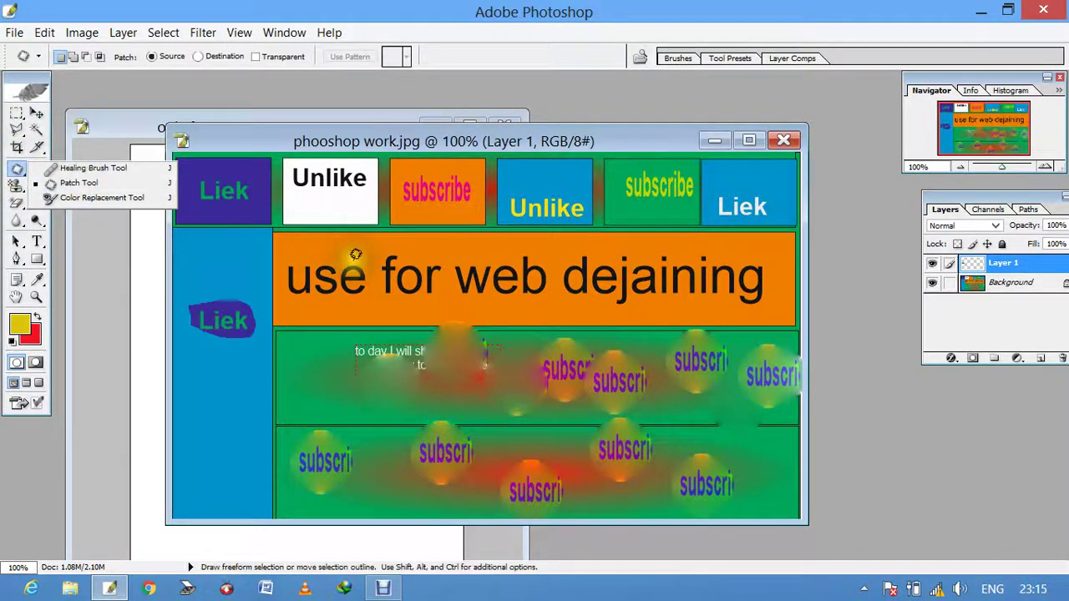
pyautogui.click(37, 113)
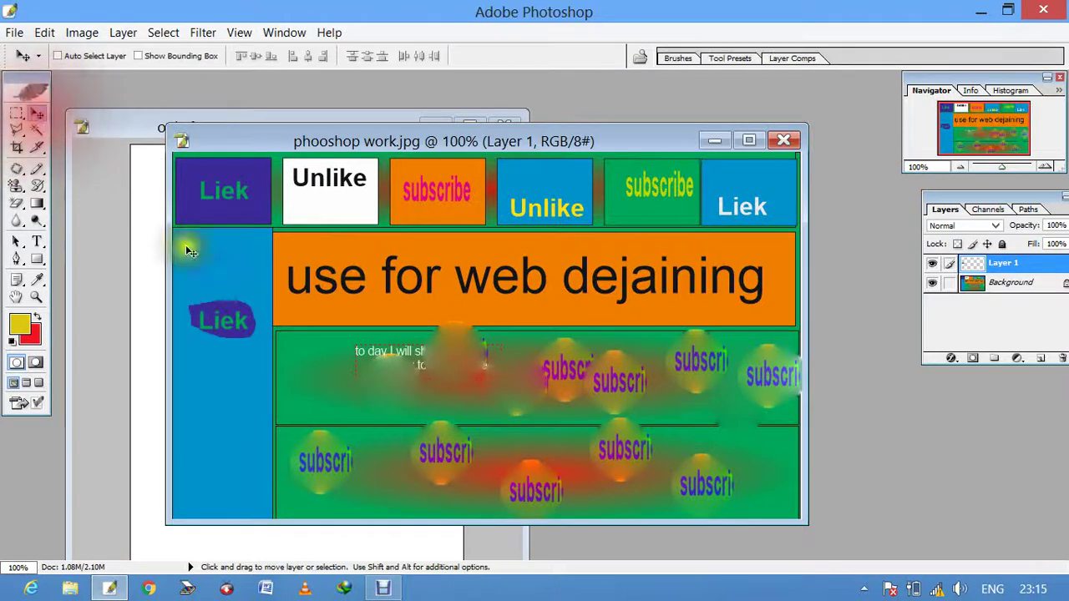
pyautogui.hotkey('ctrl', 'z')
pyautogui.hotkey('ctrl', 'd')
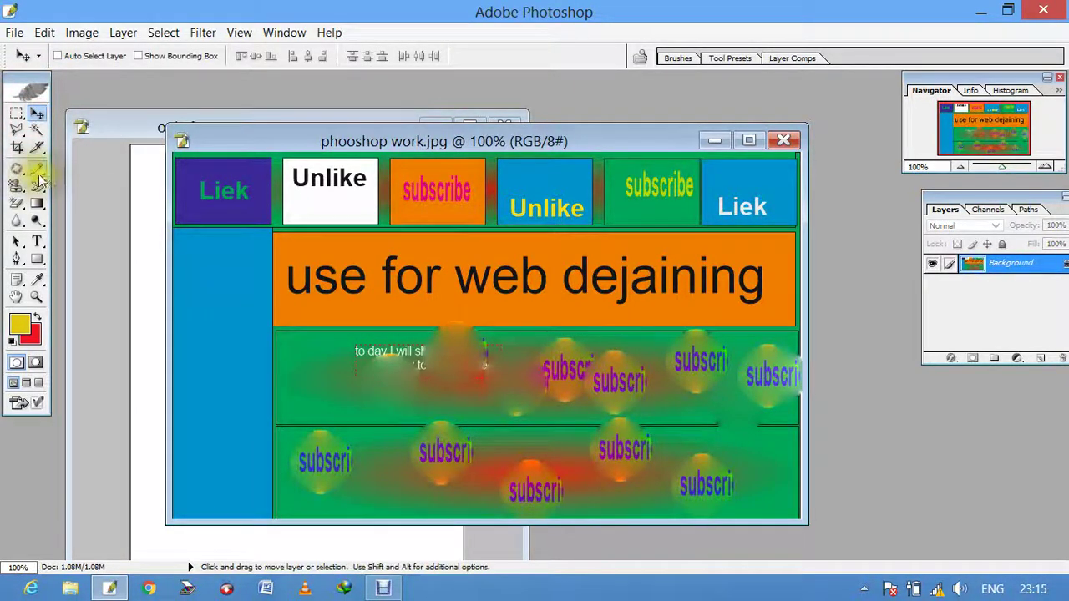
pyautogui.click(37, 171)
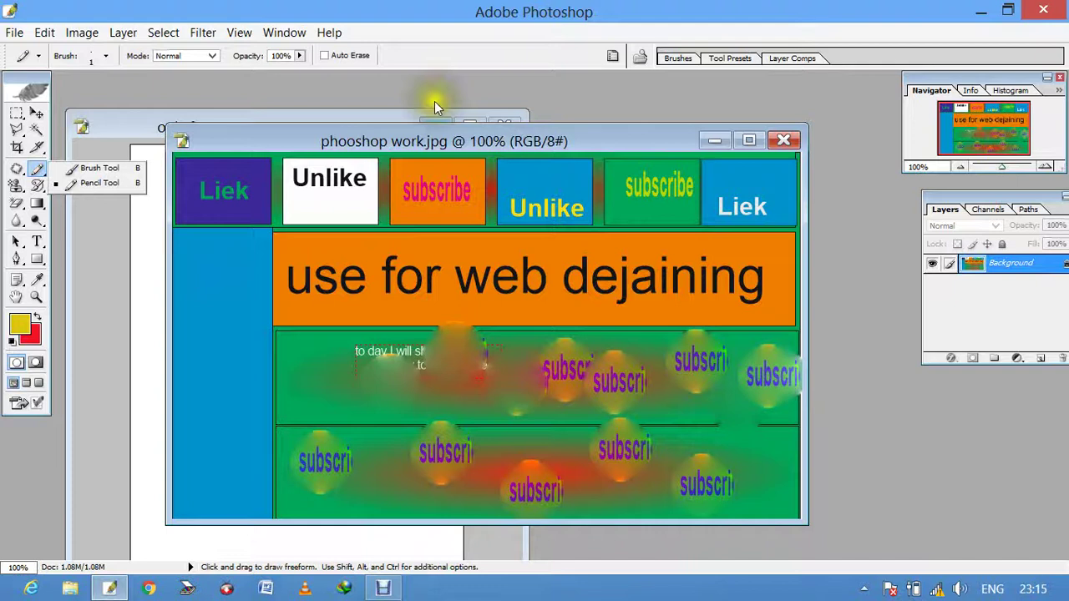
# Step: Close phooshop work.jpg without saving and open the portrait photo from the Desktop
pyautogui.click(783, 140)
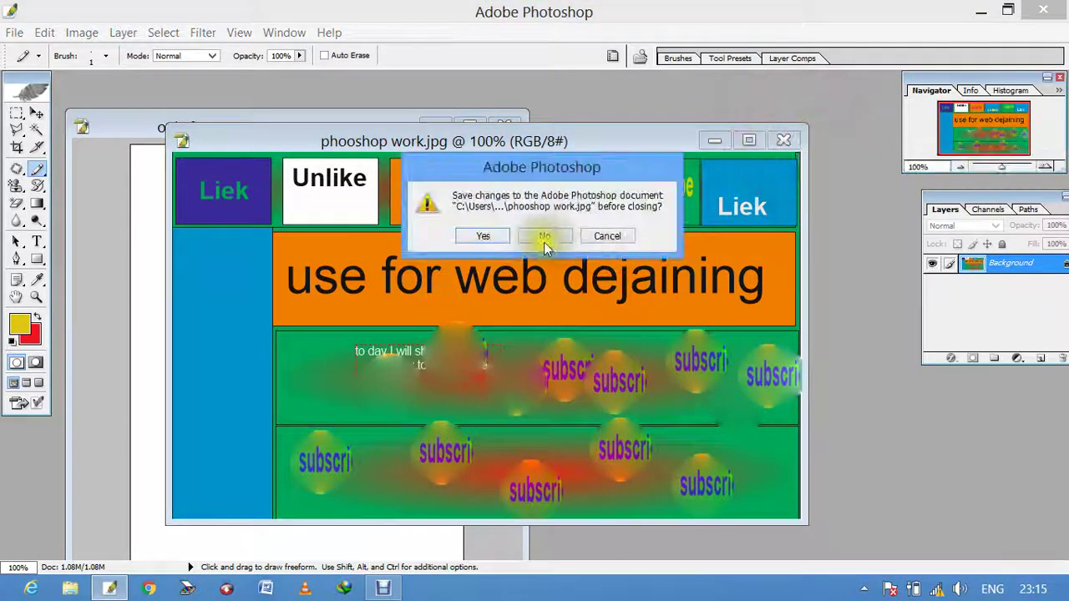
pyautogui.click(544, 238)
pyautogui.doubleClick(554, 254)
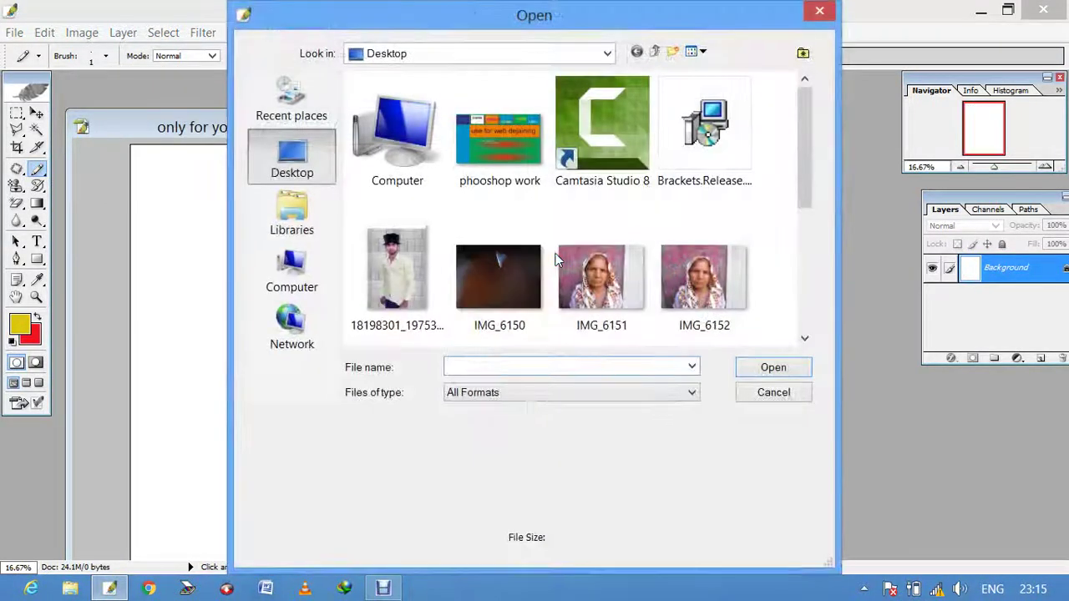
pyautogui.doubleClick(419, 265)
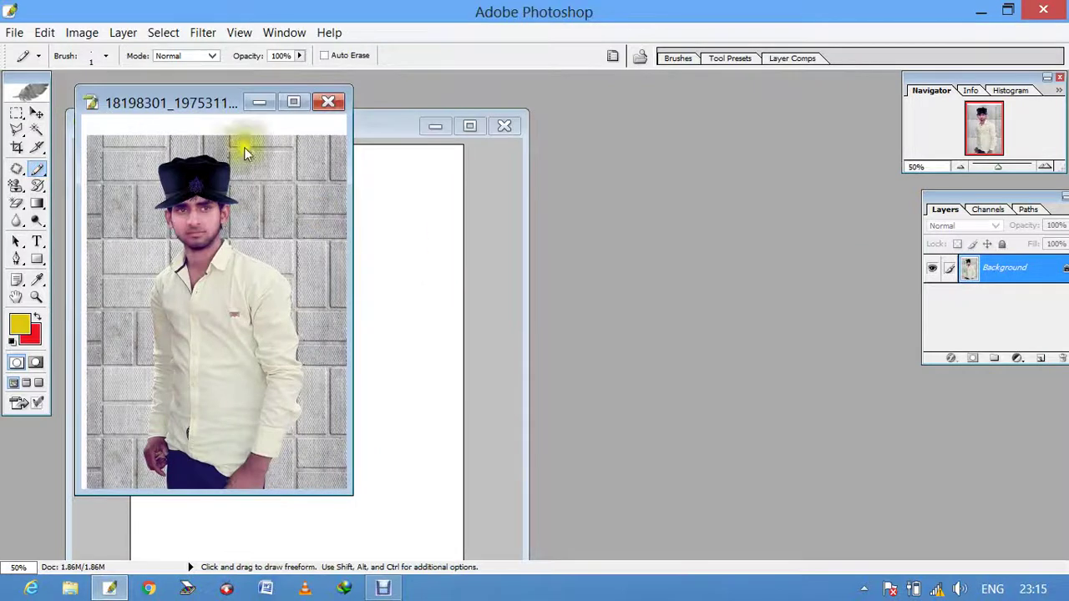
# Step: Move the portrait window aside and crop the white strip off the photo's top
pyautogui.moveTo(191, 98); pyautogui.dragTo(549, 148)
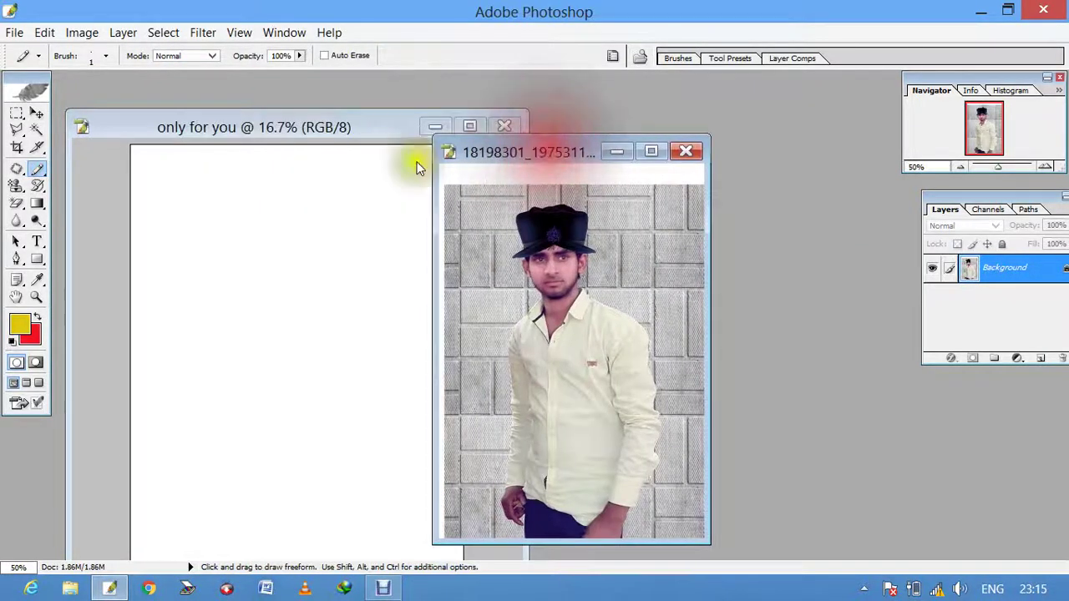
pyautogui.click(16, 147)
pyautogui.moveTo(449, 185); pyautogui.dragTo(715, 539)
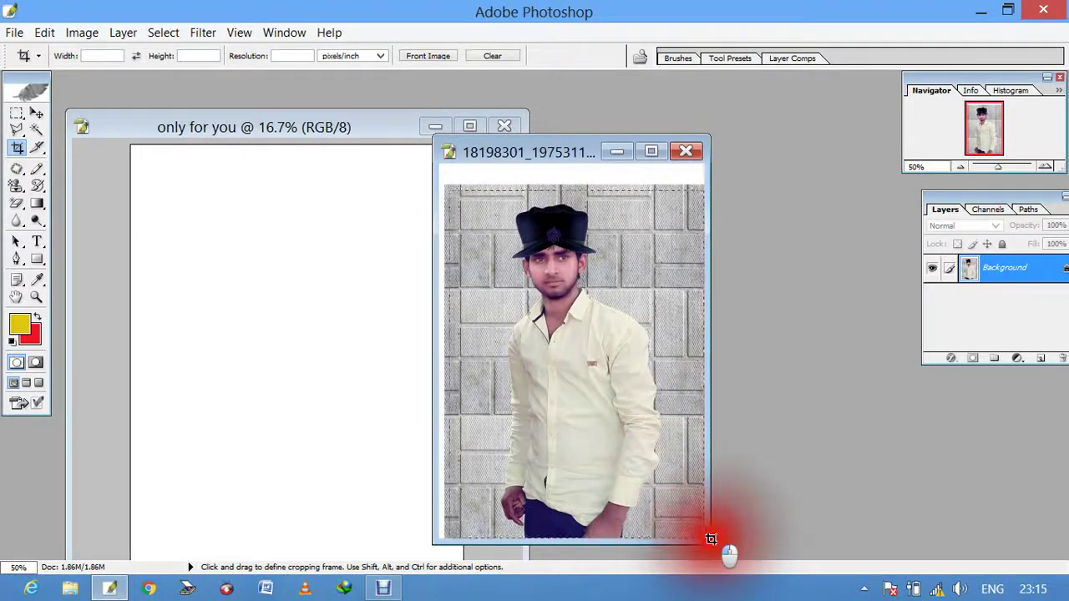
pyautogui.press('Return')
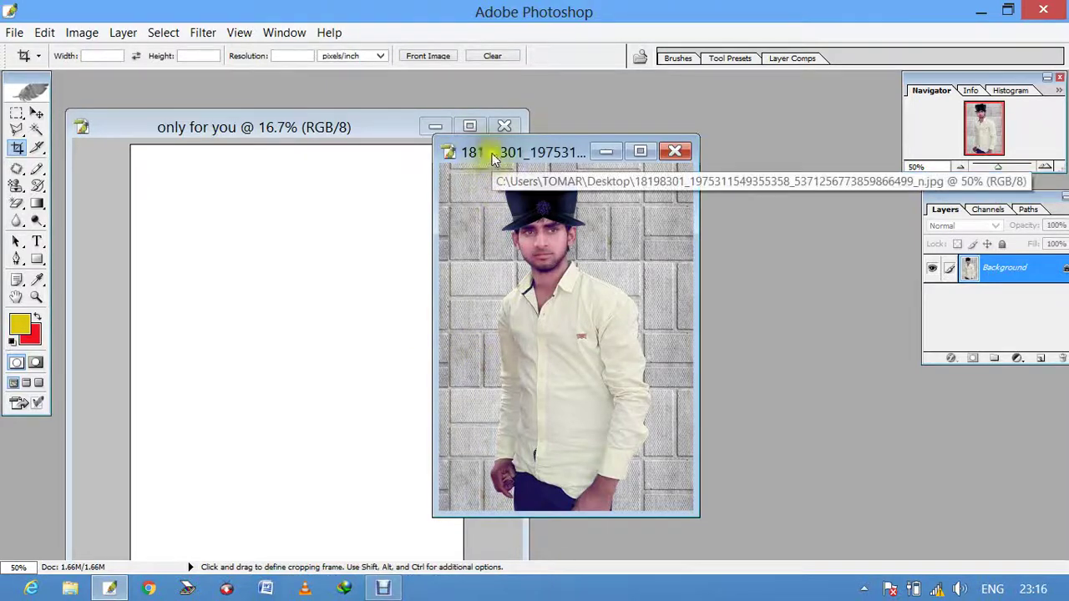
pyautogui.click(385, 589)
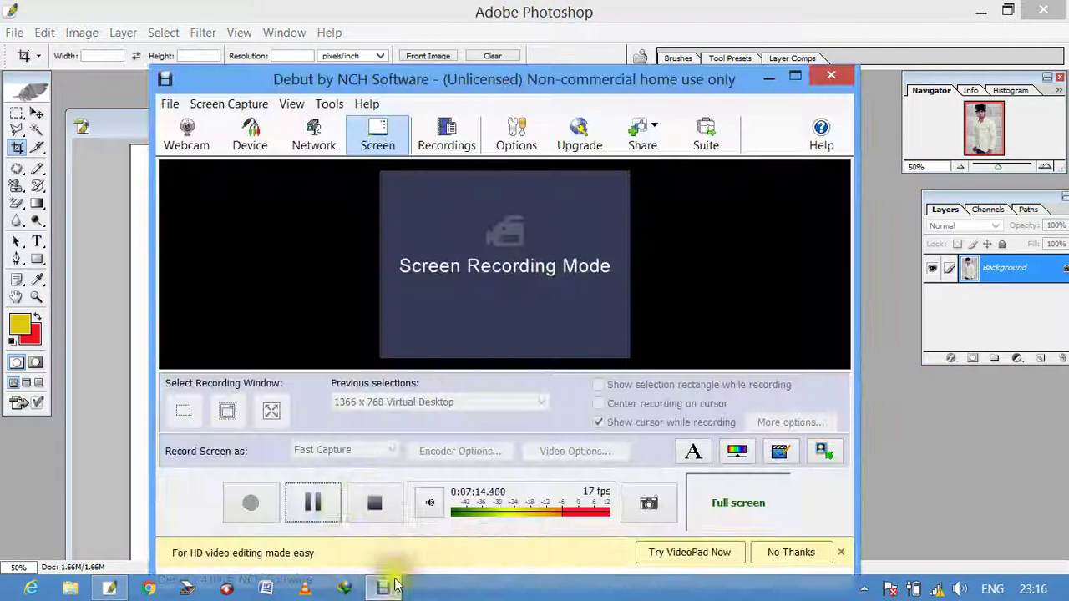
pyautogui.click(305, 498)
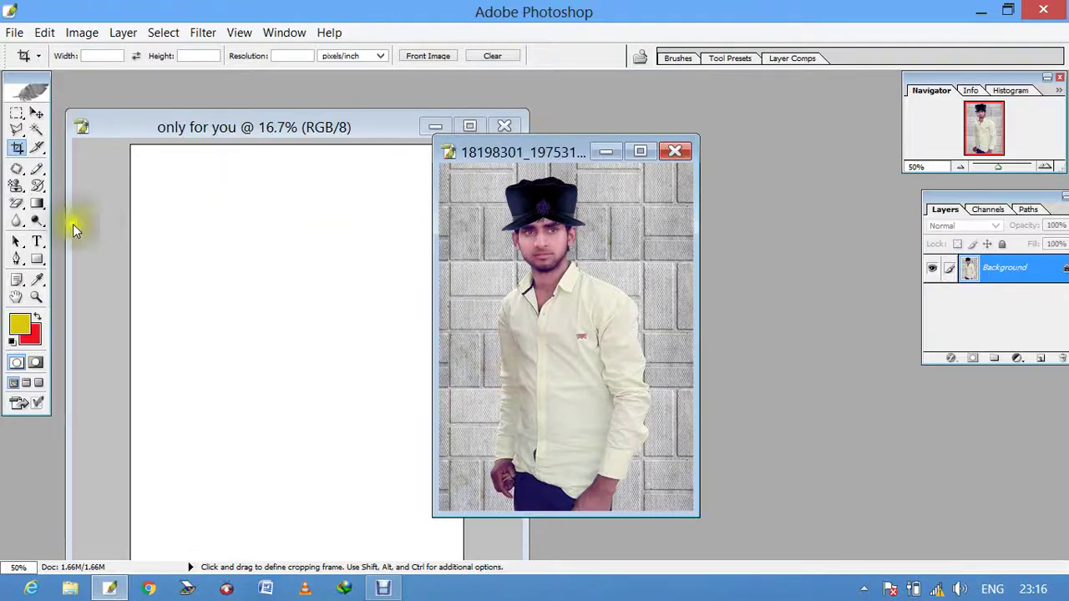
pyautogui.click(34, 169)
# Step: Try the Pencil tool, then settle back on the Brush tool
pyautogui.click(68, 169)
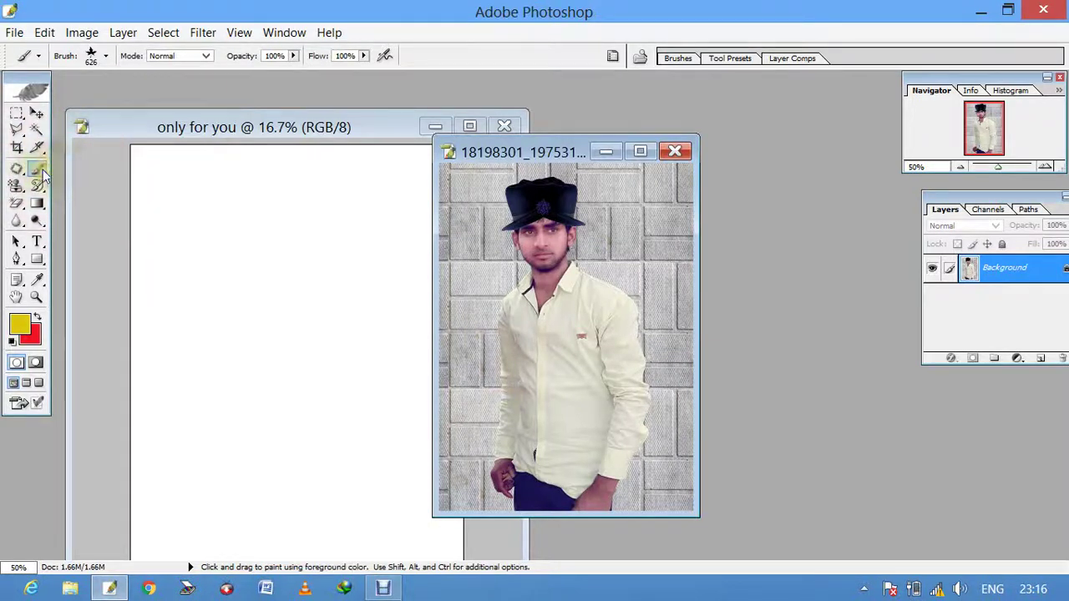
pyautogui.click(43, 171)
pyautogui.click(75, 182)
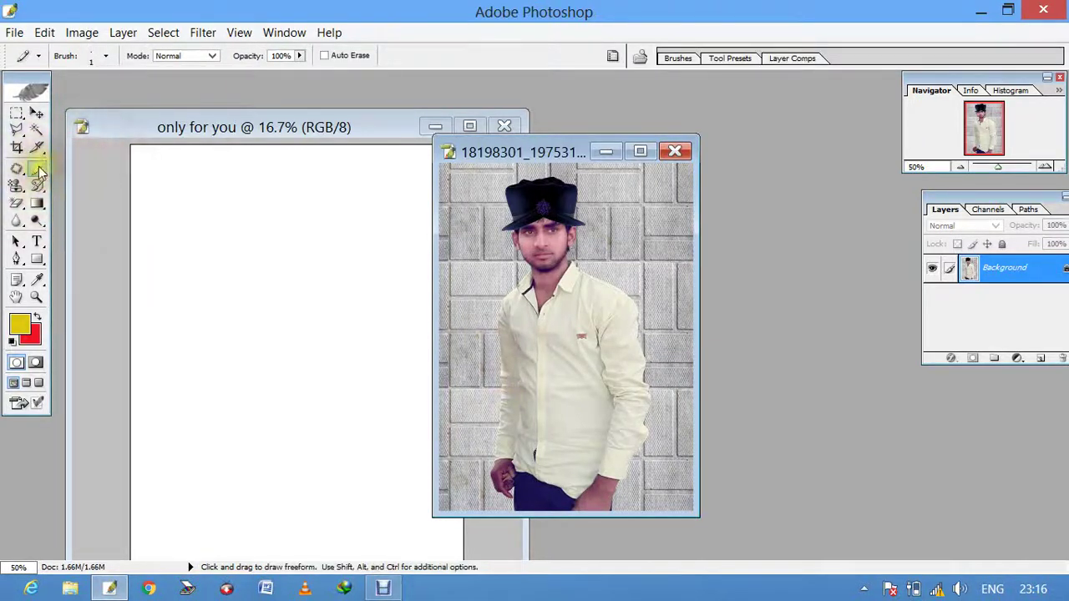
pyautogui.click(379, 589)
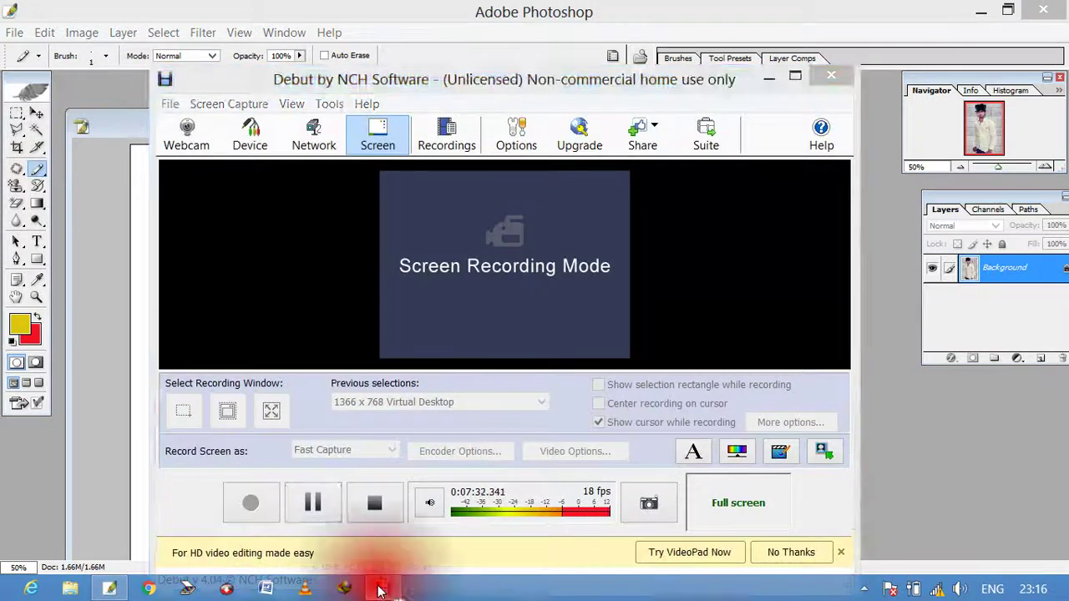
pyautogui.click(380, 589)
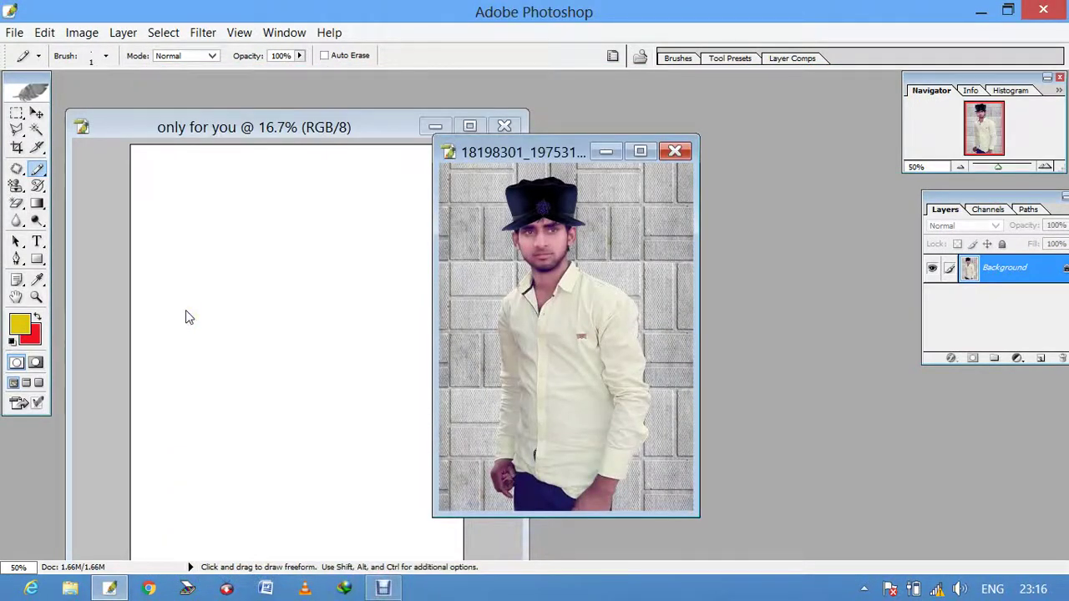
pyautogui.rightClick(36, 165)
pyautogui.click(88, 167)
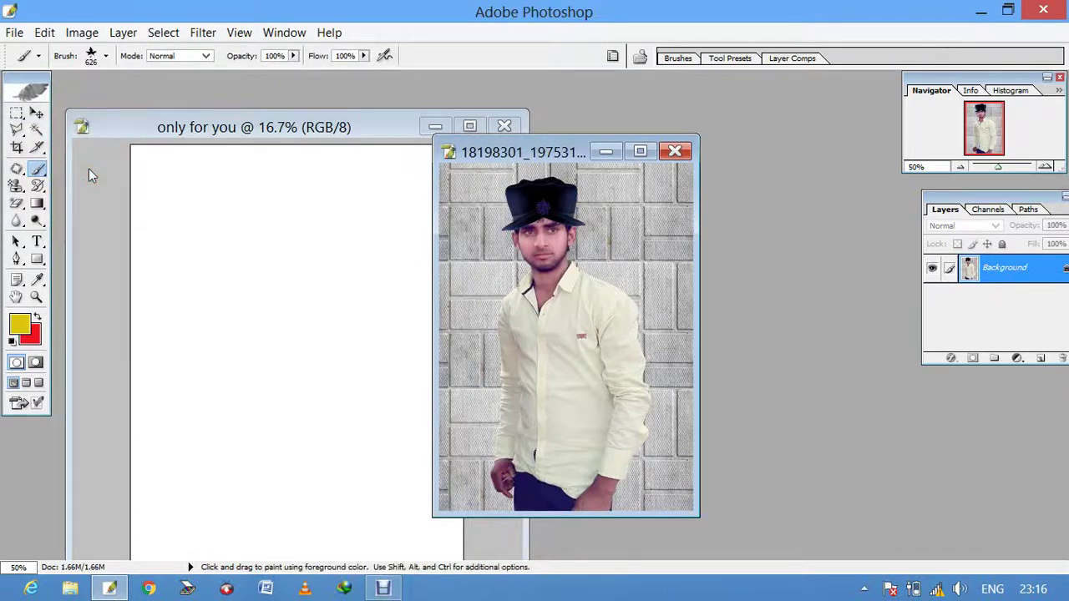
# Step: Choose the 29 px star brush preset and set the foreground colour to bright blue
pyautogui.click(107, 56)
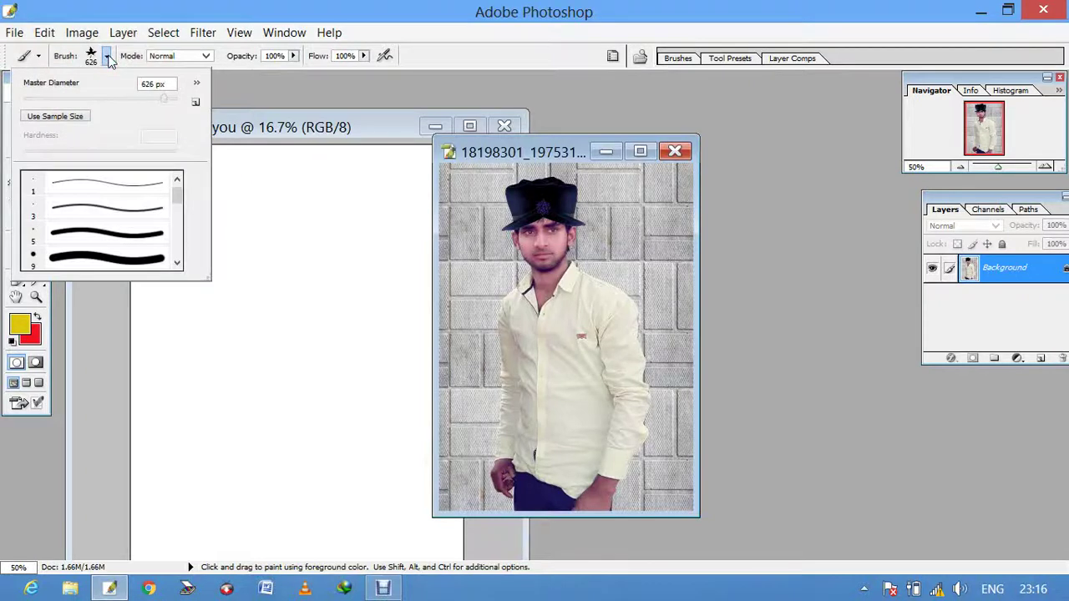
pyautogui.moveTo(177, 197)
pyautogui.mouseDown()
pyautogui.moveTo(178, 257)
pyautogui.moveTo(176, 197)
pyautogui.moveTo(175, 238)
pyautogui.mouseUp()
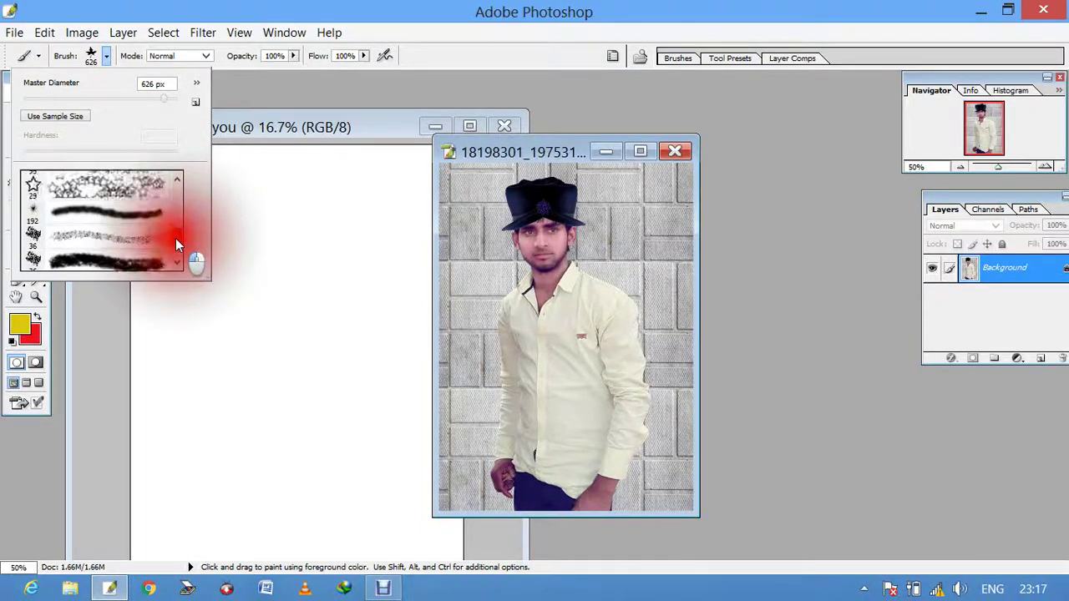
pyautogui.doubleClick(127, 199)
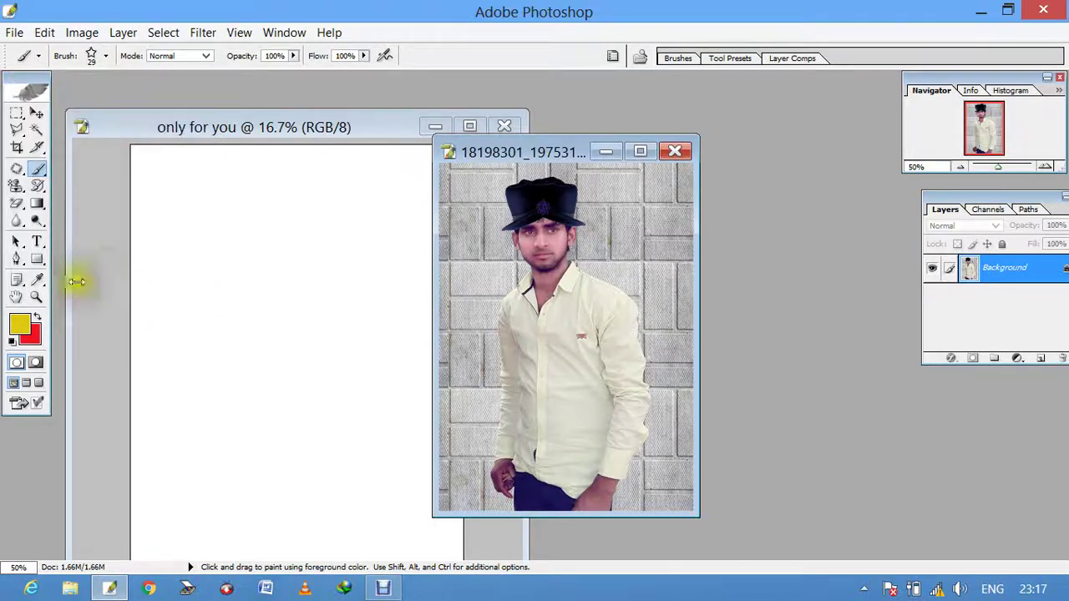
pyautogui.click(20, 325)
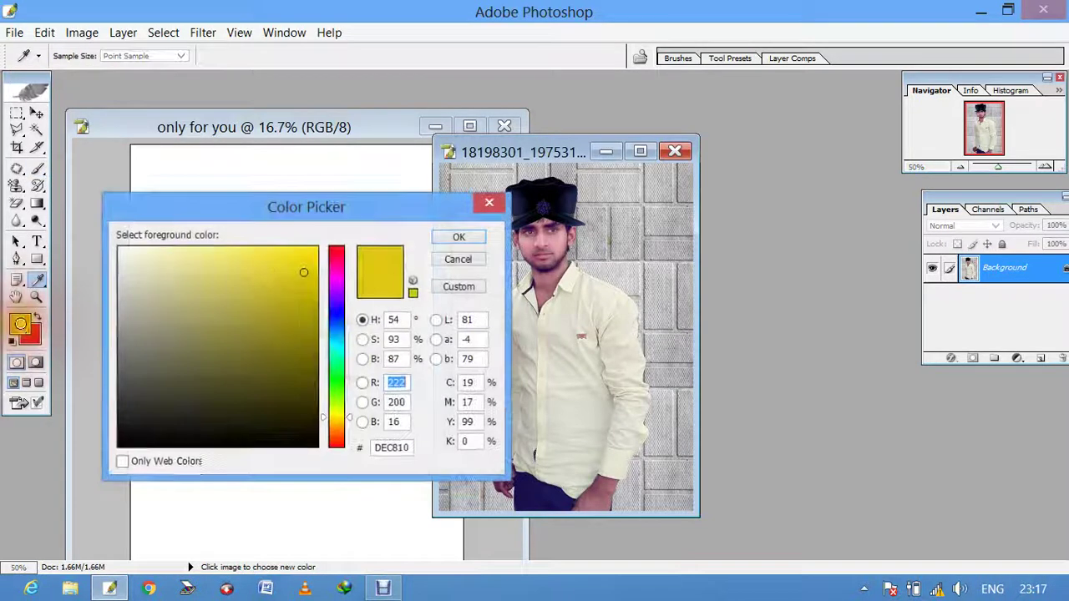
pyautogui.click(335, 315)
pyautogui.click(305, 256)
pyautogui.click(451, 239)
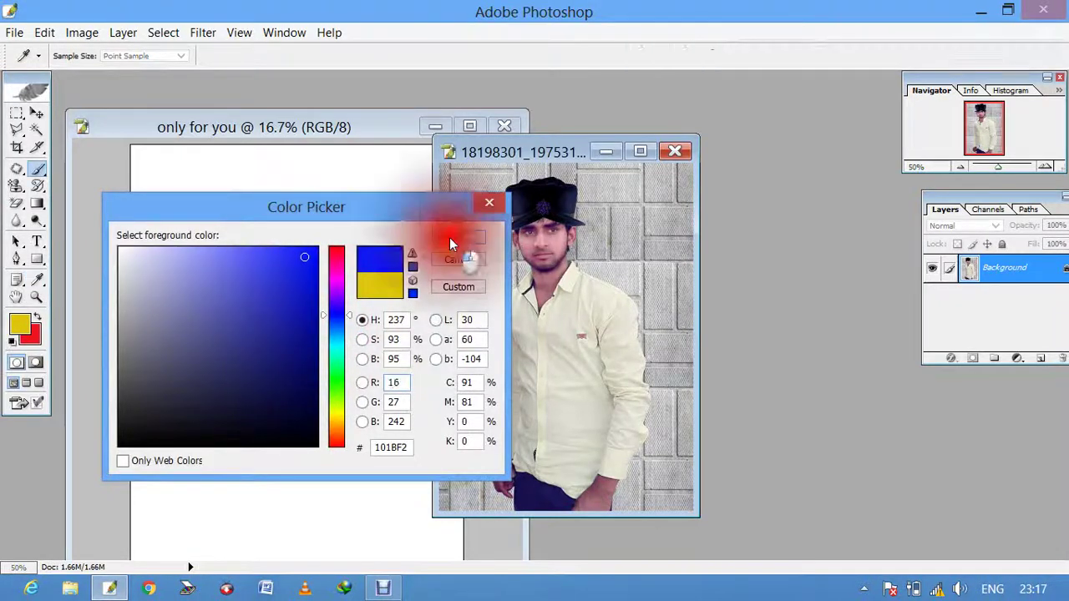
# Step: Enlarge the star brush to 173 px and stamp a blue star left of the hat
pyautogui.rightClick(512, 212)
pyautogui.click(618, 242)
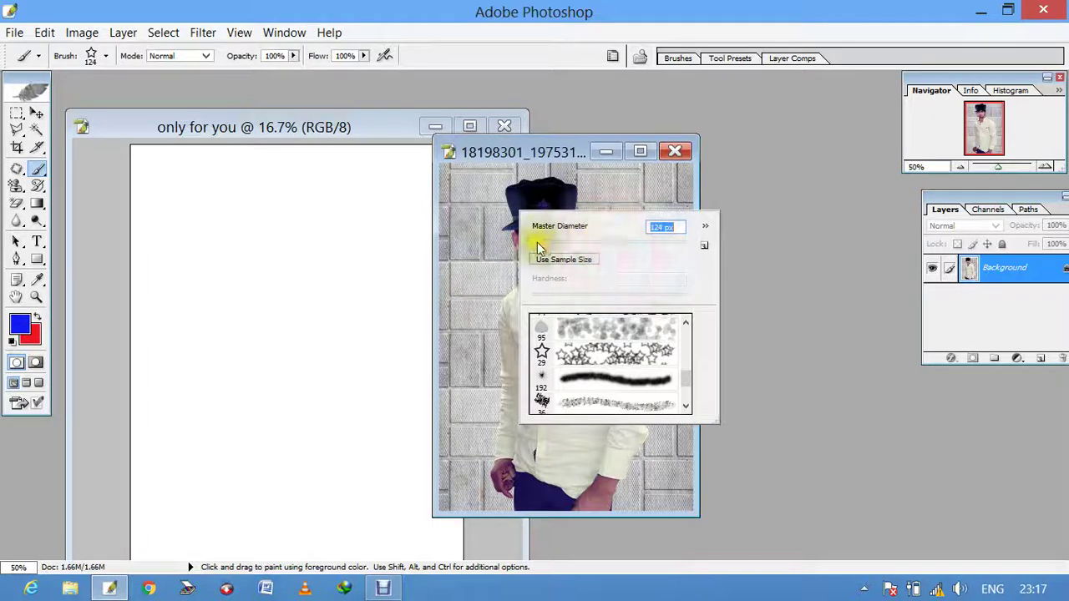
pyautogui.click(628, 242)
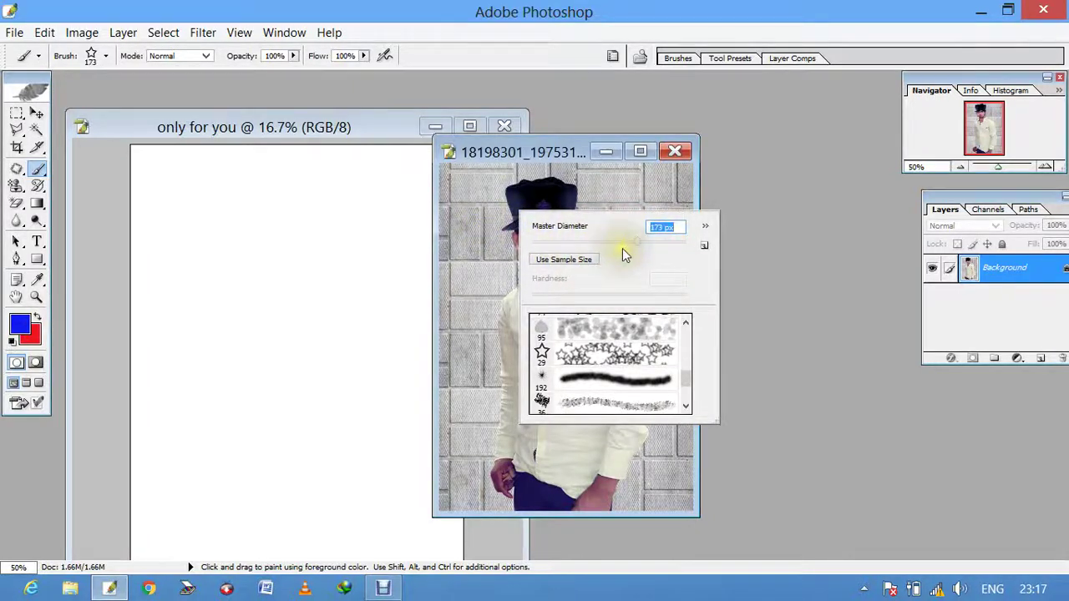
pyautogui.click(475, 205)
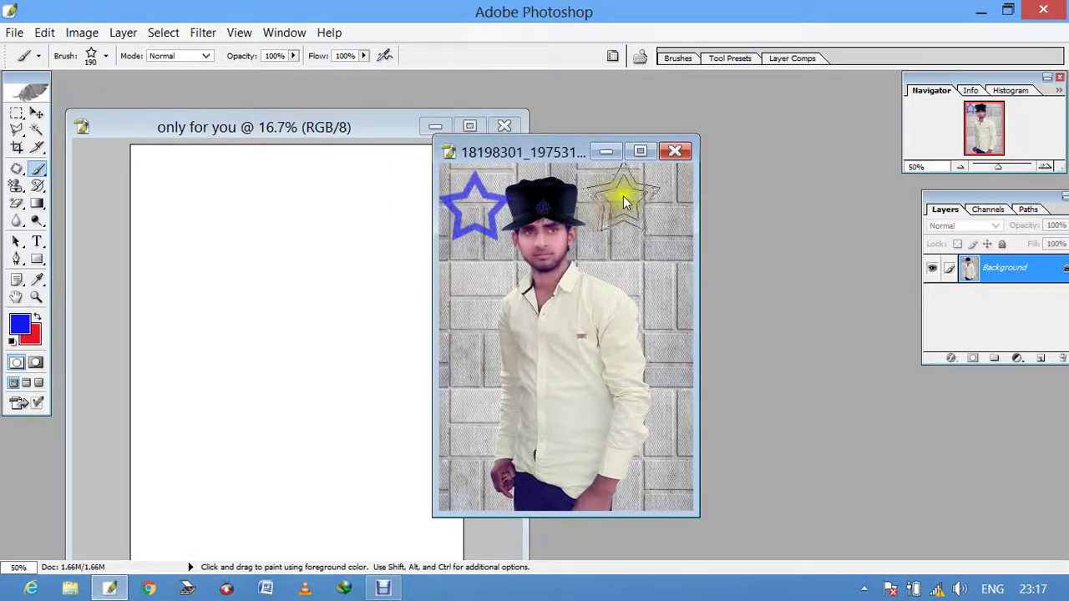
# Step: Stamp two more blue stars on the photo's right, then make the foreground green
pyautogui.click(625, 197)
pyautogui.click(655, 260)
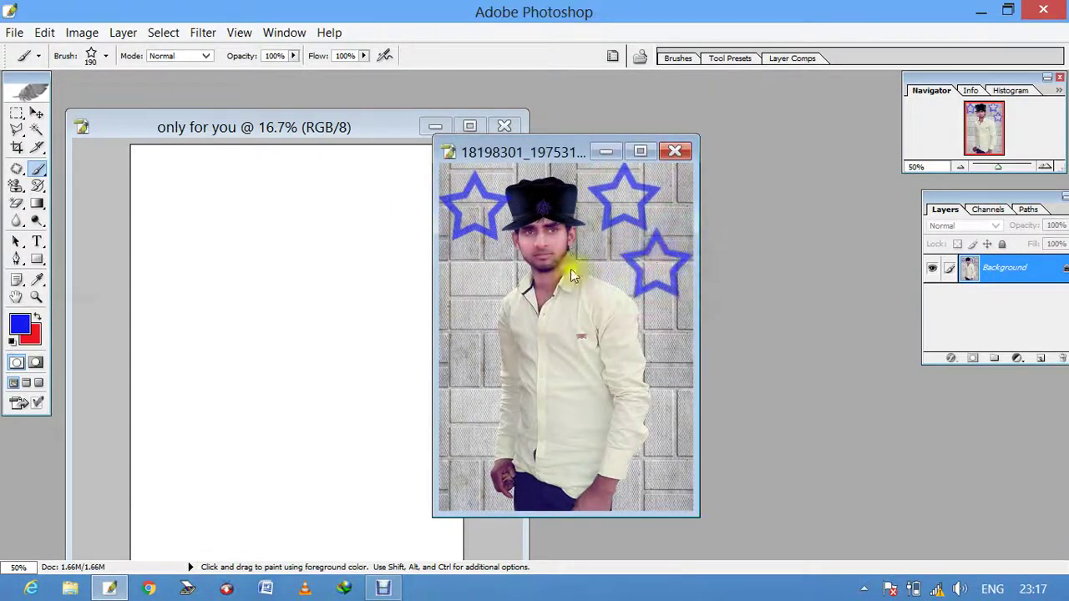
pyautogui.click(21, 337)
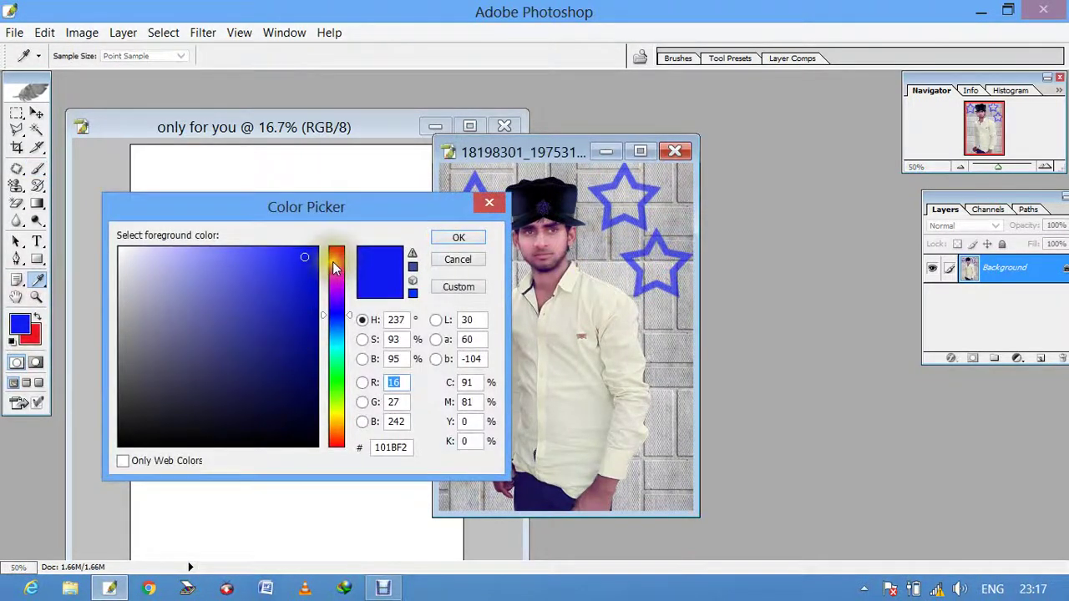
pyautogui.click(332, 261)
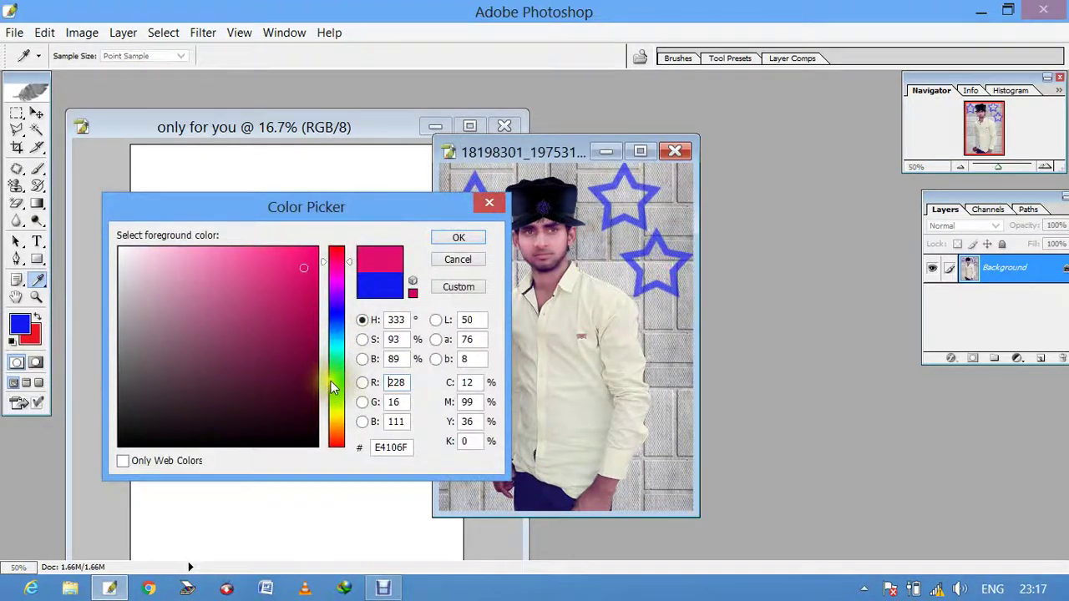
pyautogui.click(334, 379)
pyautogui.click(299, 260)
pyautogui.click(472, 237)
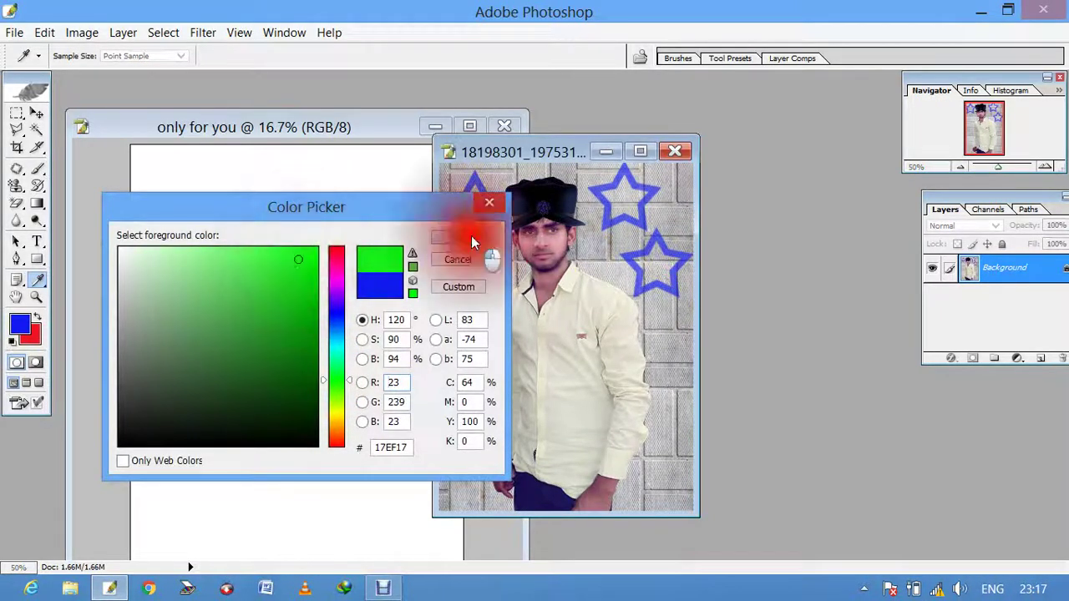
# Step: Scatter nine green stars across the man's chest and the photo's lower half
pyautogui.click(465, 299)
pyautogui.click(644, 342)
pyautogui.click(661, 449)
pyautogui.click(494, 427)
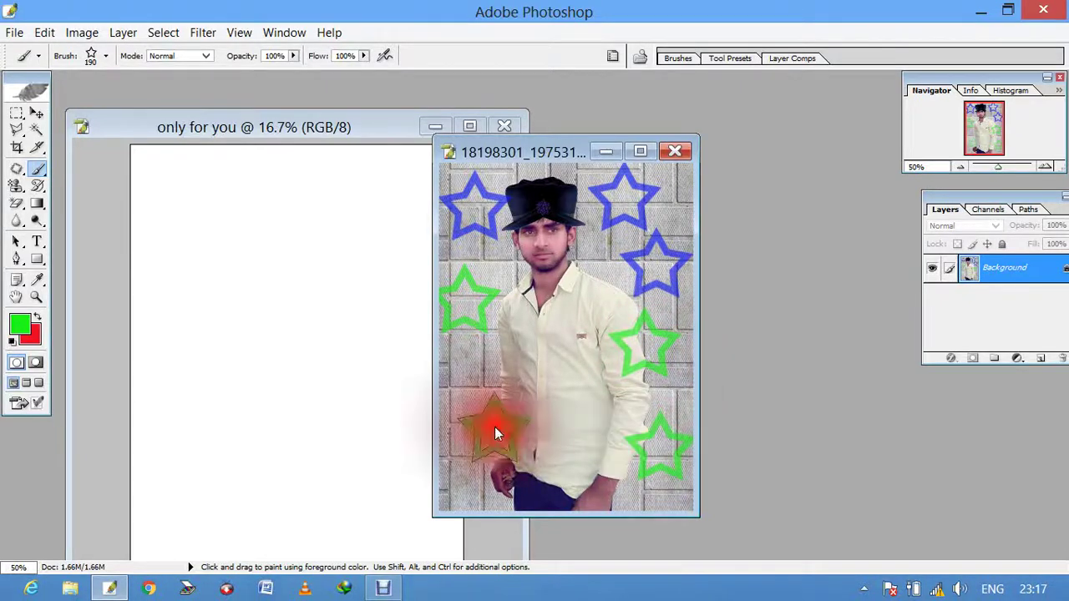
pyautogui.click(477, 477)
pyautogui.click(561, 478)
pyautogui.click(549, 354)
pyautogui.click(596, 301)
pyautogui.click(475, 365)
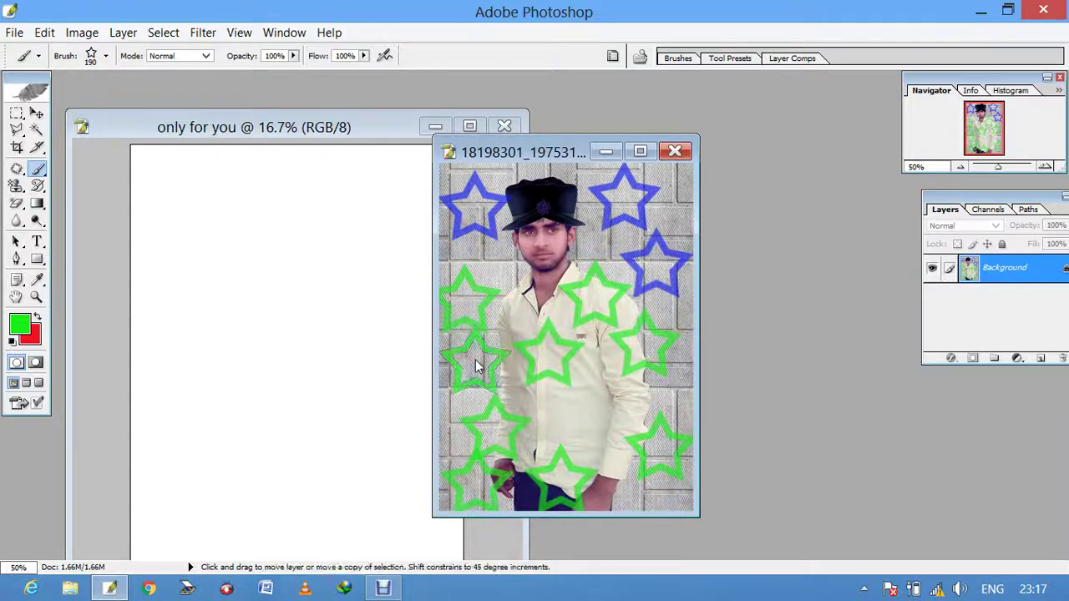
# Step: Undo the green stars and close the photo without saving
pyautogui.hotkey('ctrl', 'alt', 'z')
pyautogui.hotkey('ctrl', 'alt', 'z')
pyautogui.hotkey('ctrl', 'alt', 'z')
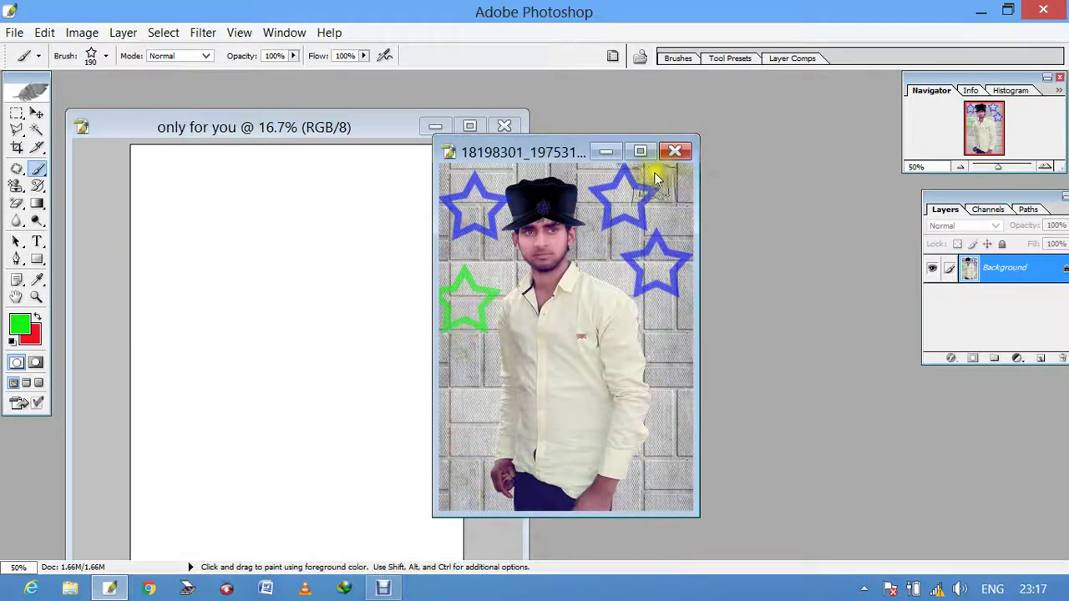
pyautogui.click(670, 156)
pyautogui.click(544, 242)
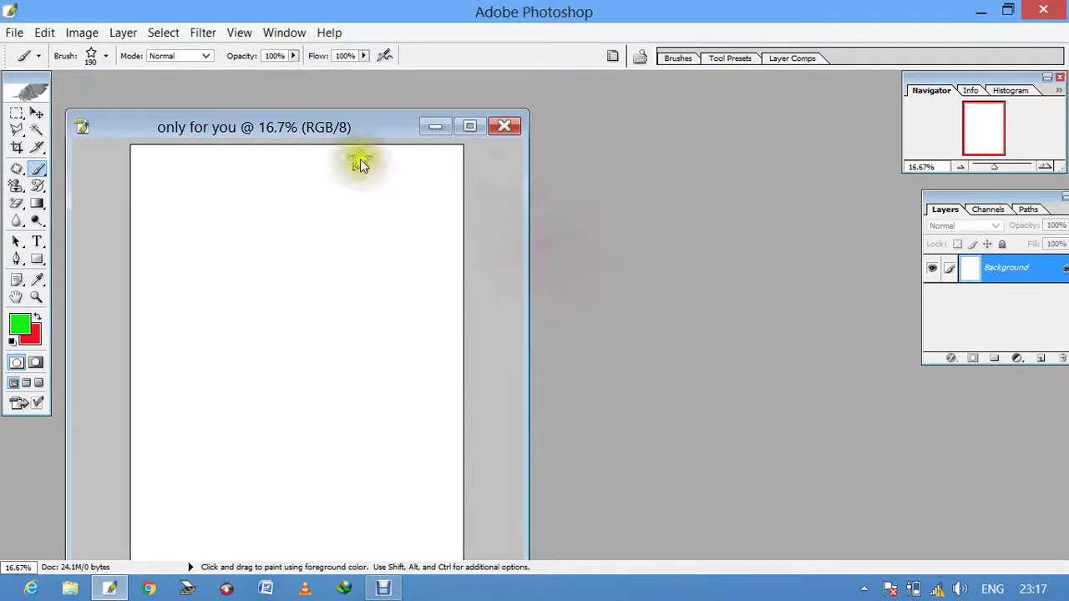
# Step: Move and resize the blank 'only for you' document window toward the workspace centre
pyautogui.moveTo(325, 129); pyautogui.dragTo(425, 109)
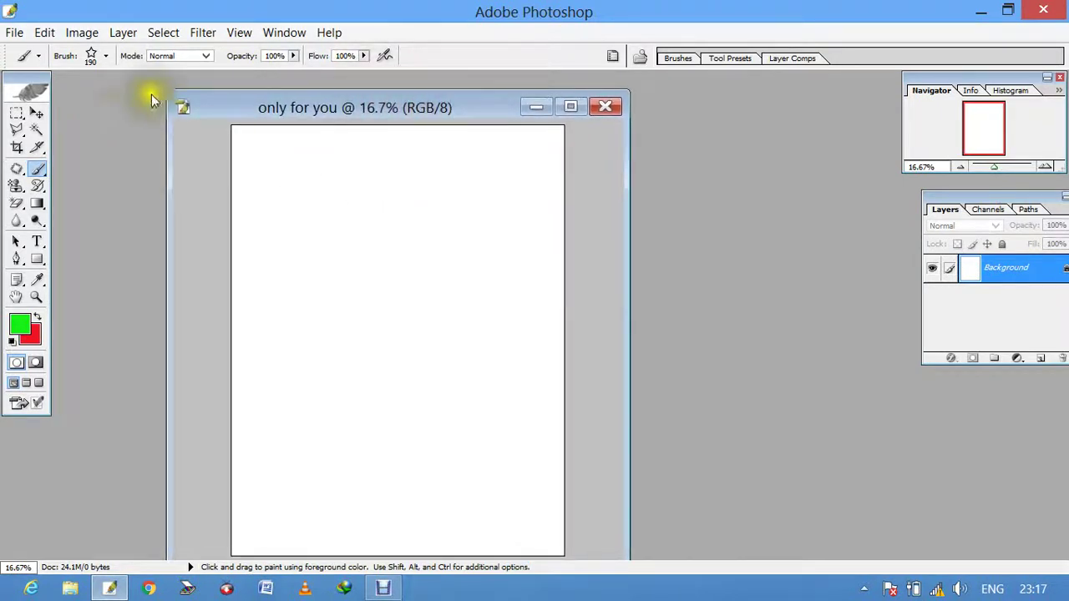
pyautogui.moveTo(167, 94)
pyautogui.mouseDown()
pyautogui.moveTo(258, 116)
pyautogui.moveTo(253, 105)
pyautogui.mouseUp()
pyautogui.moveTo(393, 110); pyautogui.dragTo(392, 95)
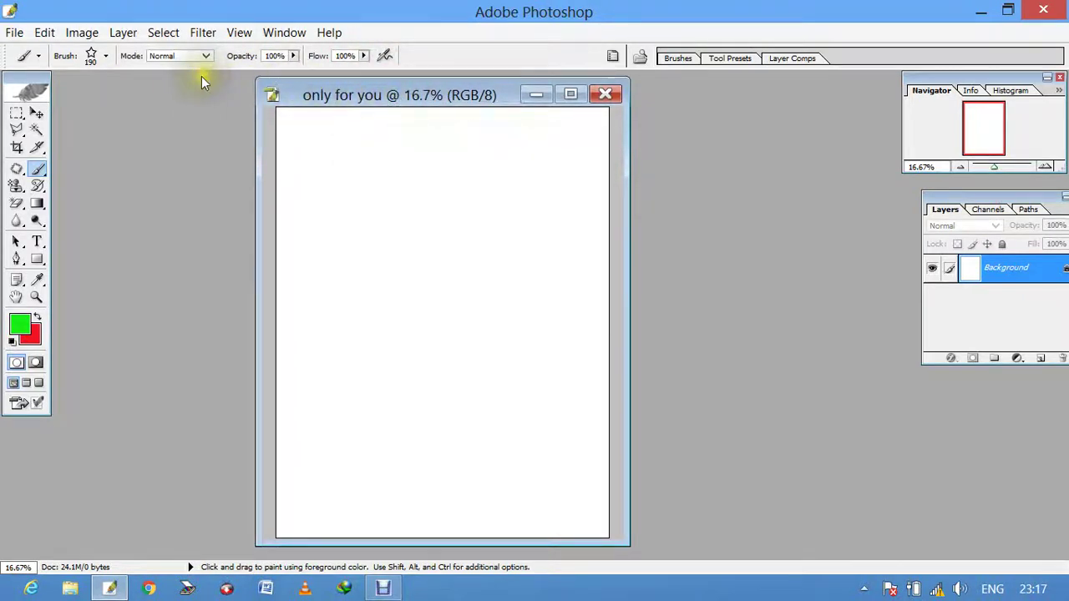
pyautogui.click(107, 56)
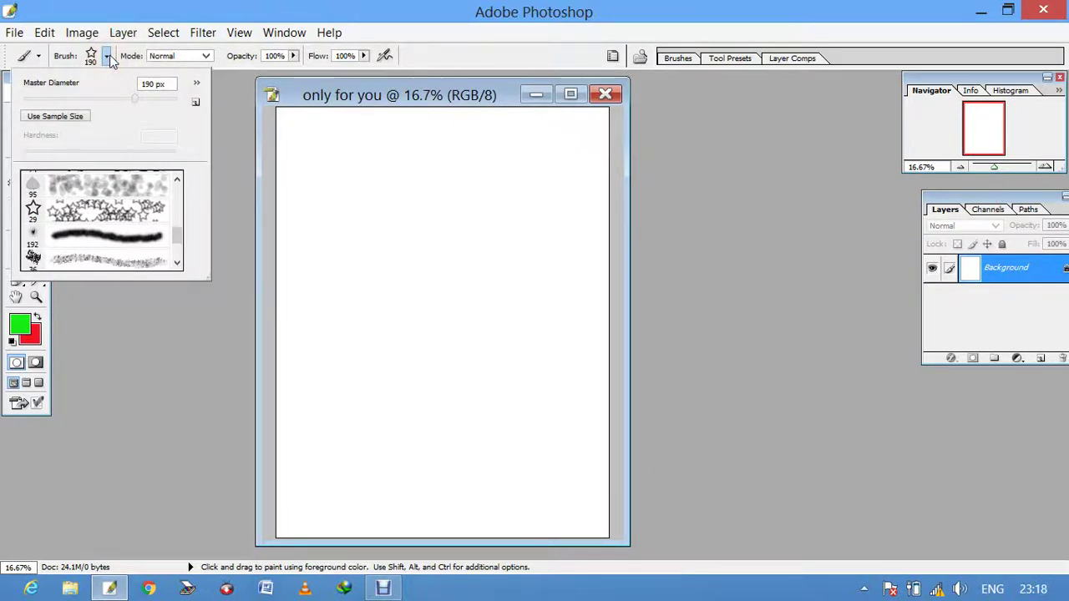
# Step: Choose the 112 px grass brush preset
pyautogui.scroll(5, 180, 239)
pyautogui.scroll(-5, 175, 238)
pyautogui.scroll(2, 174, 231)
pyautogui.scroll(2, 173, 229)
pyautogui.scroll(2, 175, 227)
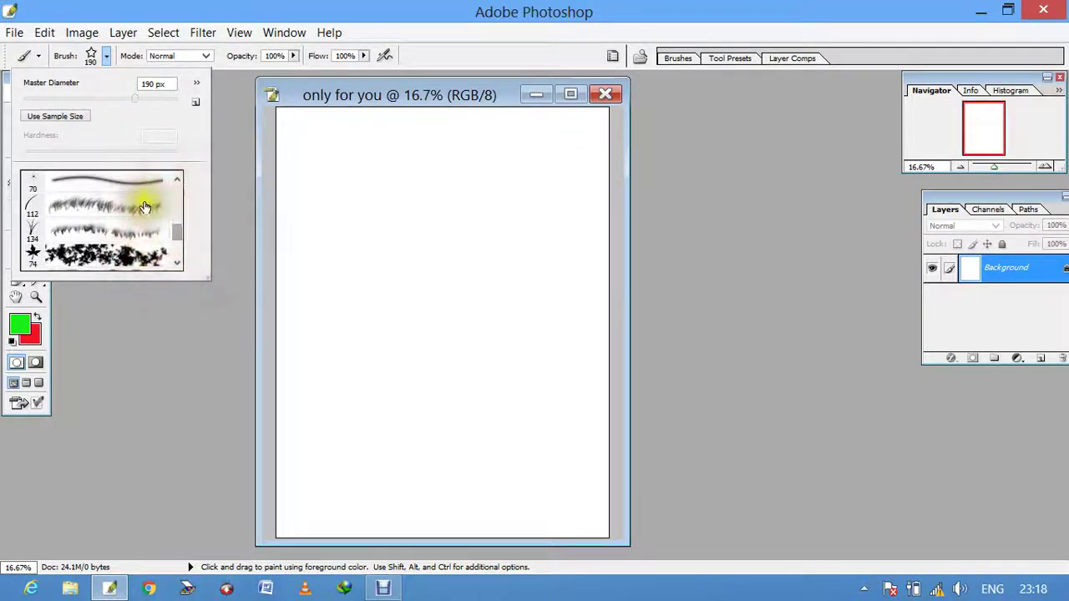
pyautogui.doubleClick(145, 207)
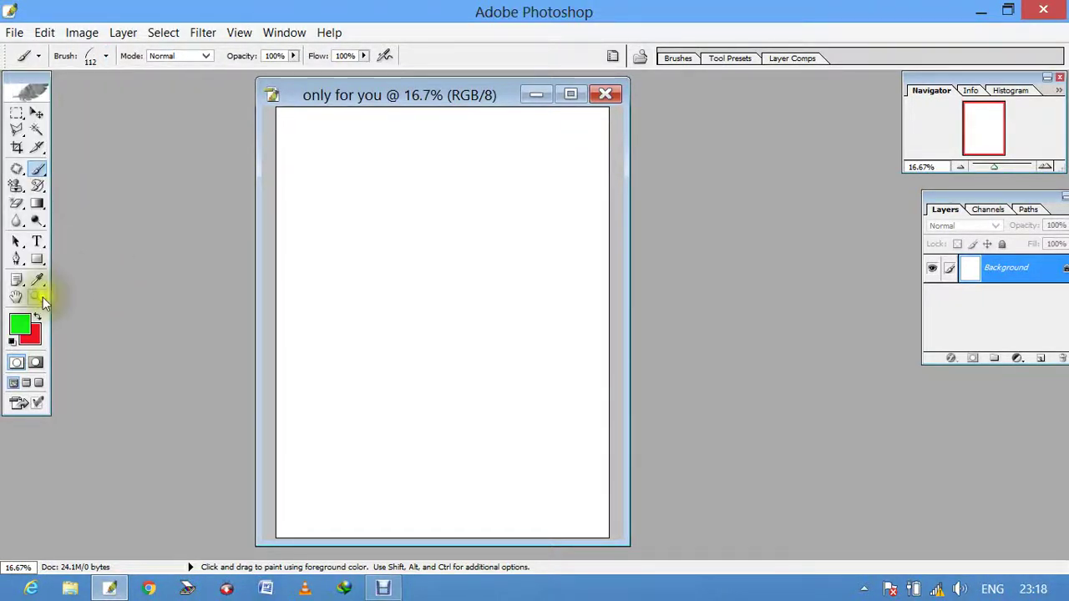
# Step: Set the foreground colour to dark green and the background to bright green
pyautogui.click(25, 326)
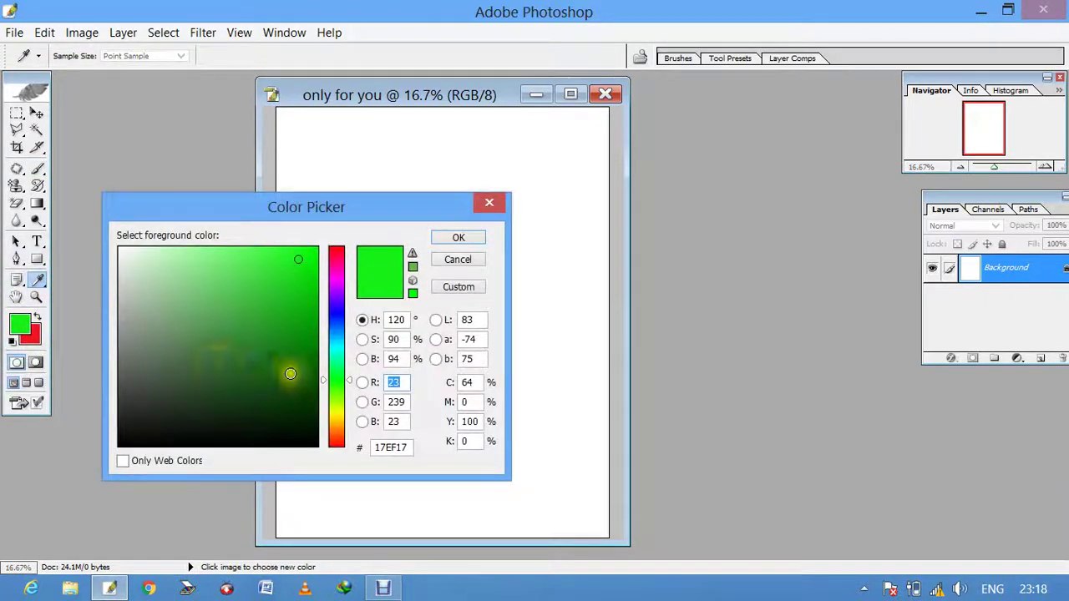
pyautogui.click(291, 373)
pyautogui.click(449, 239)
pyautogui.click(33, 336)
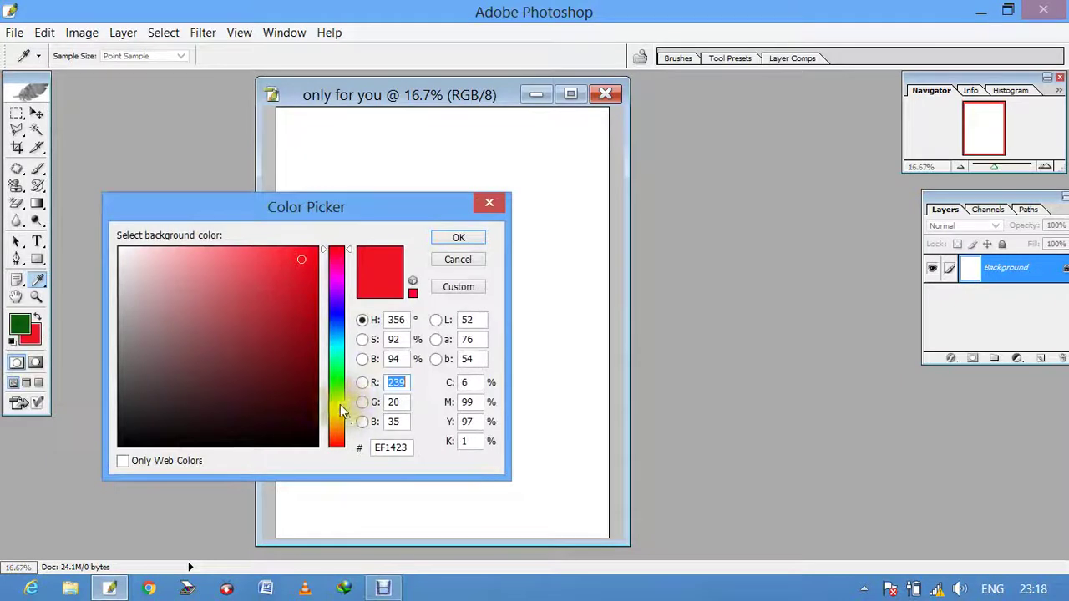
pyautogui.click(334, 379)
pyautogui.moveTo(309, 250); pyautogui.dragTo(298, 260)
pyautogui.click(447, 238)
# Step: Enlarge the grass brush to 1255 px and paint grass across the page's lower left
pyautogui.rightClick(445, 241)
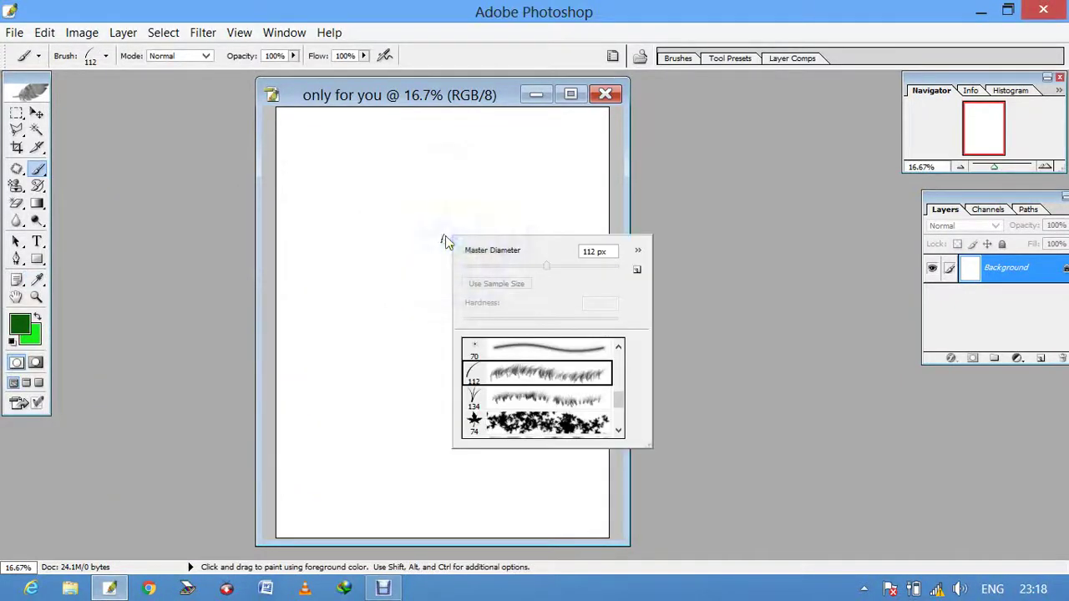
pyautogui.moveTo(549, 266); pyautogui.dragTo(584, 266)
pyautogui.click(595, 270)
pyautogui.click(598, 264)
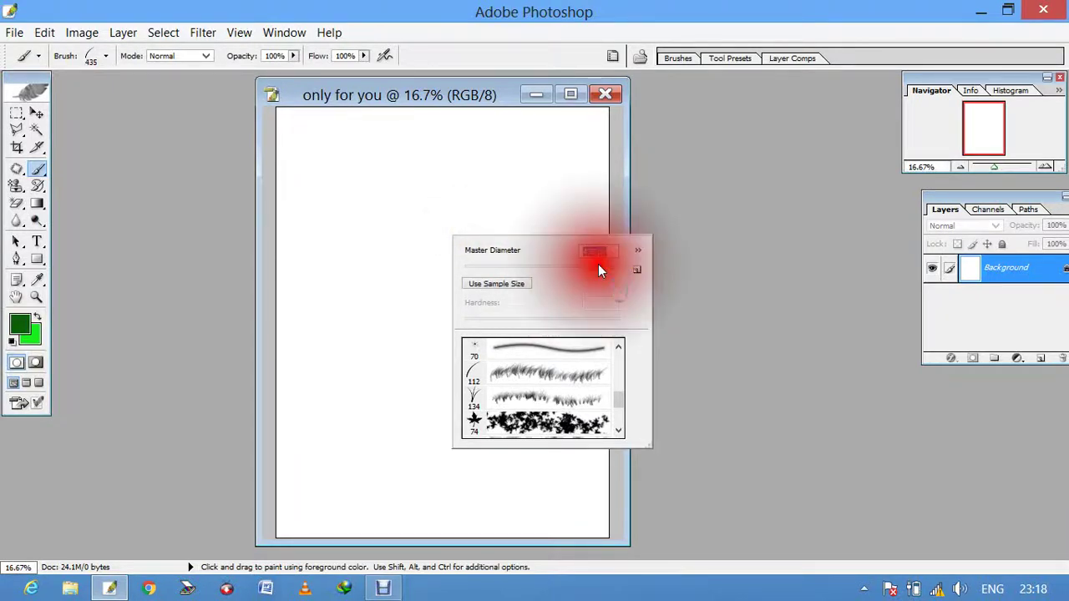
pyautogui.click(612, 266)
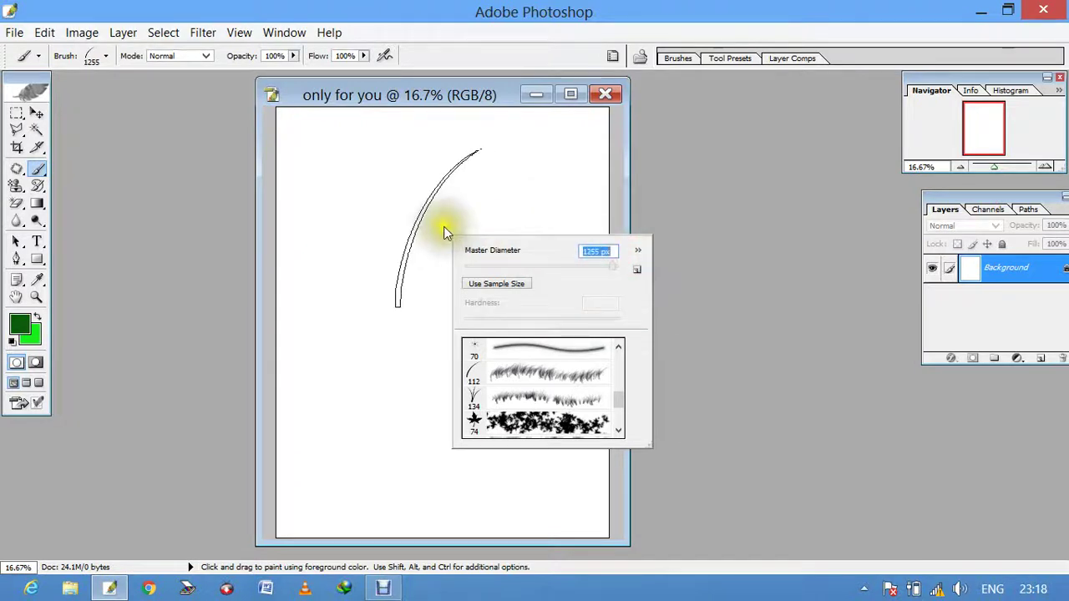
pyautogui.click(318, 496)
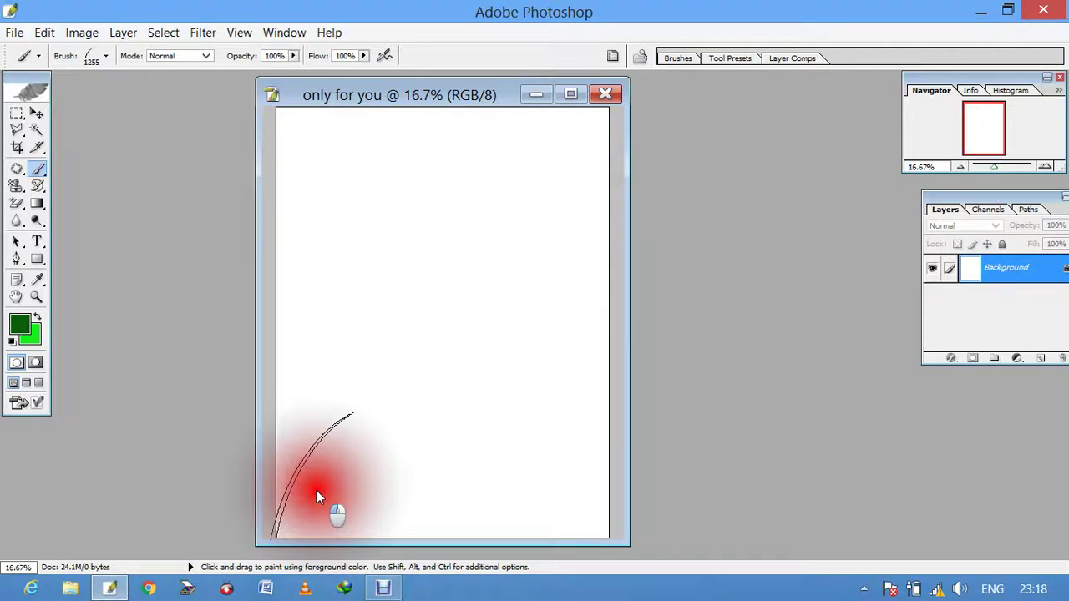
pyautogui.moveTo(316, 490)
pyautogui.mouseDown()
pyautogui.moveTo(637, 536)
pyautogui.moveTo(535, 521)
pyautogui.moveTo(327, 525)
pyautogui.moveTo(287, 511)
pyautogui.moveTo(470, 490)
pyautogui.moveTo(639, 501)
pyautogui.moveTo(554, 490)
pyautogui.moveTo(666, 515)
pyautogui.moveTo(573, 500)
pyautogui.moveTo(317, 508)
pyautogui.moveTo(369, 534)
pyautogui.moveTo(320, 499)
pyautogui.moveTo(306, 470)
pyautogui.moveTo(382, 506)
pyautogui.moveTo(300, 379)
pyautogui.moveTo(413, 539)
pyautogui.moveTo(310, 417)
pyautogui.mouseUp()
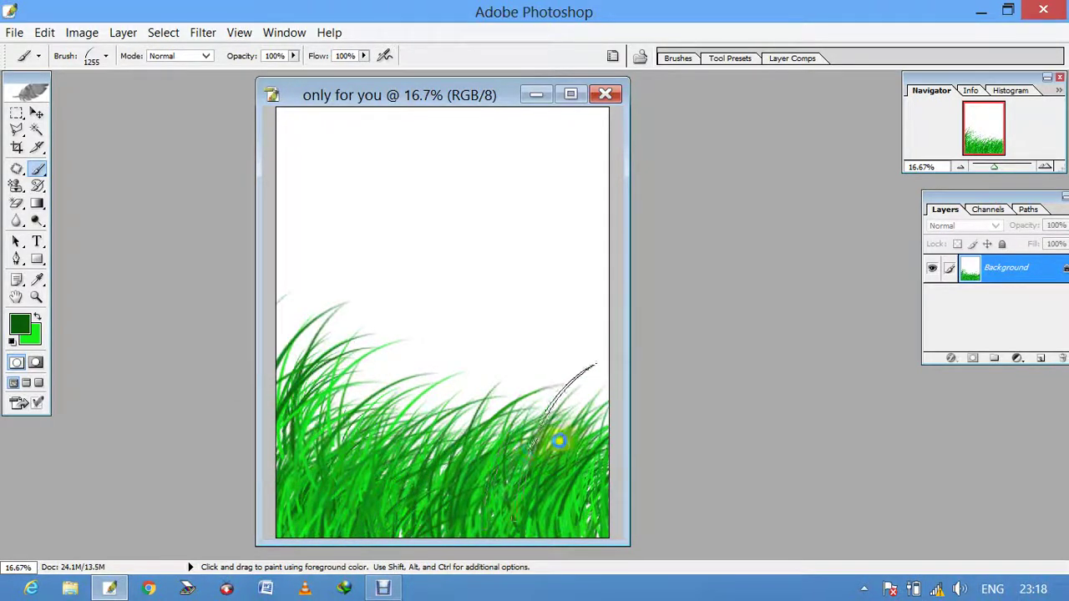
# Step: Paint a grass stroke across the page's lower right
pyautogui.moveTo(423, 496)
pyautogui.mouseDown()
pyautogui.moveTo(596, 508)
pyautogui.moveTo(585, 520)
pyautogui.mouseUp()
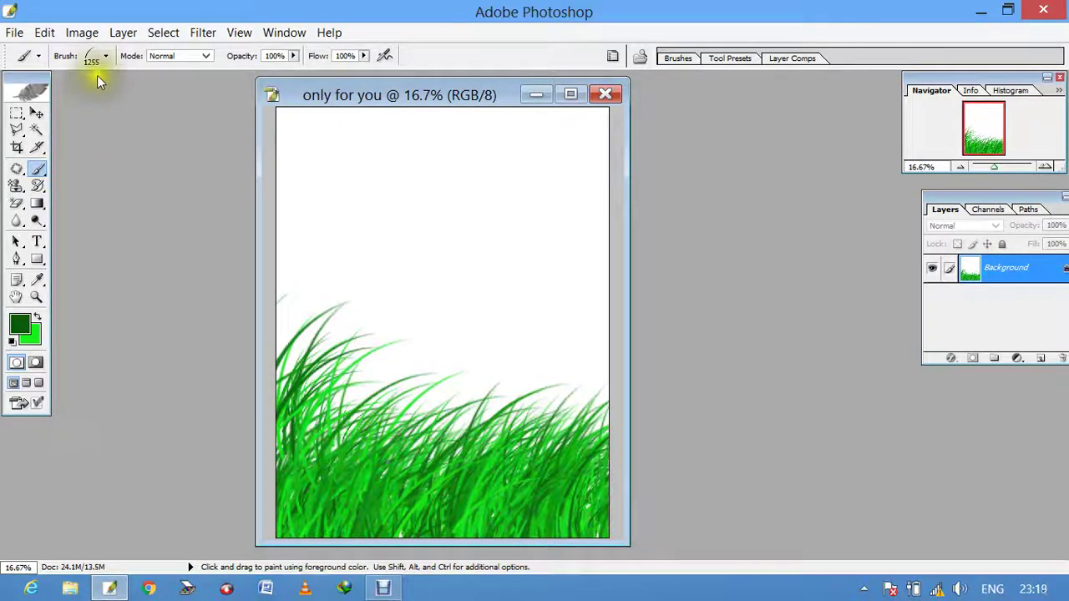
# Step: Choose the 74 px scattered leaf brush and enlarge it to 486 px
pyautogui.click(107, 56)
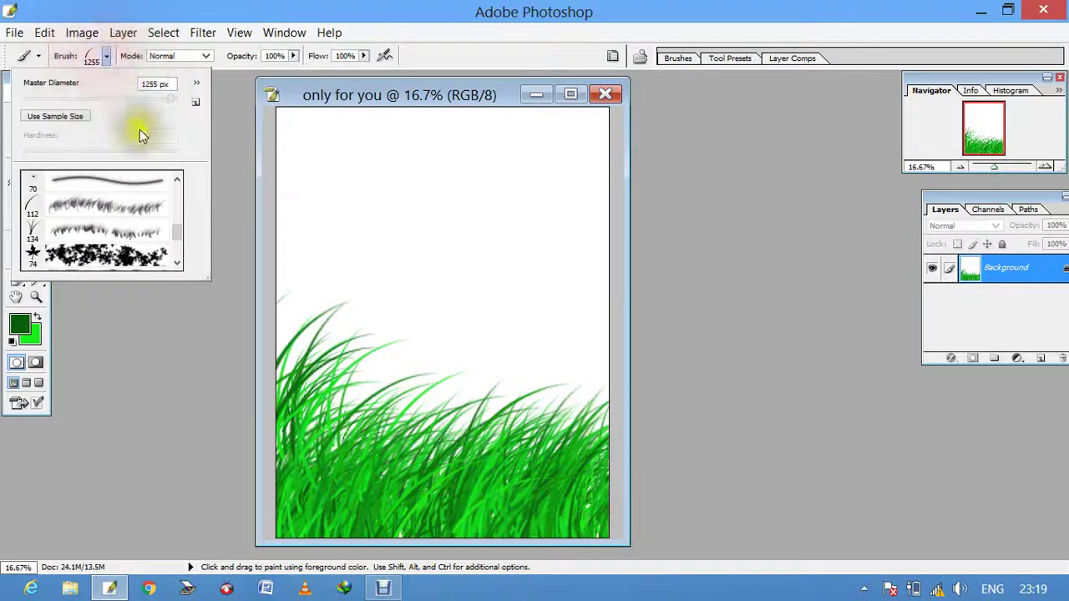
pyautogui.doubleClick(149, 253)
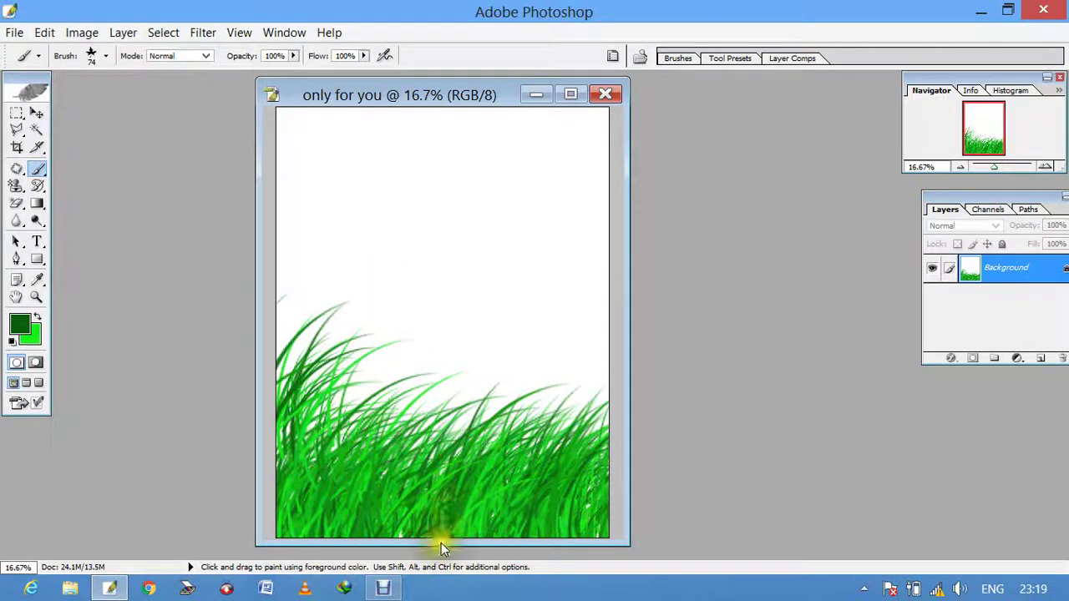
pyautogui.click(386, 589)
pyautogui.click(253, 508)
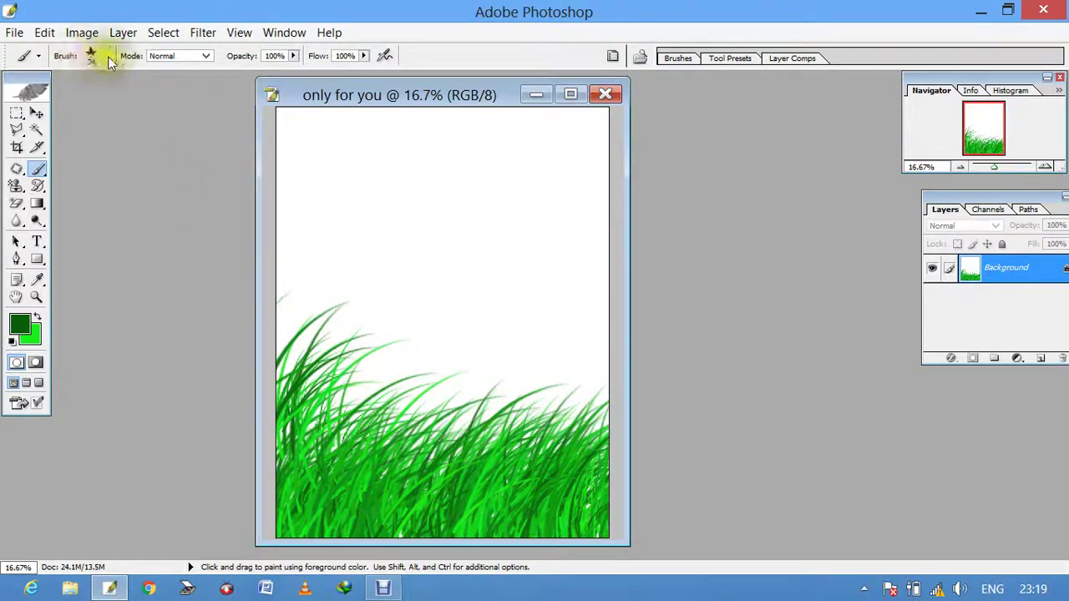
pyautogui.rightClick(359, 208)
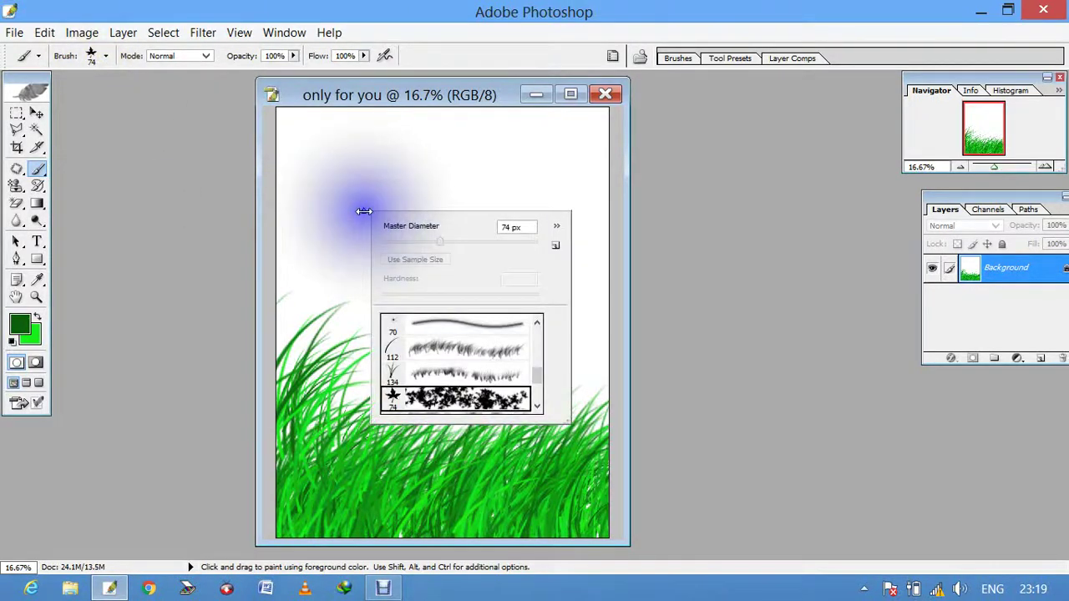
pyautogui.click(476, 245)
pyautogui.moveTo(476, 245); pyautogui.dragTo(507, 243)
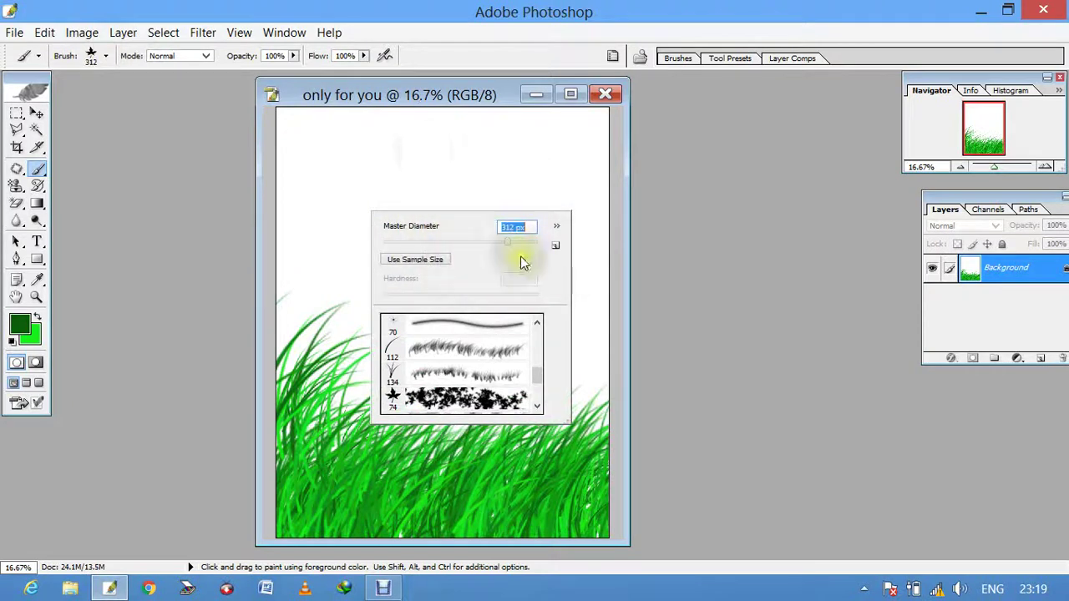
pyautogui.click(520, 242)
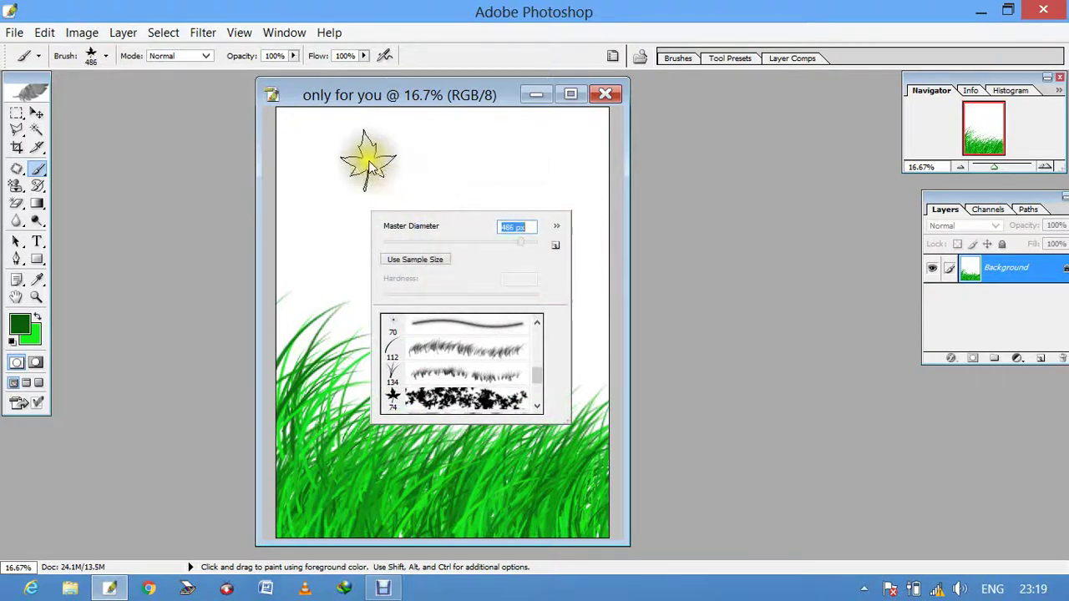
# Step: Set the foreground colour to yellow and the background to deep red
pyautogui.click(21, 324)
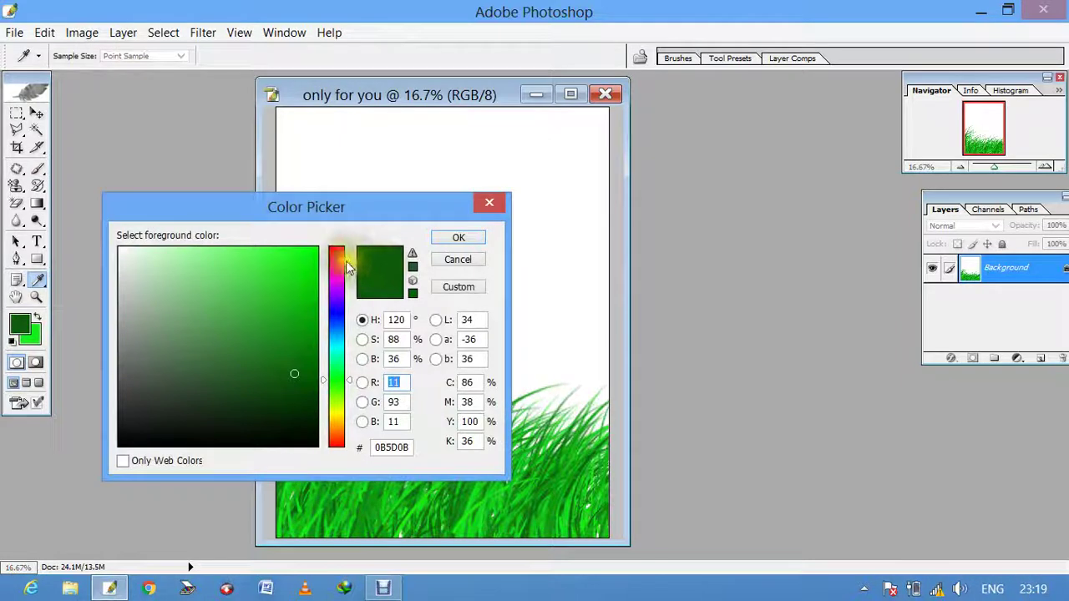
pyautogui.moveTo(336, 425); pyautogui.dragTo(335, 416)
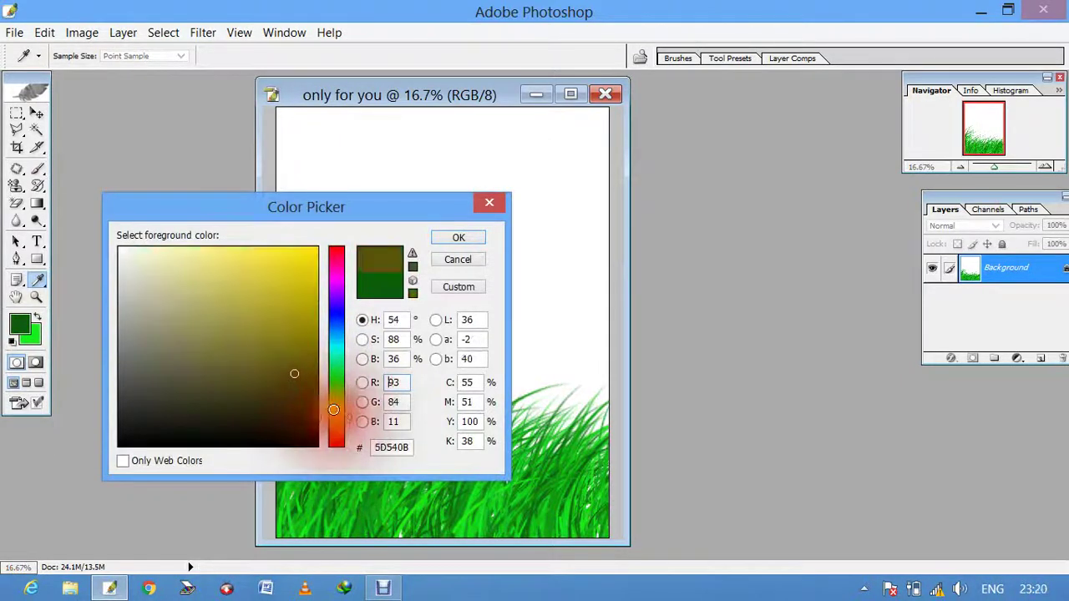
pyautogui.click(285, 273)
pyautogui.click(448, 237)
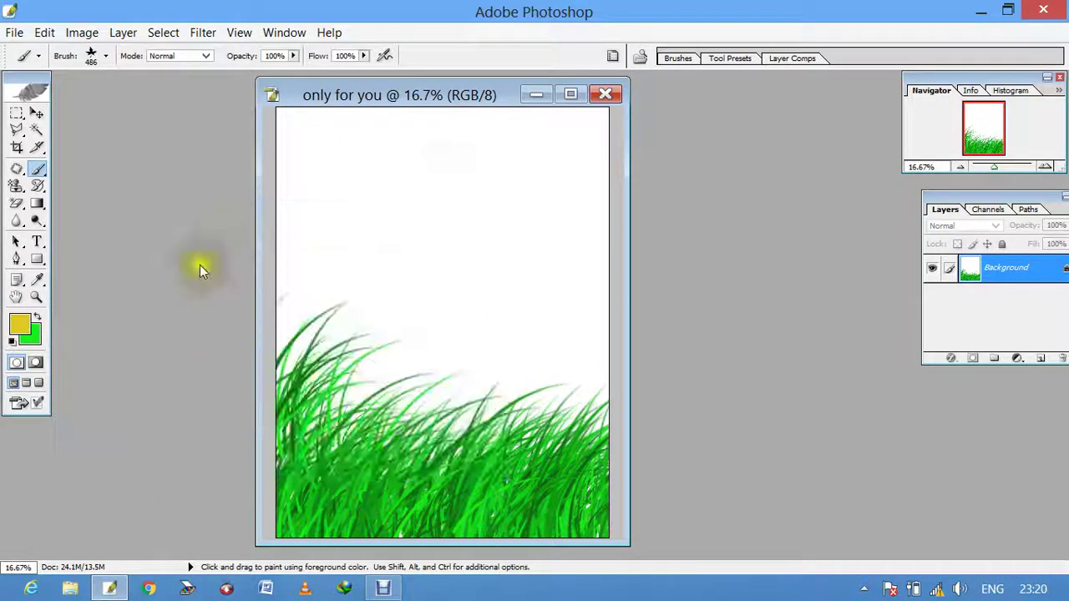
pyautogui.click(31, 338)
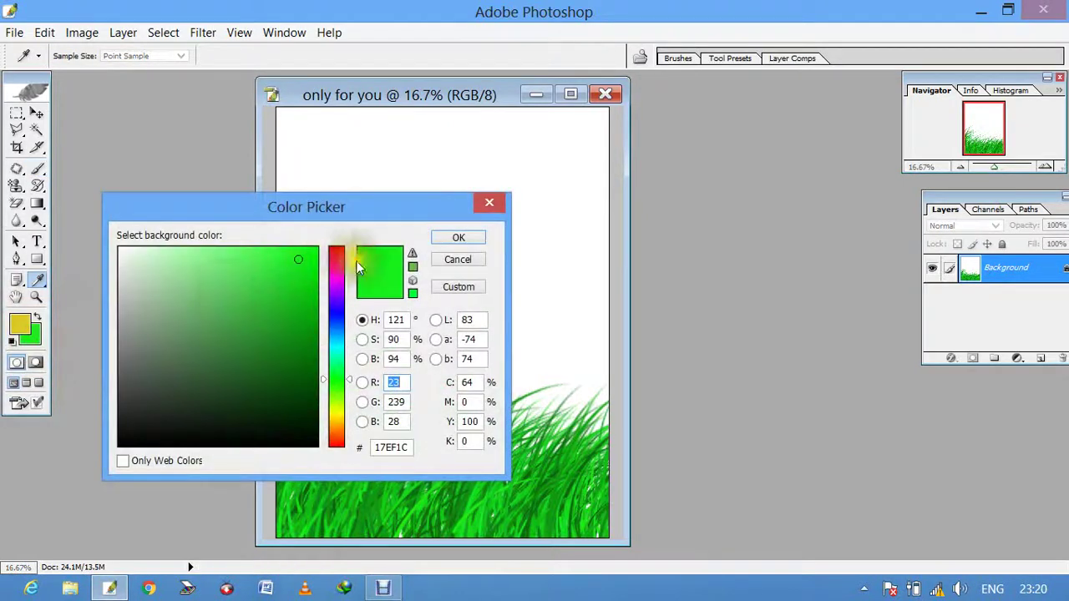
pyautogui.click(339, 249)
pyautogui.click(285, 286)
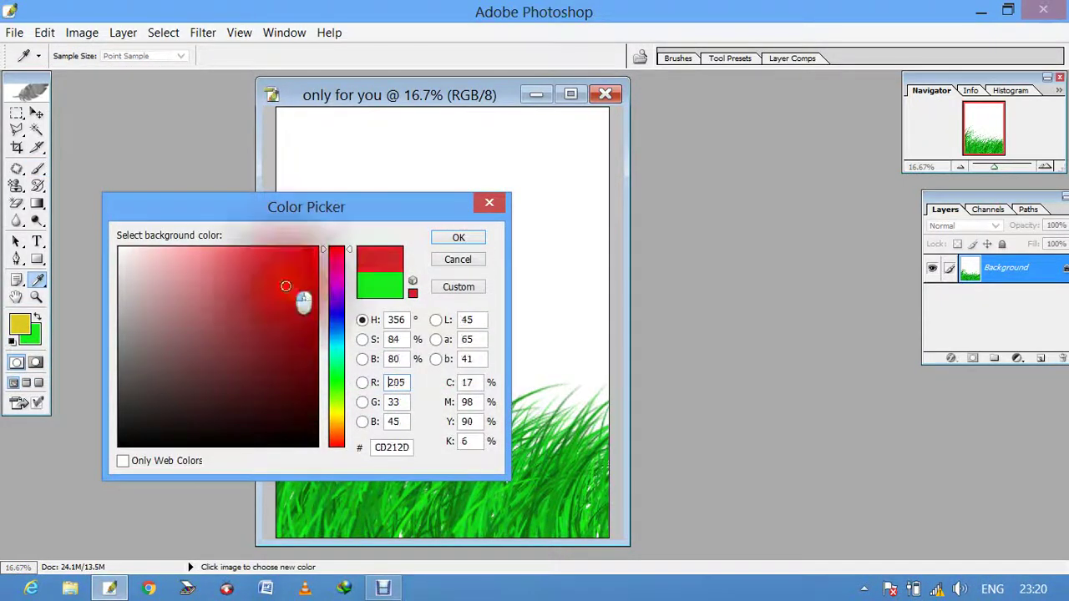
pyautogui.click(449, 240)
pyautogui.press('b')
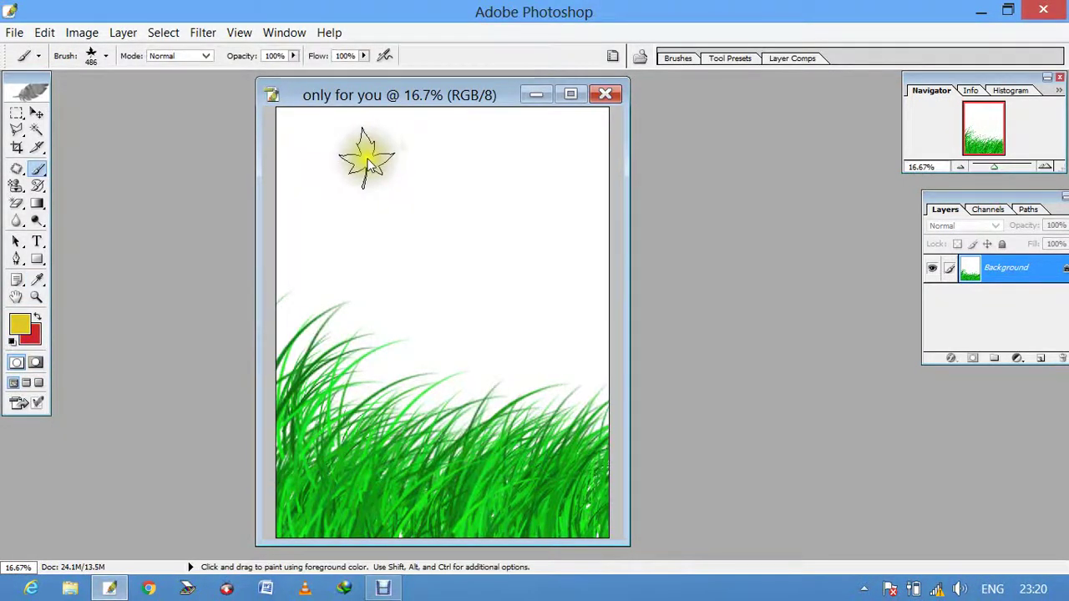
# Step: Scatter five leaf stamps across the top of the page, then pick the 36 px brush preset
pyautogui.click(363, 160)
pyautogui.click(461, 159)
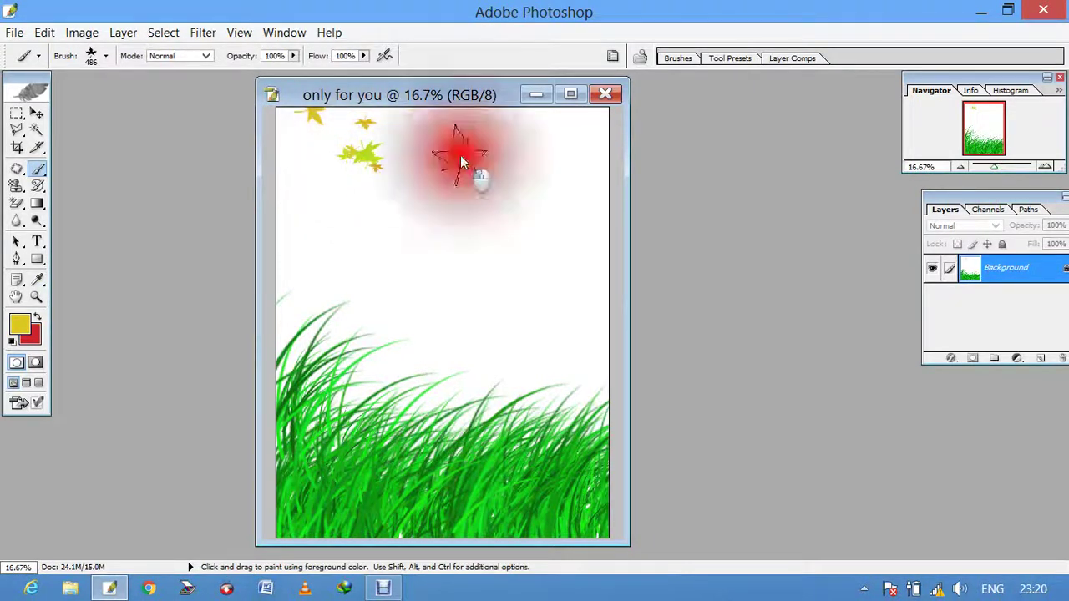
pyautogui.click(536, 167)
pyautogui.click(506, 210)
pyautogui.click(324, 190)
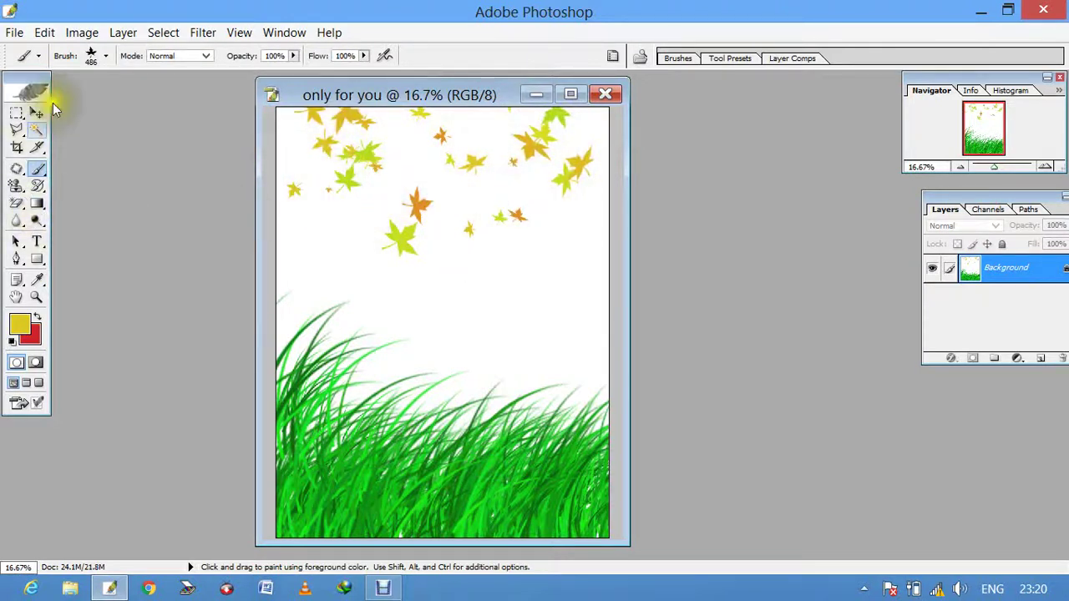
pyautogui.click(105, 56)
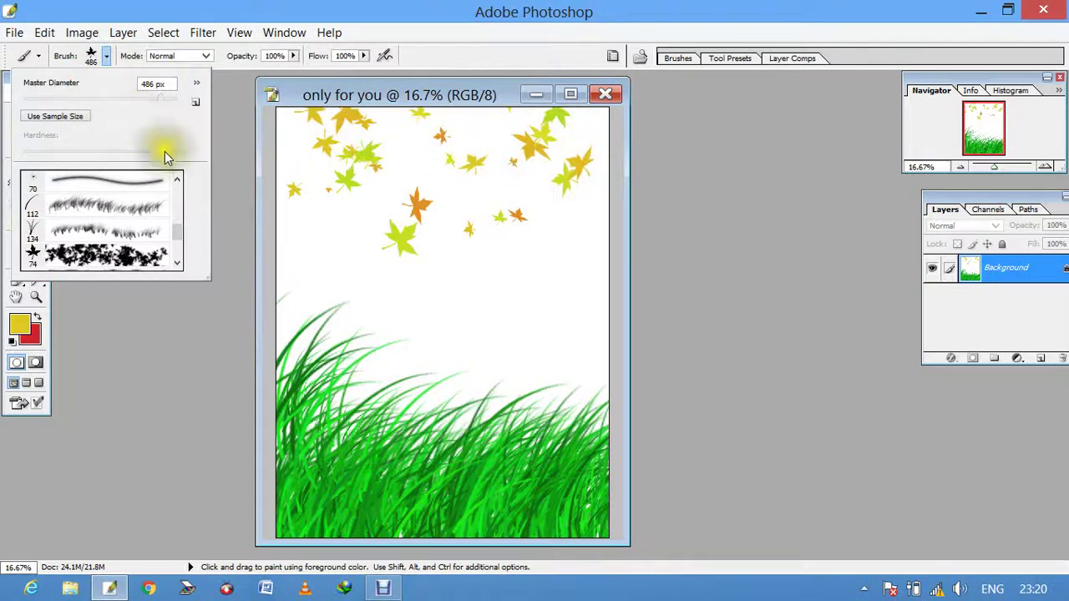
pyautogui.moveTo(178, 231)
pyautogui.mouseDown()
pyautogui.moveTo(172, 251)
pyautogui.moveTo(171, 238)
pyautogui.mouseUp()
# Step: Choose the 33 px brush preset and enlarge it to 674 px
pyautogui.click(142, 185)
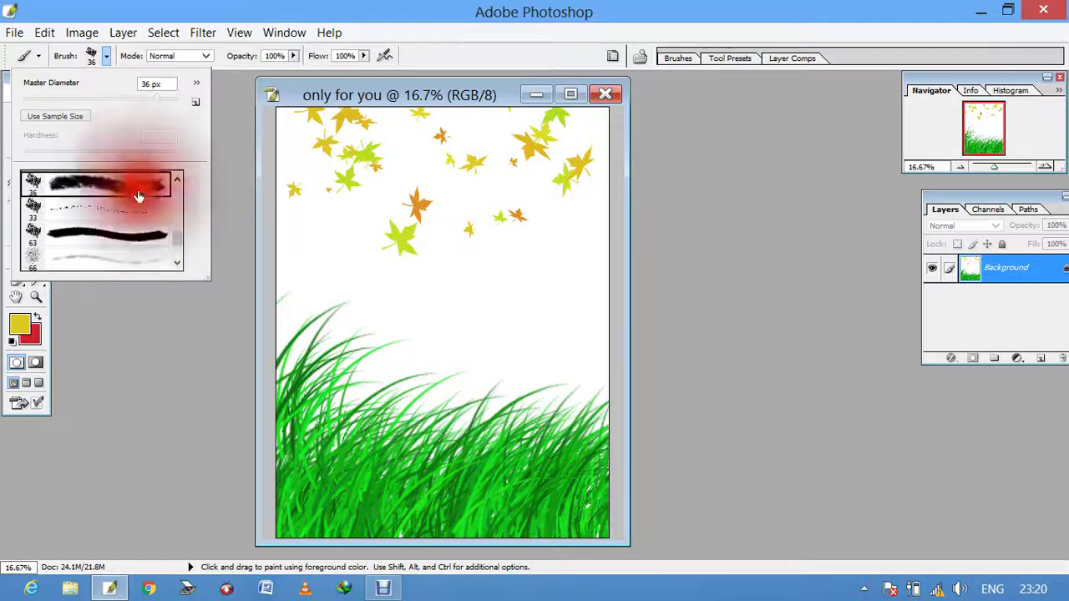
pyautogui.doubleClick(125, 209)
pyautogui.rightClick(428, 297)
pyautogui.moveTo(467, 325); pyautogui.dragTo(589, 325)
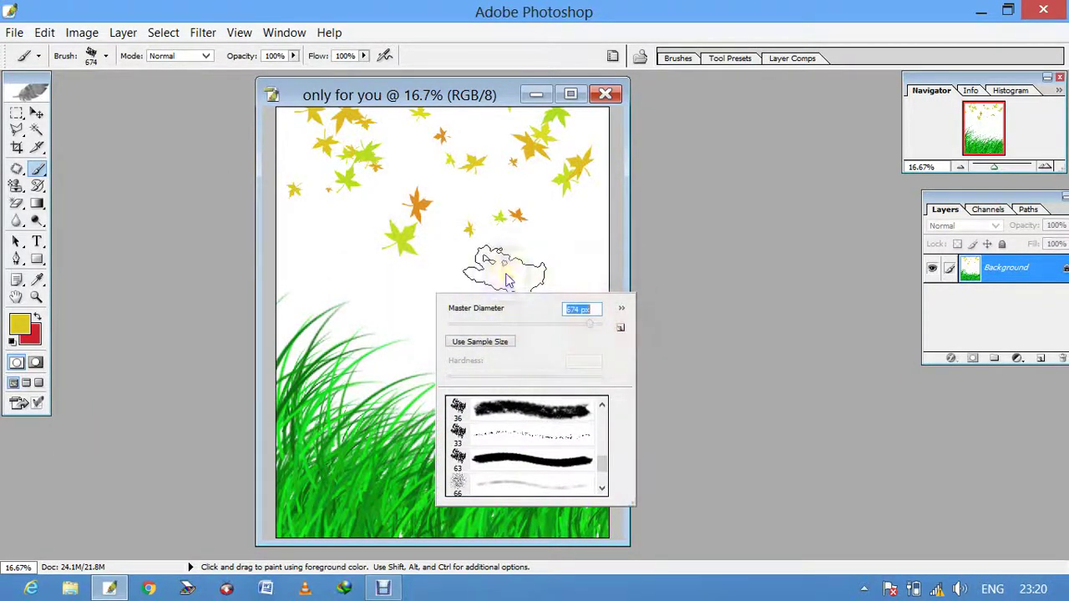
pyautogui.press('Return')
# Step: Paint faint yellow strokes and dabs across the middle of the page above the grass
pyautogui.moveTo(495, 279)
pyautogui.mouseDown()
pyautogui.moveTo(382, 286)
pyautogui.moveTo(322, 222)
pyautogui.mouseUp()
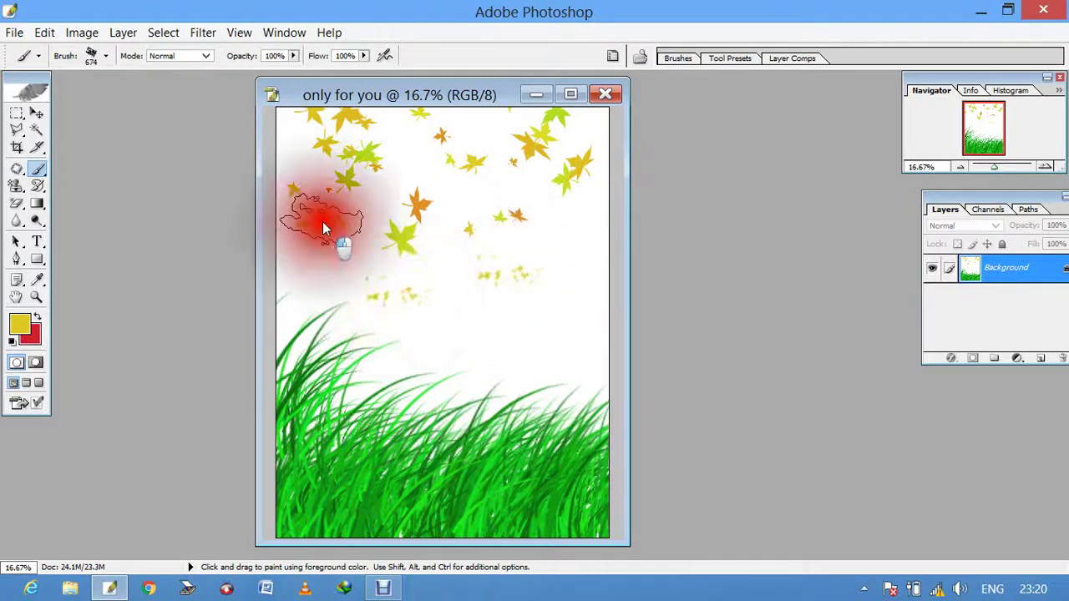
pyautogui.click(515, 360)
pyautogui.click(384, 358)
pyautogui.click(568, 272)
pyautogui.moveTo(556, 407)
pyautogui.mouseDown()
pyautogui.moveTo(468, 380)
pyautogui.moveTo(442, 281)
pyautogui.moveTo(340, 270)
pyautogui.moveTo(405, 330)
pyautogui.moveTo(389, 289)
pyautogui.moveTo(342, 334)
pyautogui.moveTo(534, 359)
pyautogui.mouseUp()
pyautogui.moveTo(543, 290)
pyautogui.mouseDown()
pyautogui.moveTo(554, 279)
pyautogui.moveTo(549, 361)
pyautogui.mouseUp()
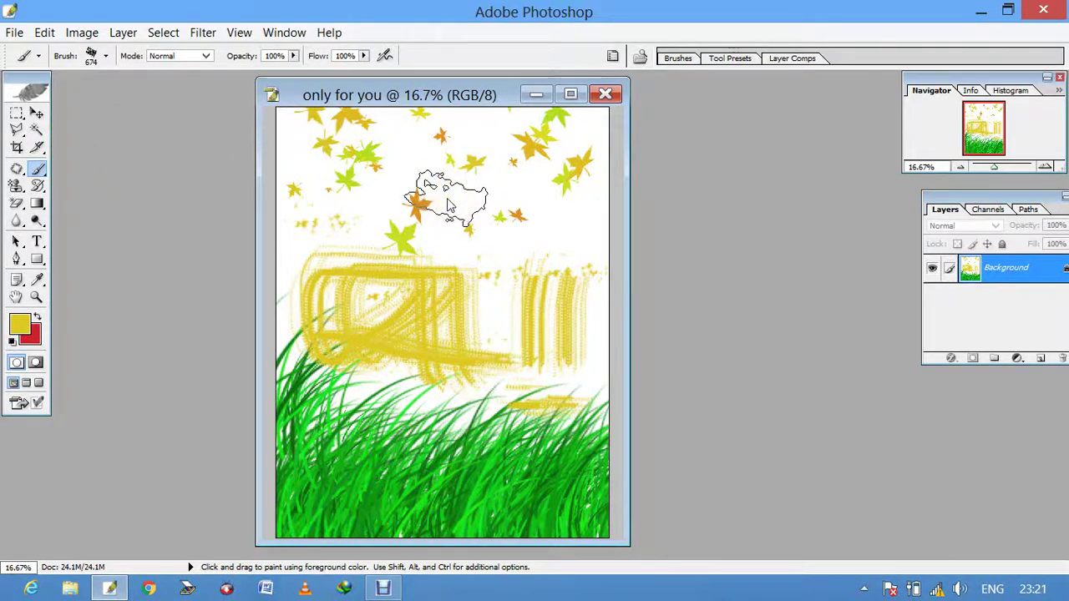
pyautogui.click(43, 177)
pyautogui.rightClick(48, 178)
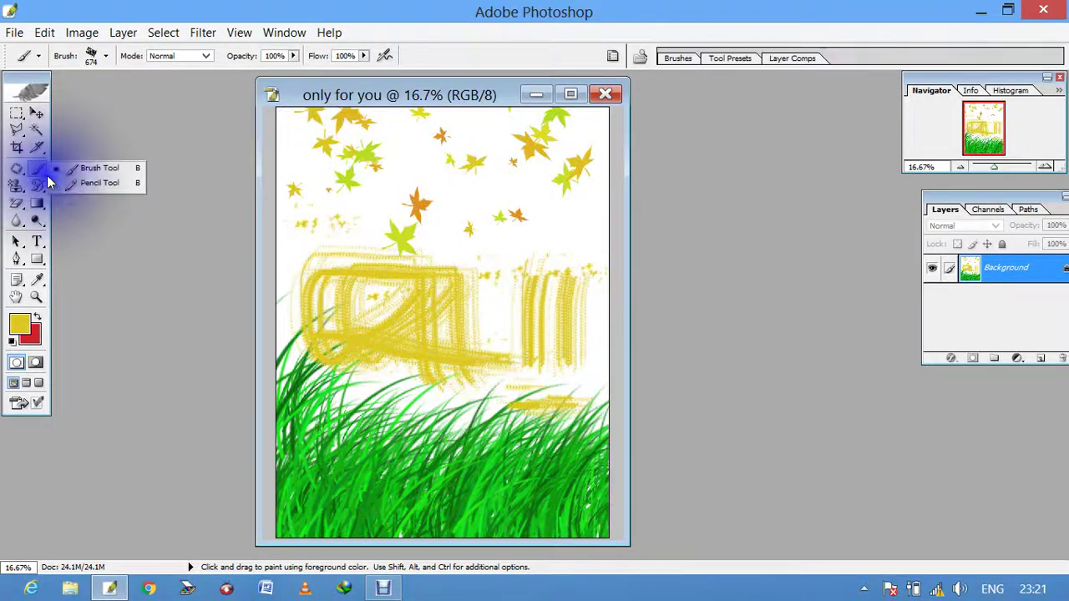
pyautogui.click(84, 182)
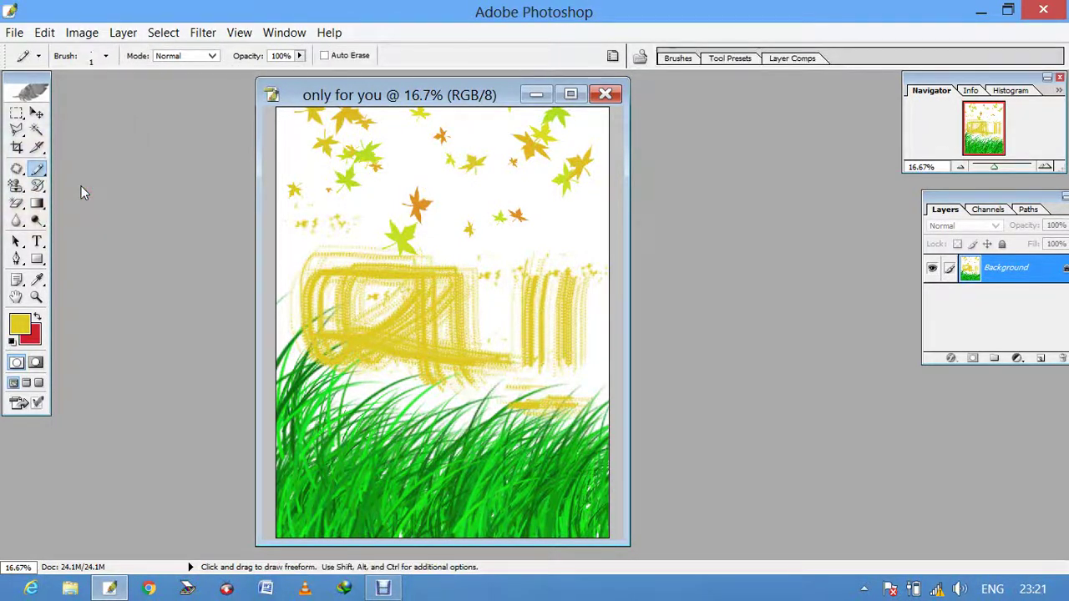
pyautogui.click(107, 56)
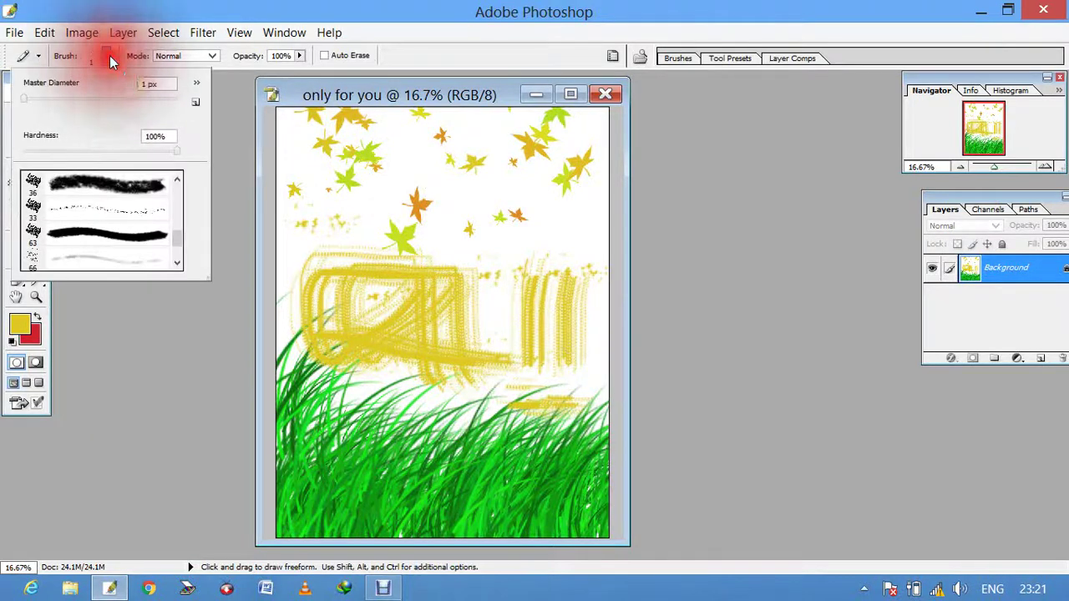
pyautogui.moveTo(178, 230)
pyautogui.mouseDown()
pyautogui.moveTo(175, 196)
pyautogui.moveTo(172, 279)
pyautogui.moveTo(175, 199)
pyautogui.mouseUp()
pyautogui.click(222, 194)
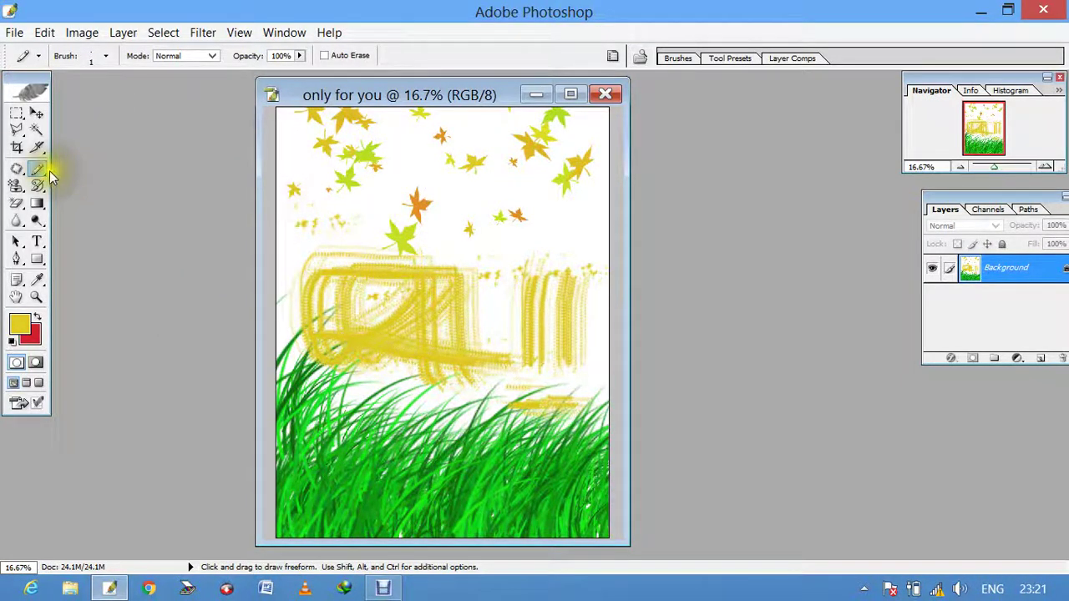
pyautogui.rightClick(43, 172)
pyautogui.click(75, 170)
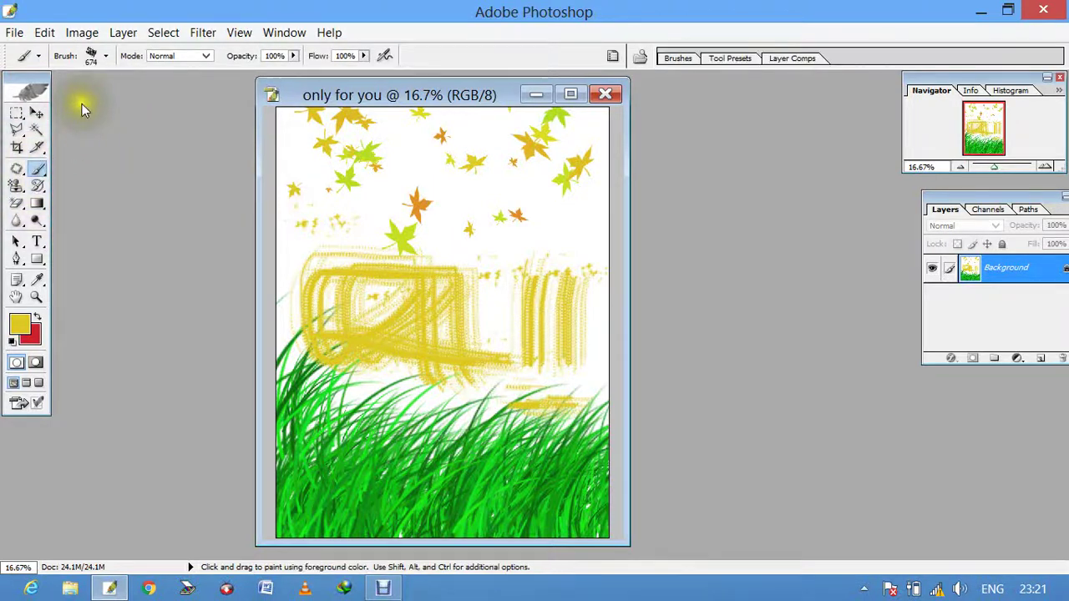
# Step: Load the Drop Shadow Brushes set, replacing the current brush presets
pyautogui.click(106, 56)
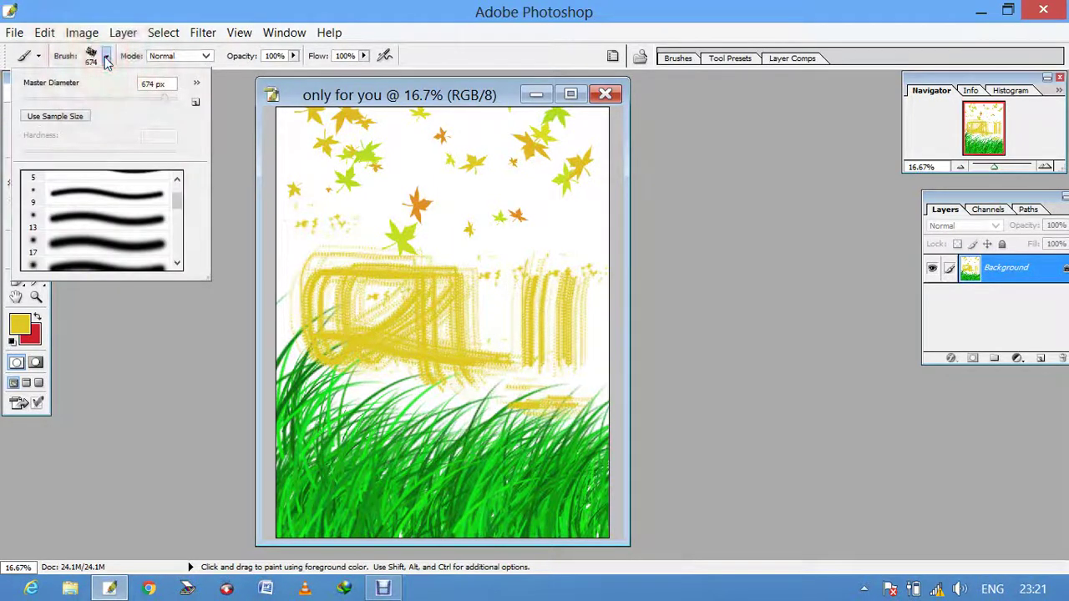
pyautogui.scroll(-2, 172, 199)
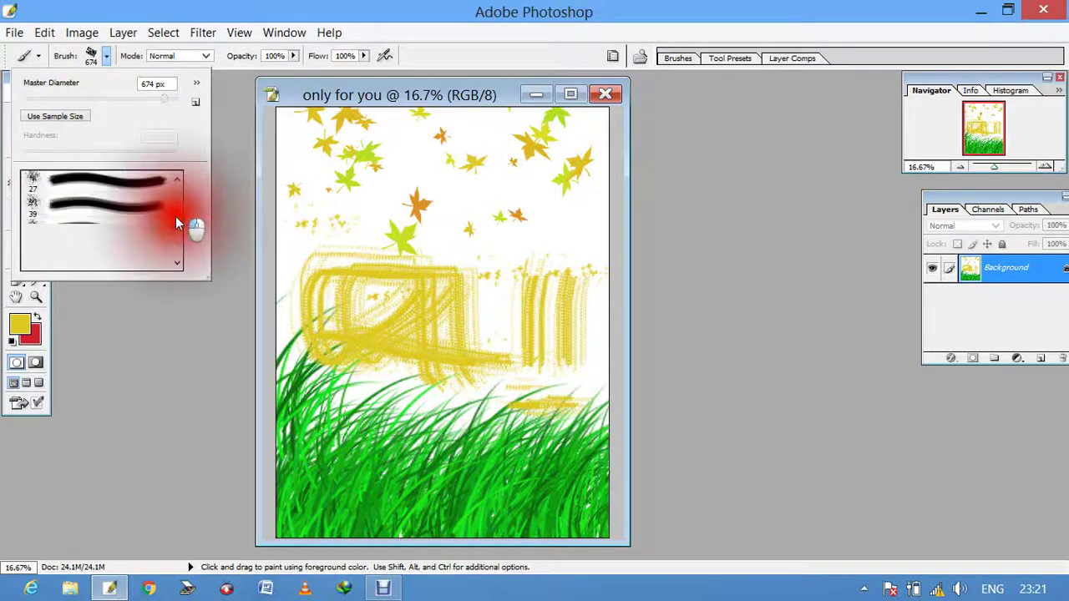
pyautogui.scroll(-3, 159, 206)
pyautogui.scroll(-2, 92, 208)
pyautogui.scroll(-3, 134, 209)
pyautogui.scroll(-3, 178, 217)
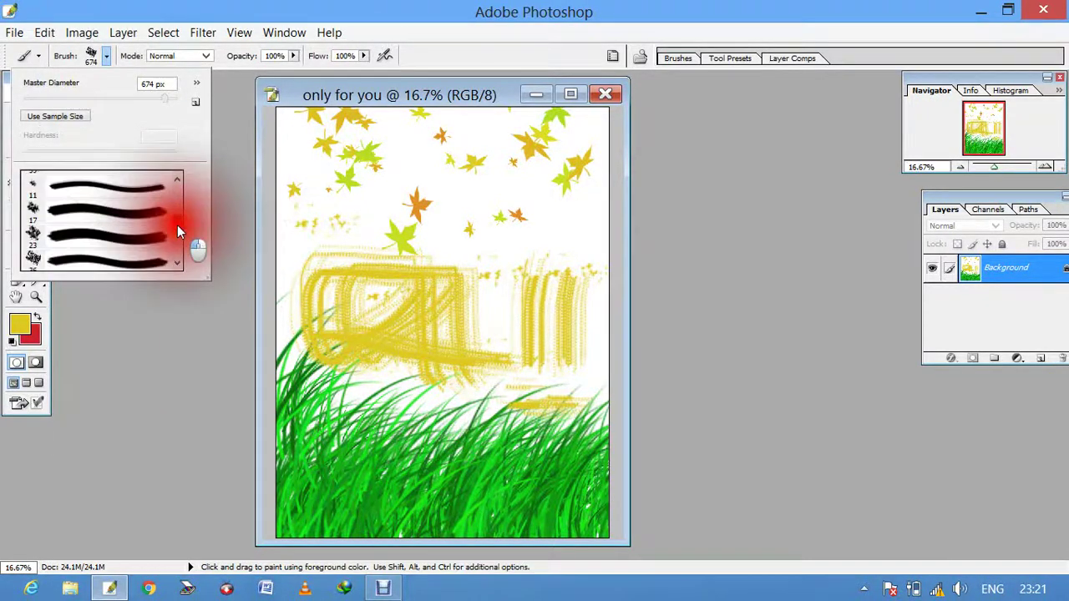
pyautogui.click(197, 87)
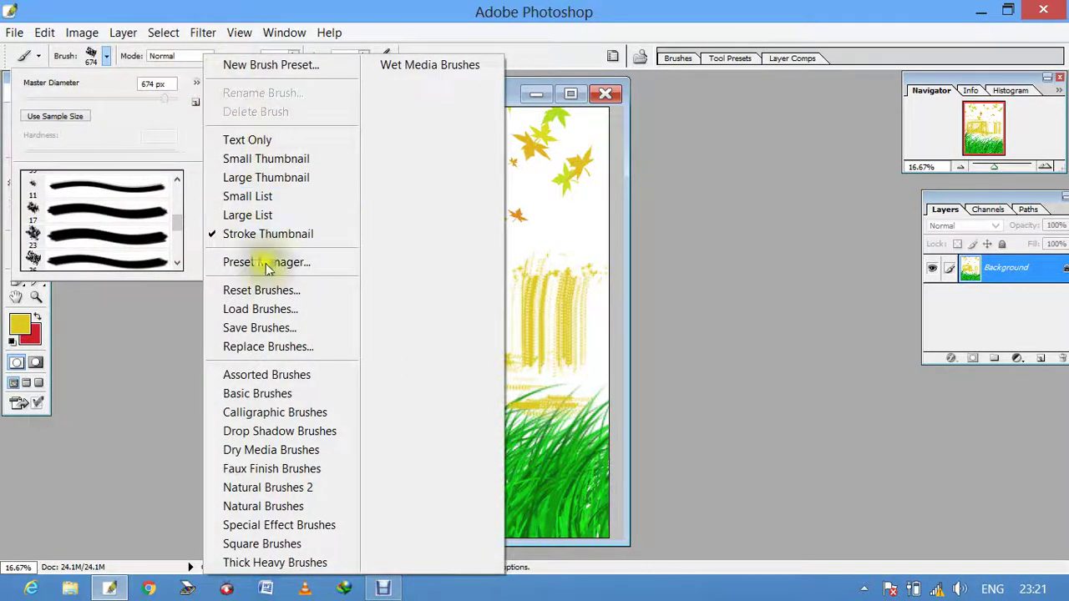
pyautogui.click(264, 430)
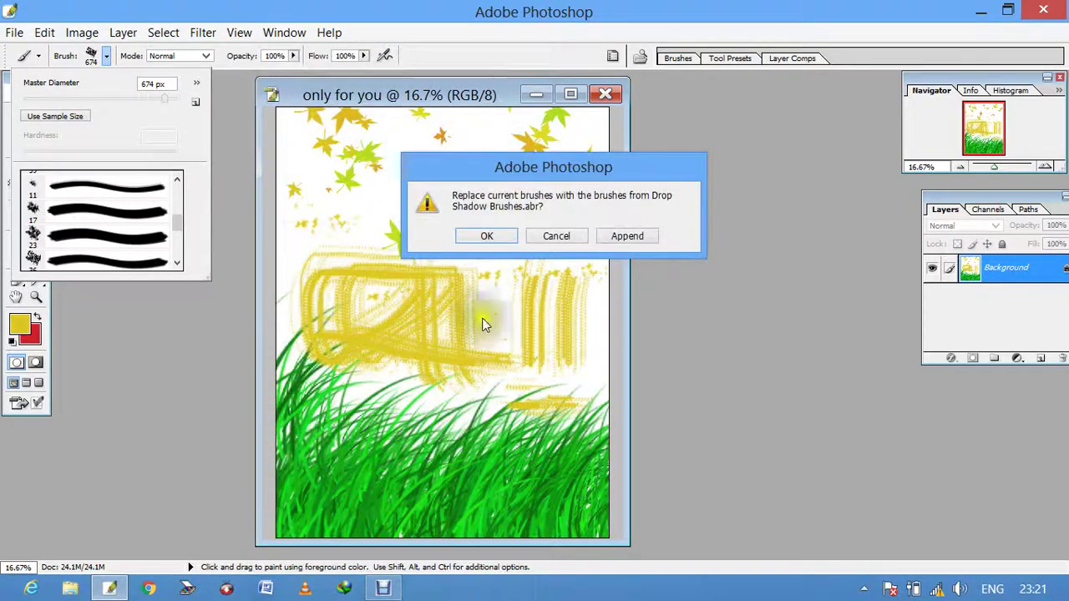
pyautogui.click(487, 236)
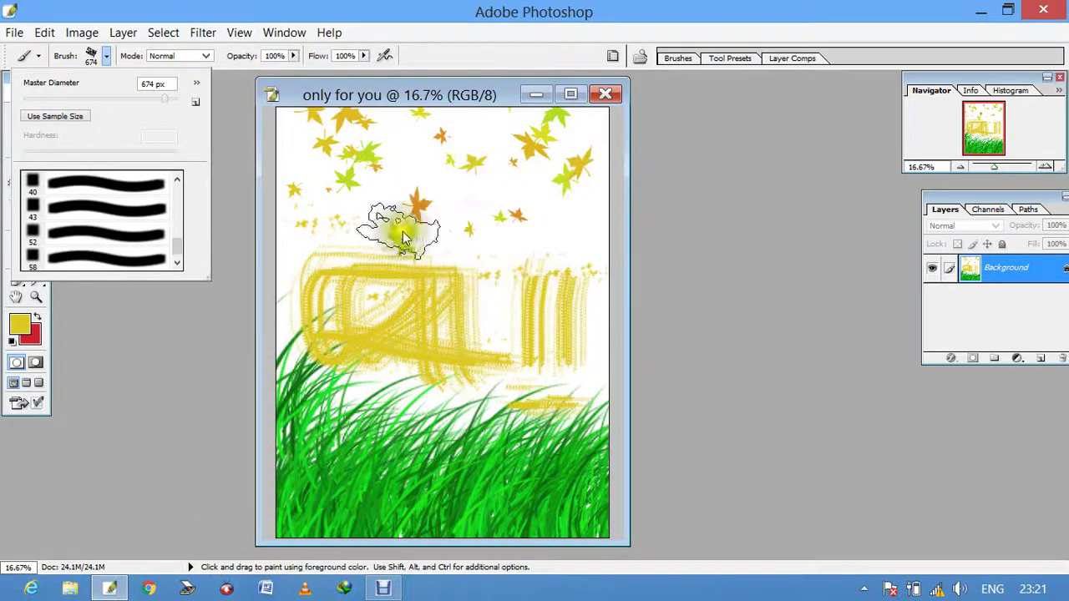
# Step: Scroll back up to the top of the brush preset list
pyautogui.scroll(2, 179, 238)
pyautogui.scroll(2, 173, 209)
pyautogui.scroll(2, 171, 196)
pyautogui.scroll(2, 170, 217)
pyautogui.scroll(2, 170, 231)
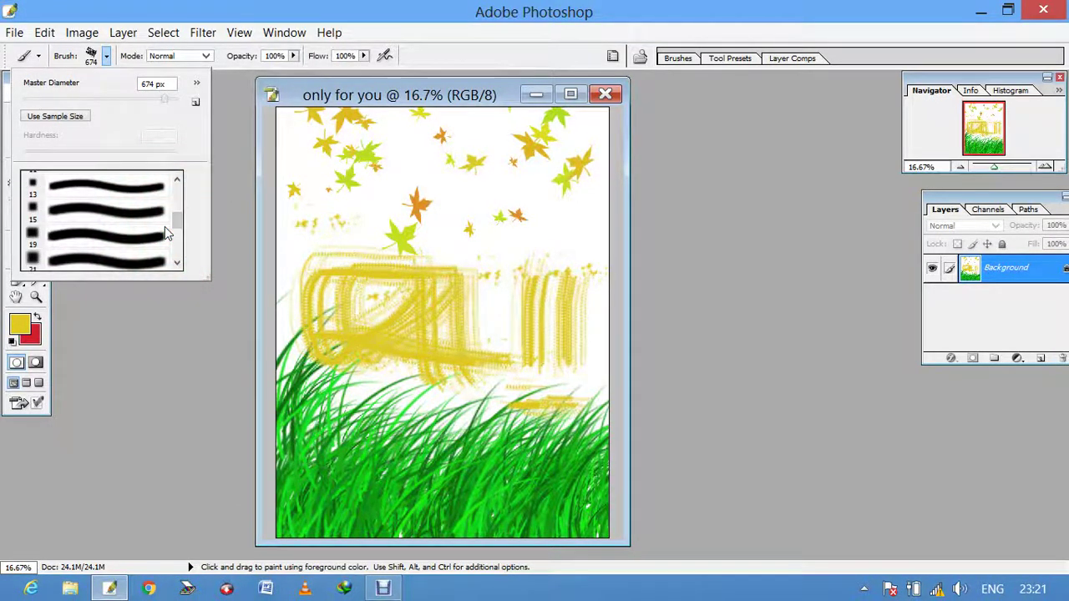
pyautogui.click(197, 84)
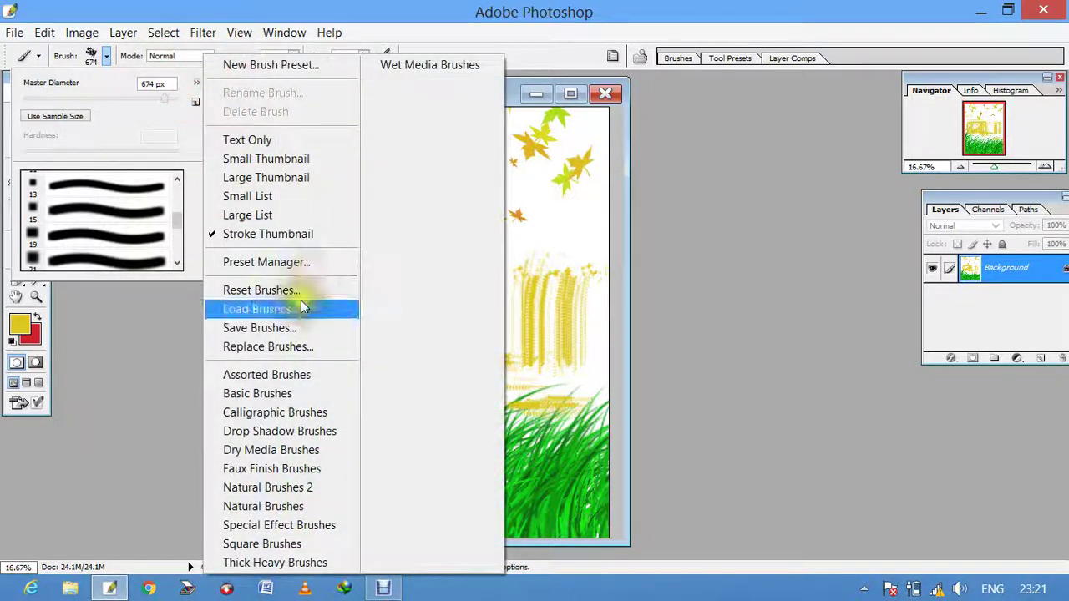
# Step: Load Natural Brushes.abr from the Load Brushes dialog into the brush picker
pyautogui.click(297, 306)
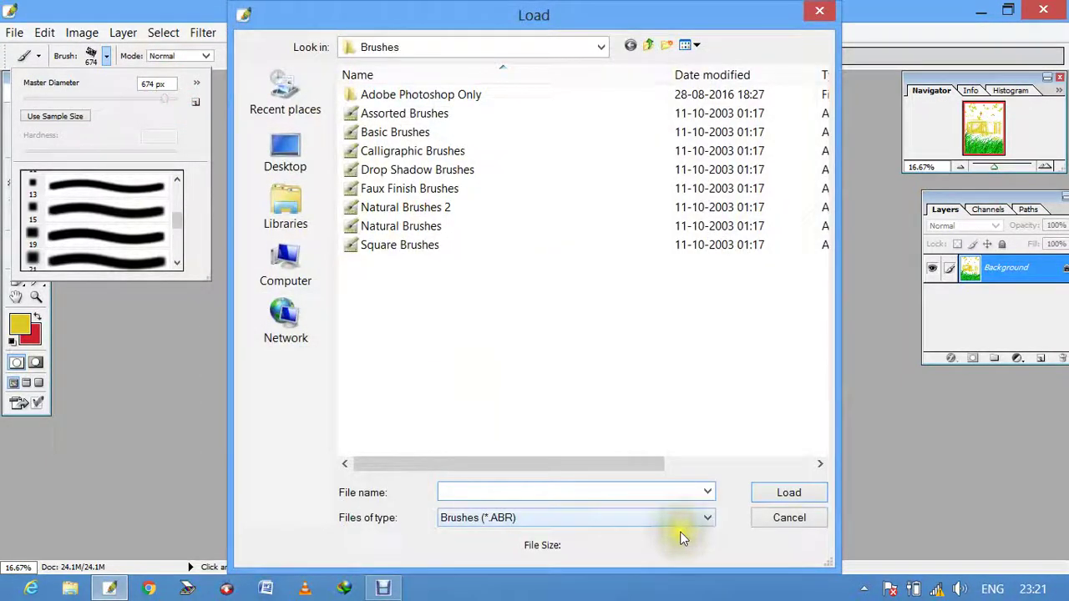
pyautogui.click(463, 225)
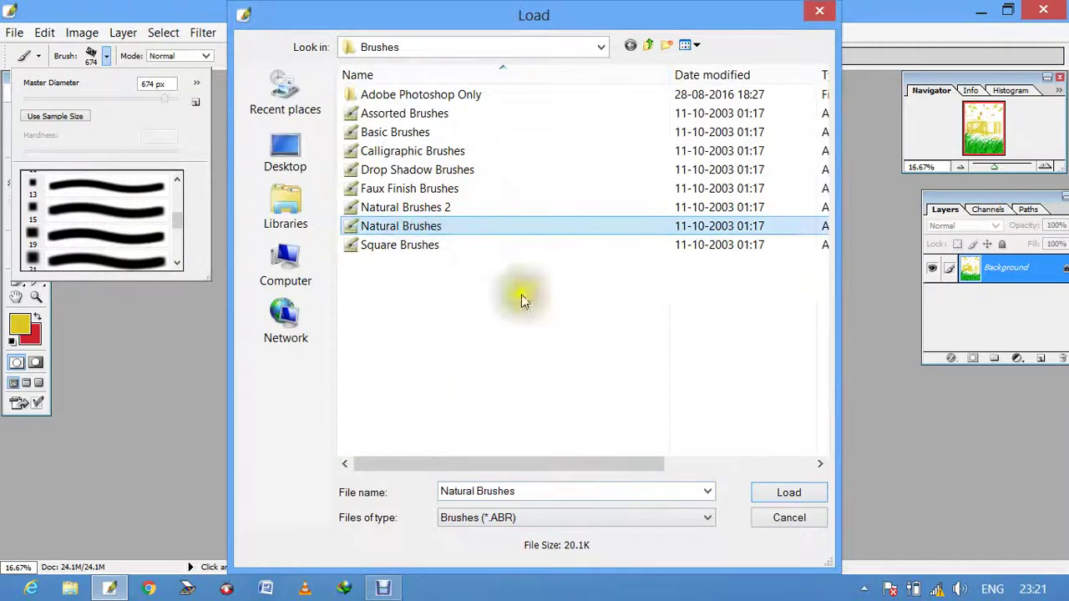
pyautogui.click(789, 493)
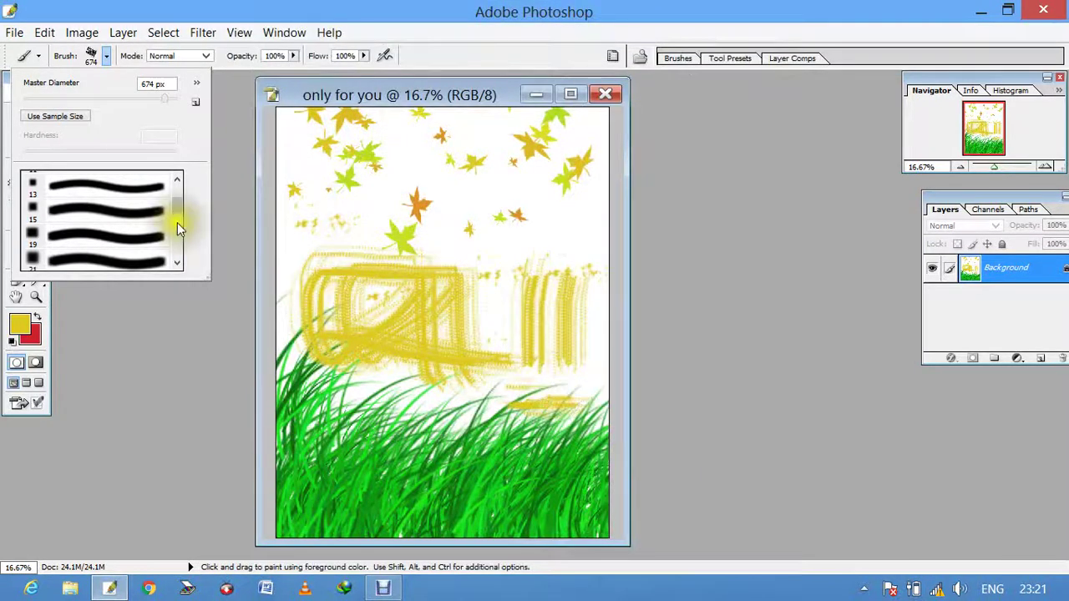
pyautogui.moveTo(179, 207); pyautogui.dragTo(177, 253)
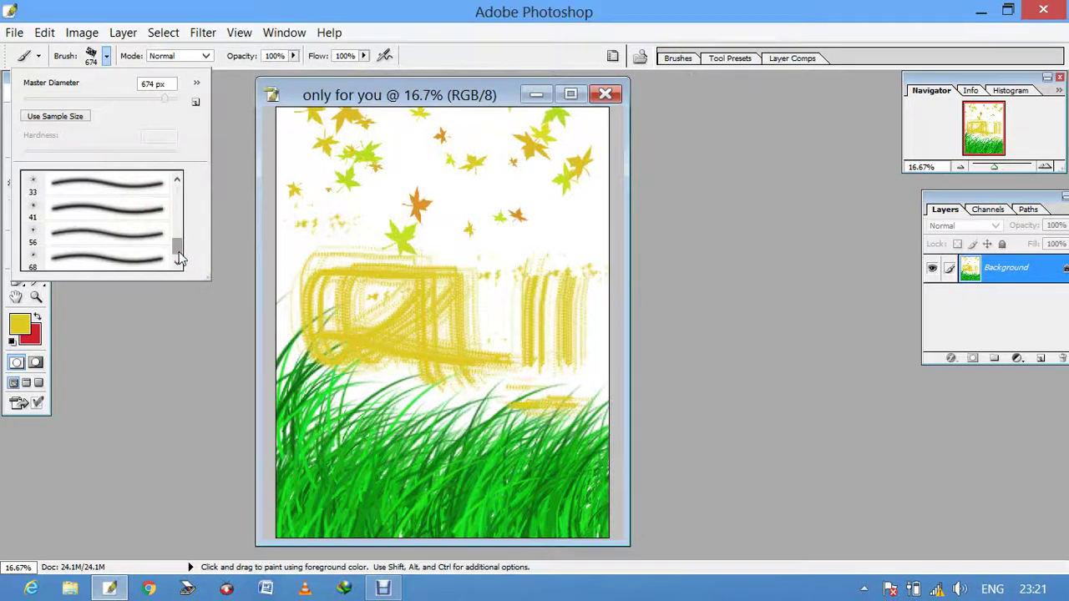
pyautogui.click(196, 82)
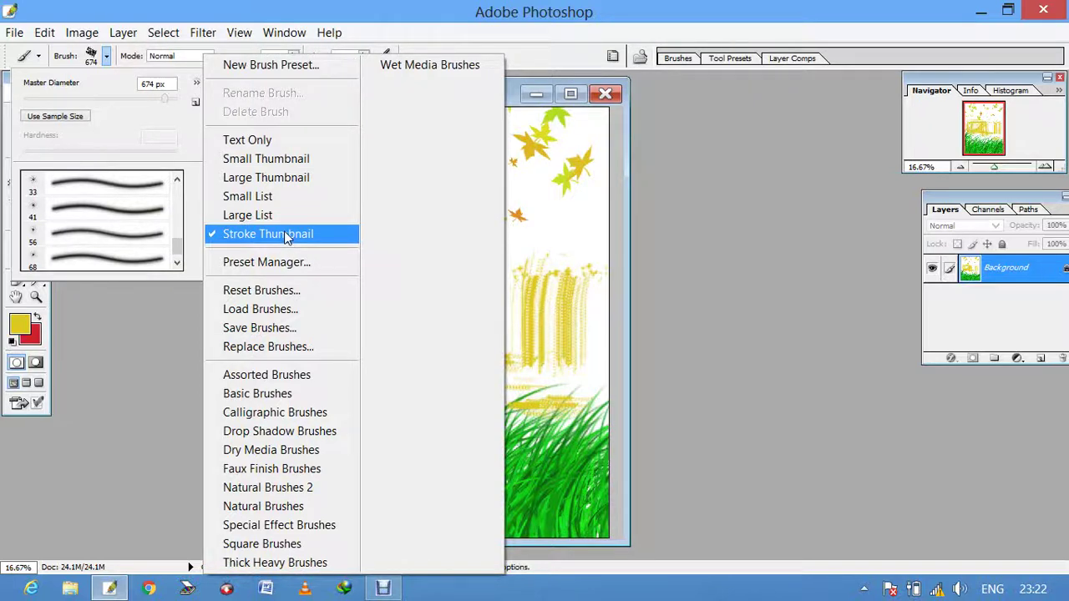
# Step: Save the 674 px pastel brush as presets 'Hard Pastel on Canvas 1' and '2'
pyautogui.click(250, 66)
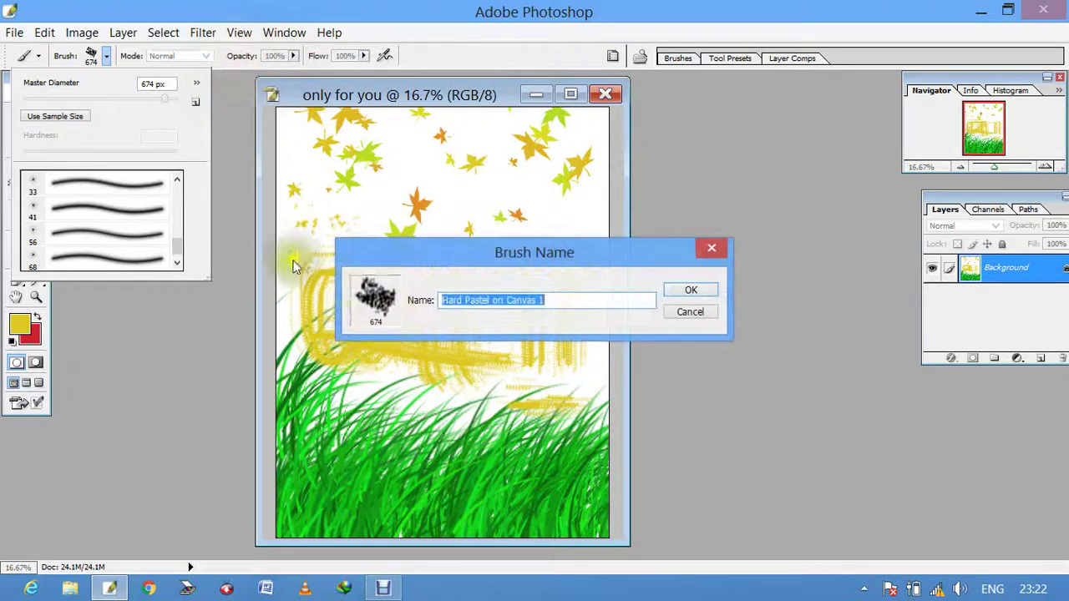
pyautogui.click(692, 288)
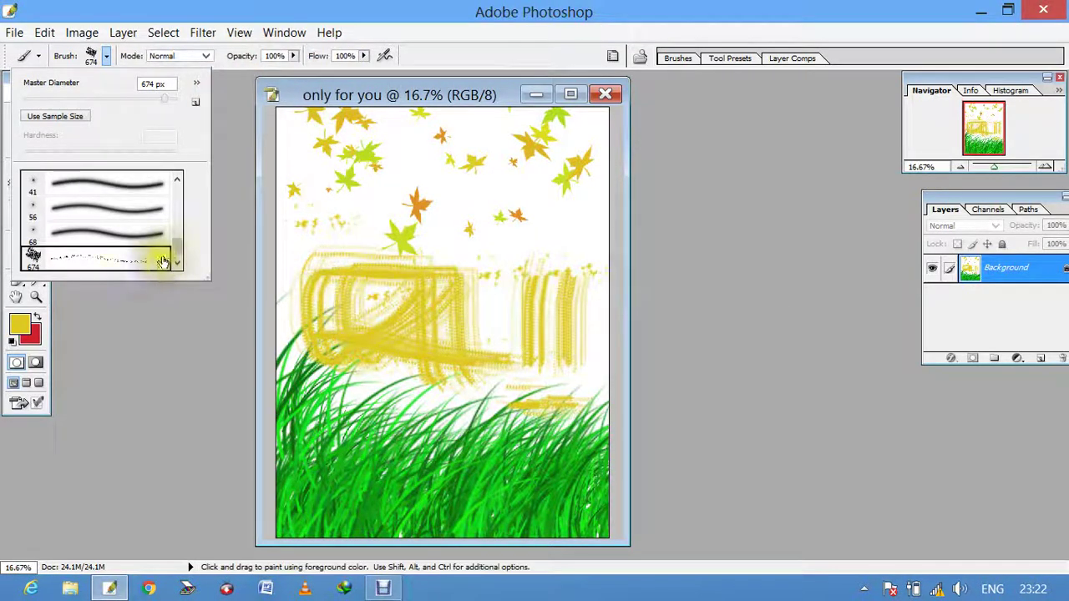
pyautogui.moveTo(179, 258); pyautogui.dragTo(177, 182)
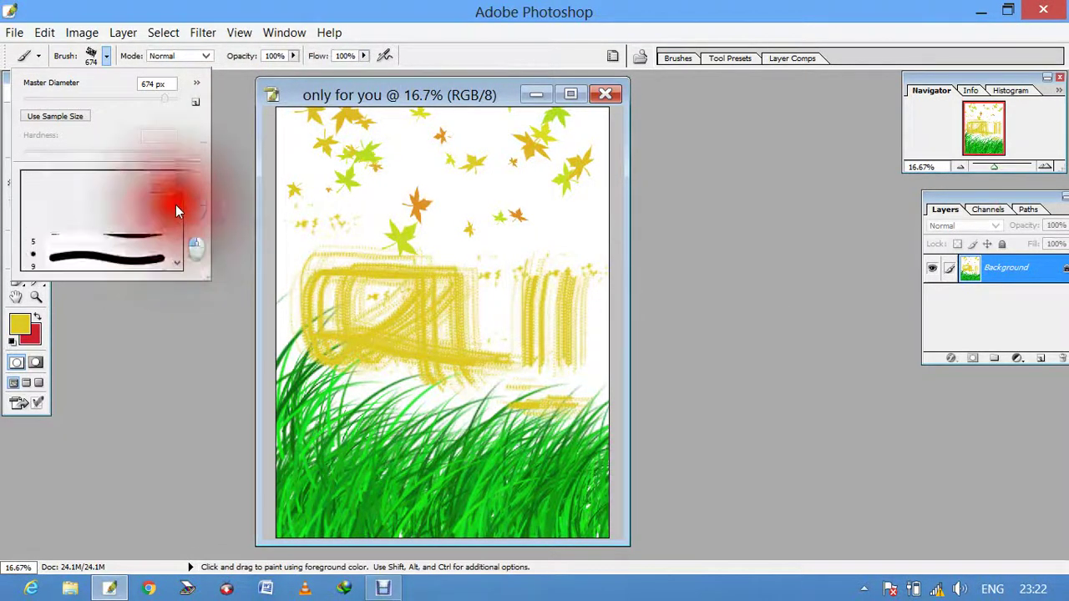
pyautogui.click(196, 101)
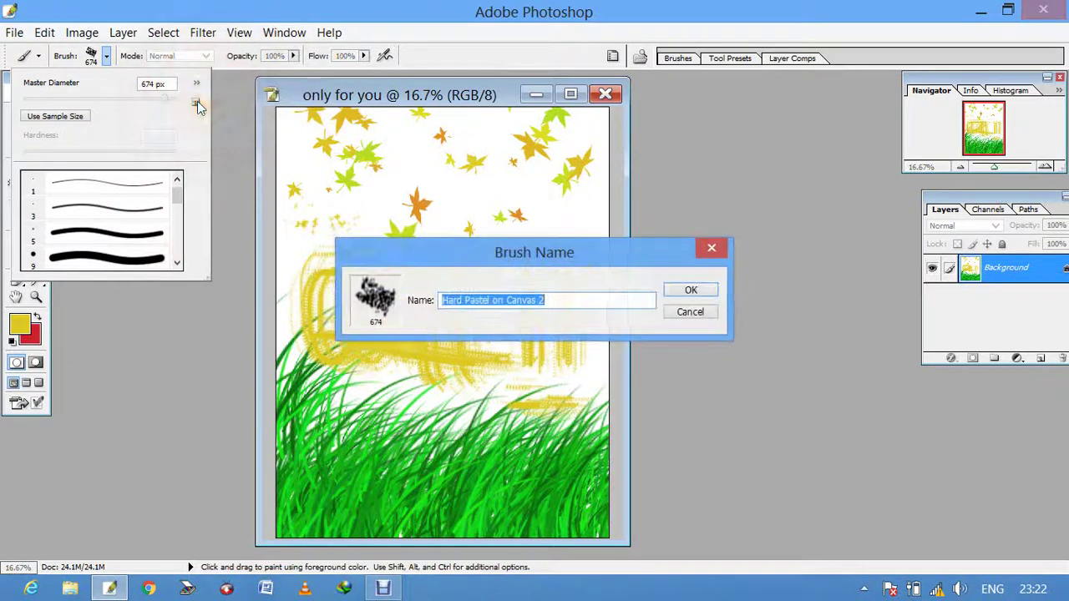
pyautogui.click(686, 289)
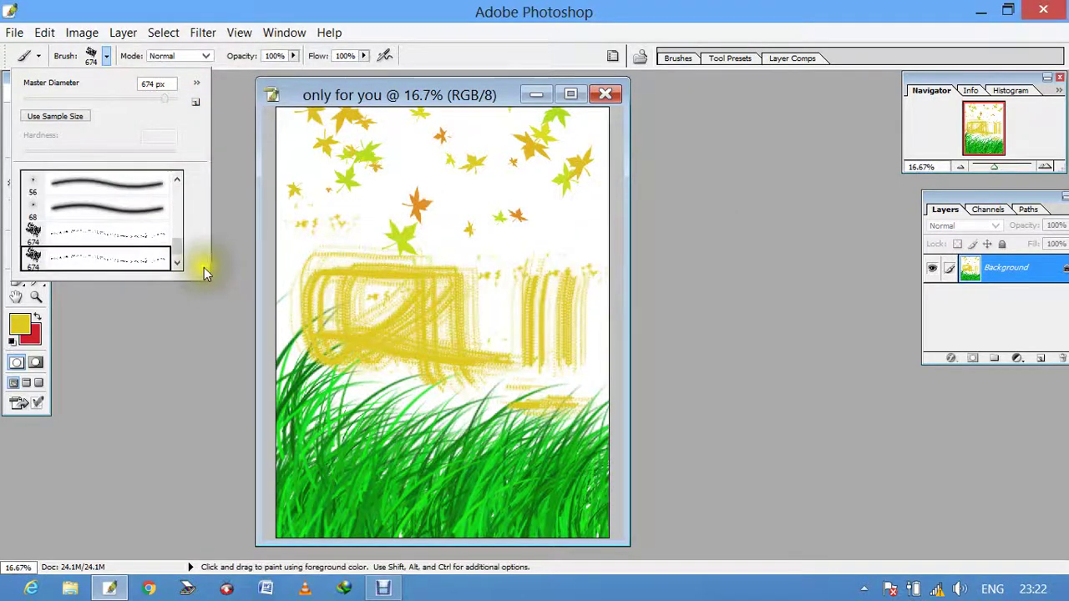
# Step: Keep the blend mode at Normal and resume recording in the Debut recorder
pyautogui.scroll(3, 173, 247)
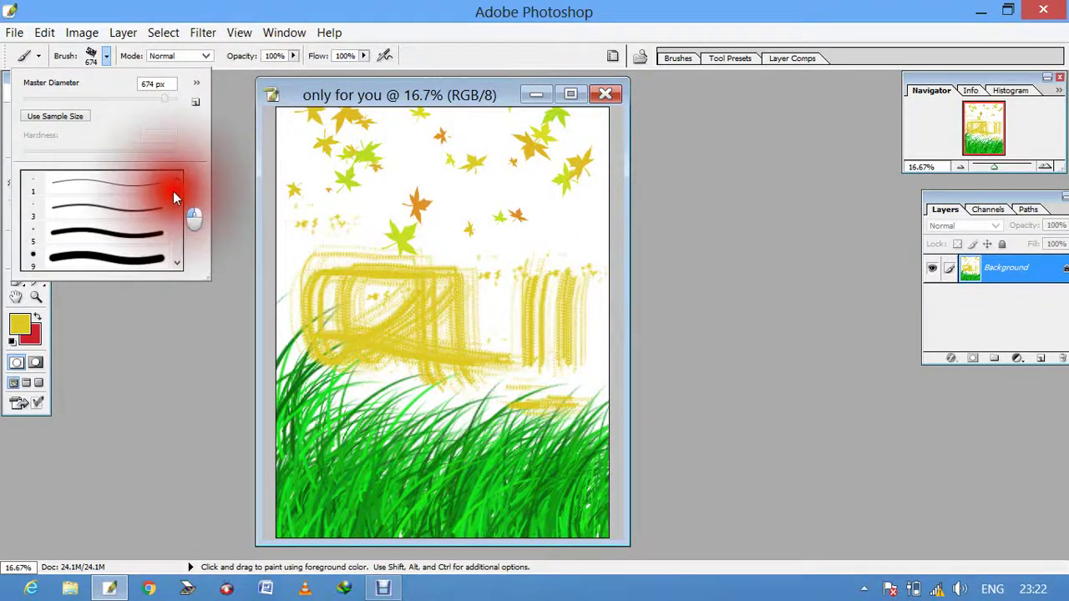
pyautogui.click(200, 58)
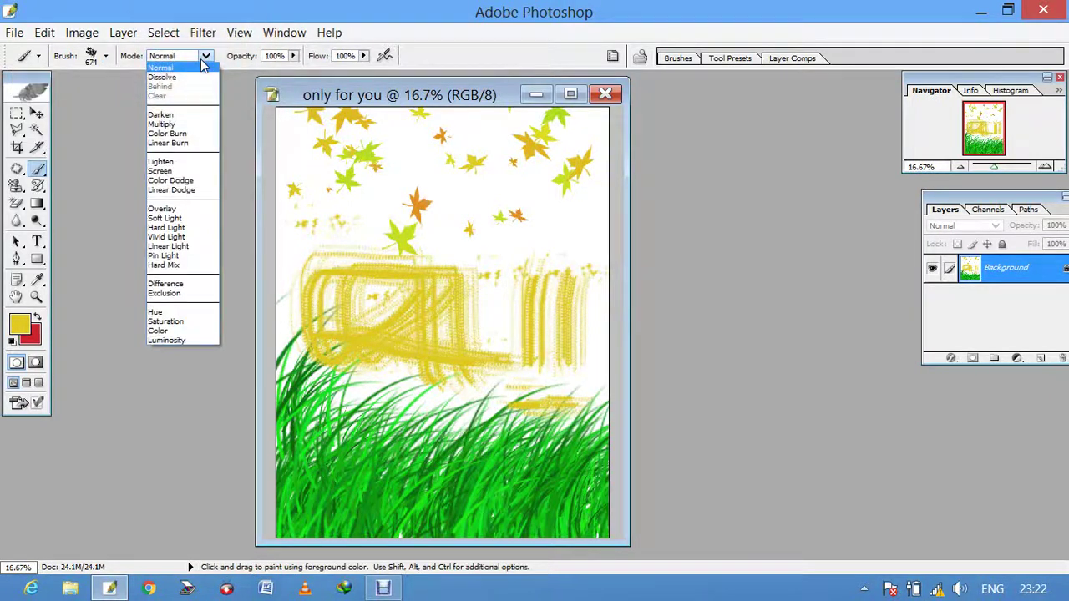
pyautogui.click(201, 58)
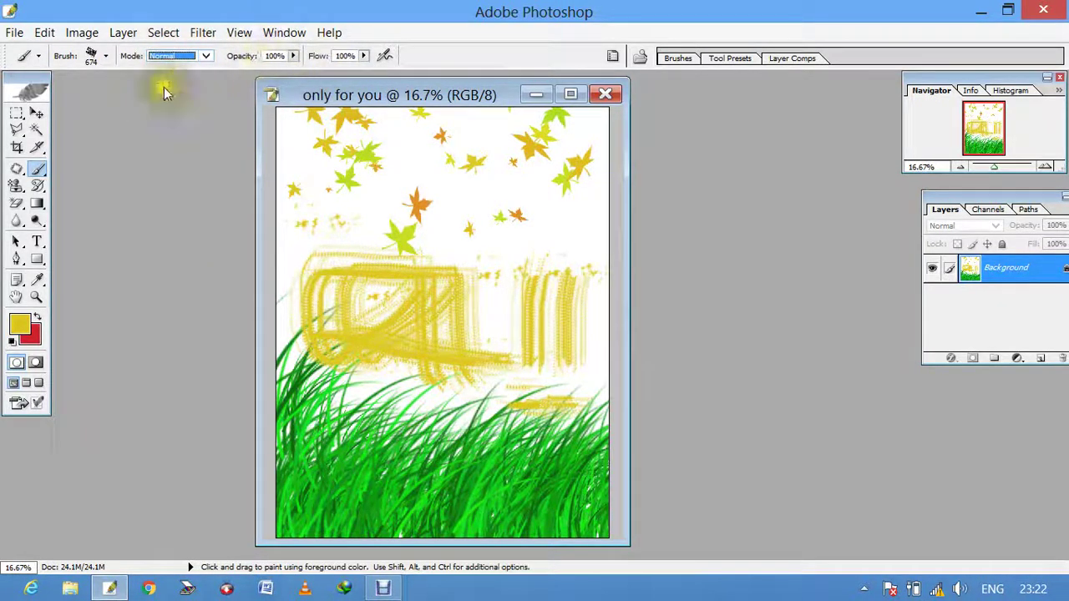
pyautogui.click(107, 58)
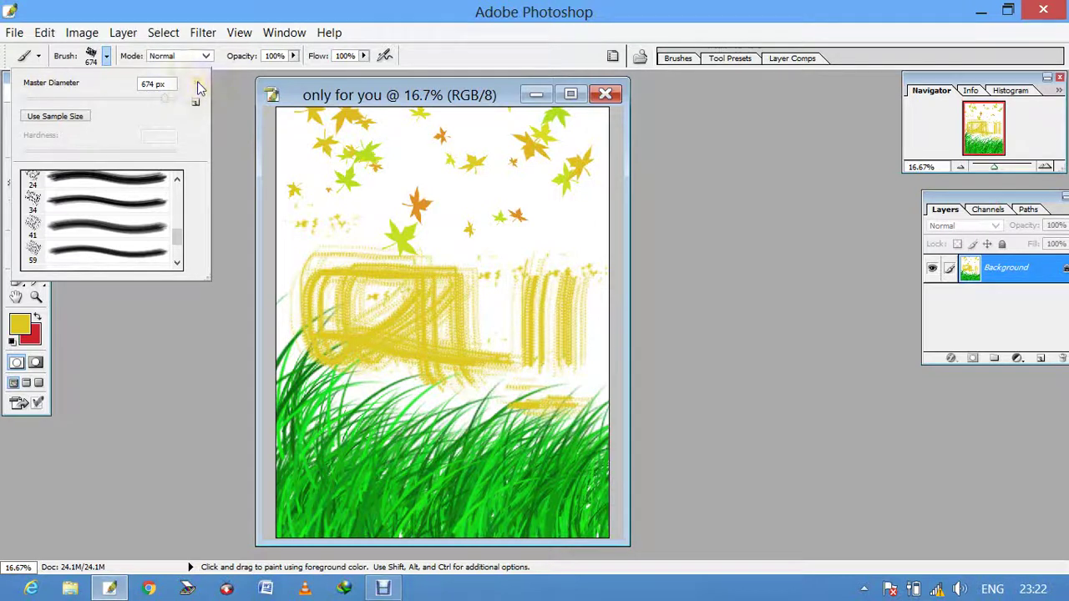
pyautogui.click(383, 589)
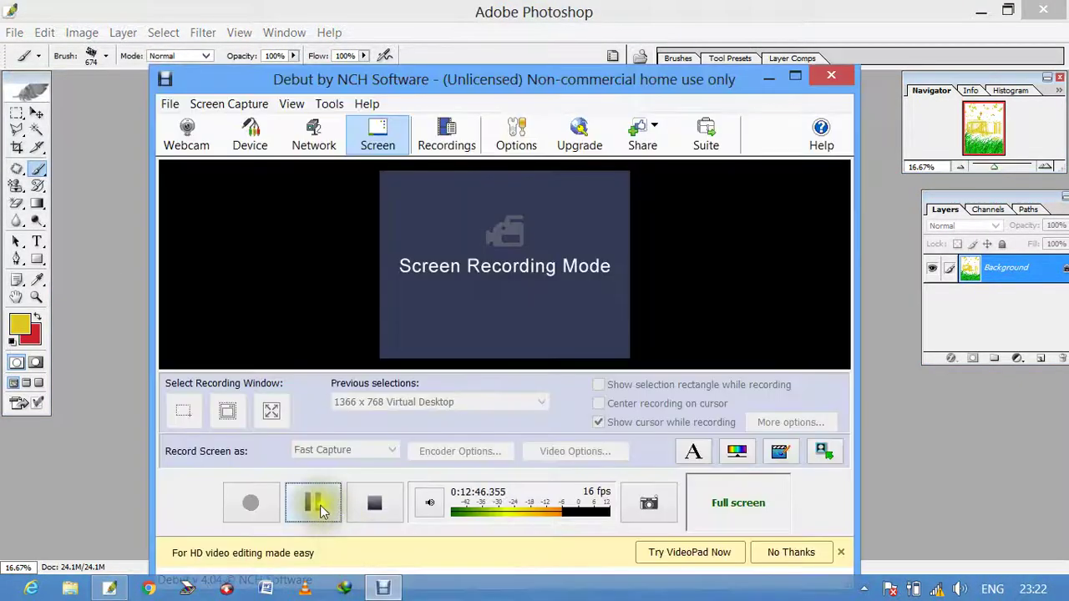
pyautogui.click(320, 505)
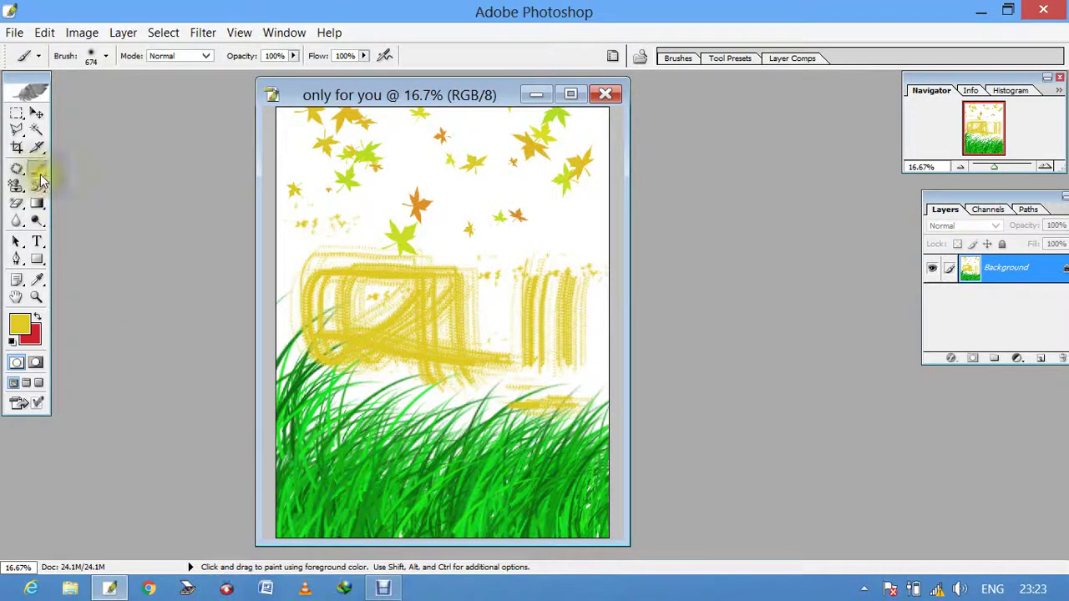
# Step: Load the Calligraphic Brushes set into the brush picker
pyautogui.click(104, 59)
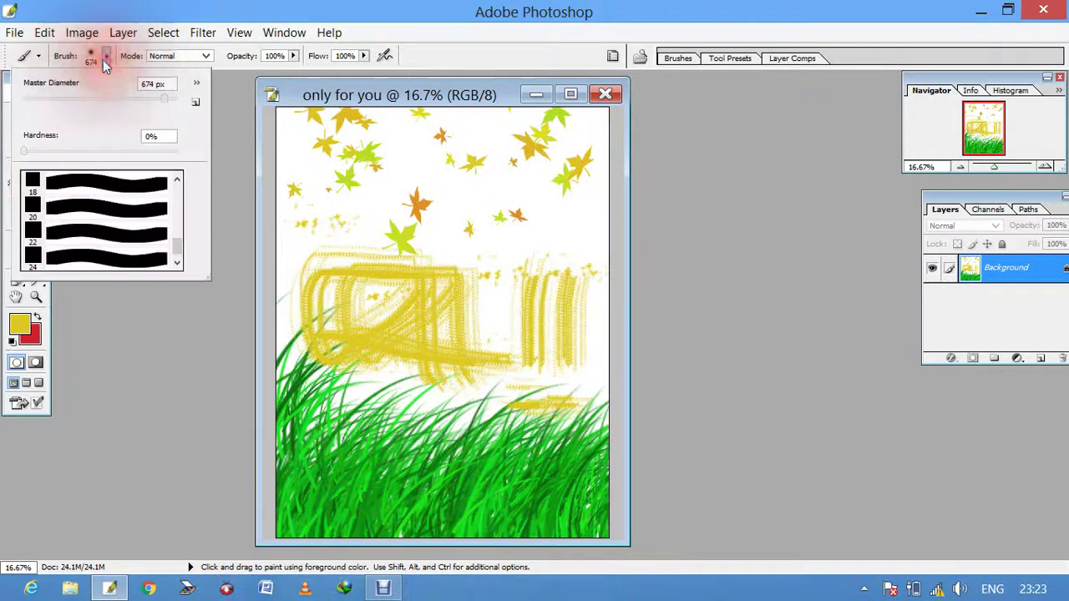
pyautogui.click(198, 80)
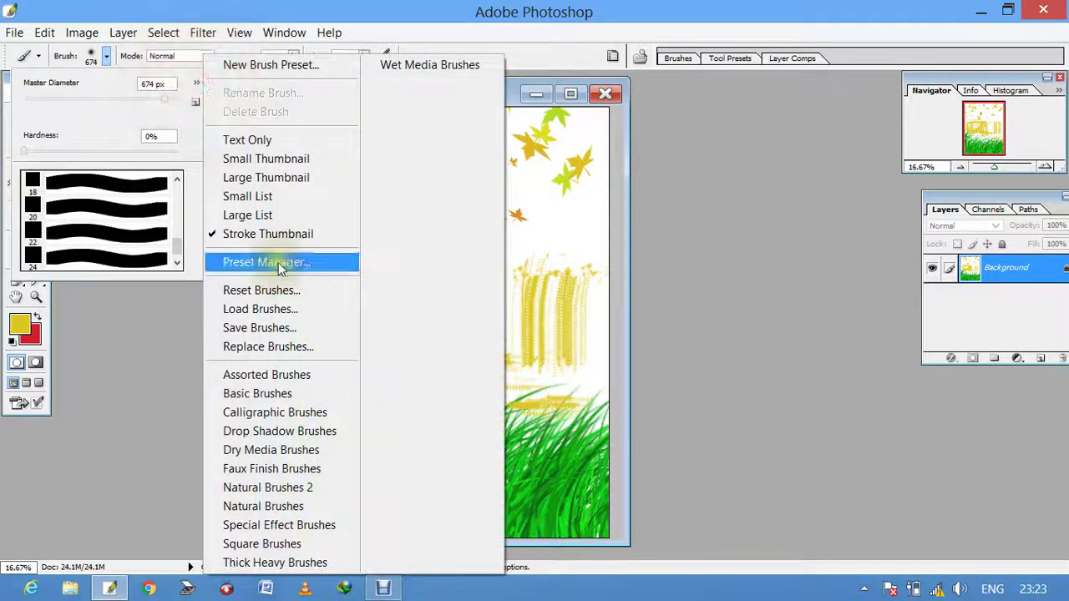
pyautogui.click(238, 346)
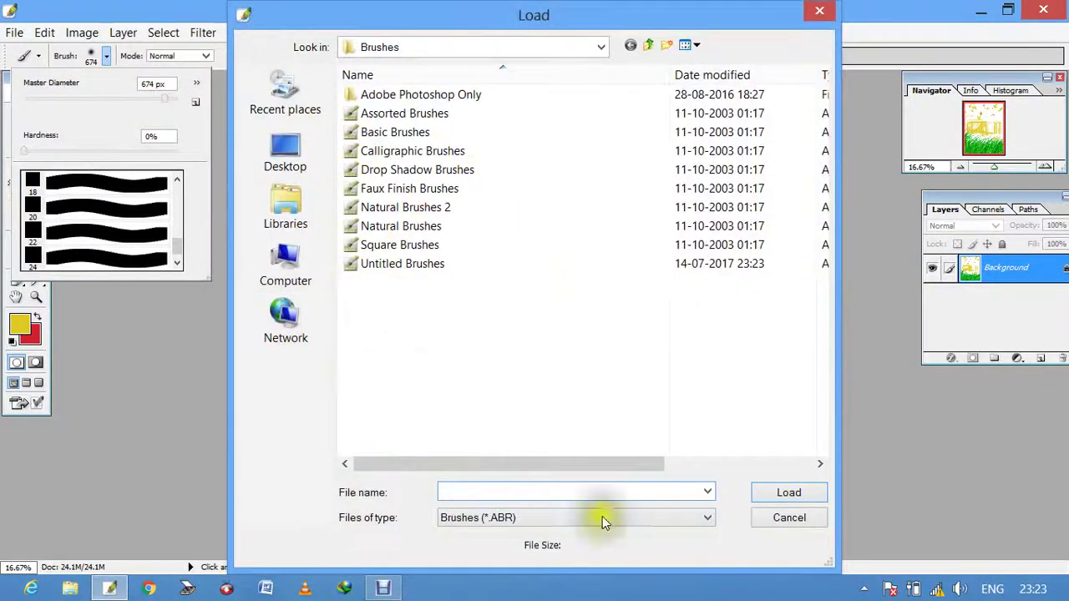
pyautogui.click(646, 151)
pyautogui.click(793, 493)
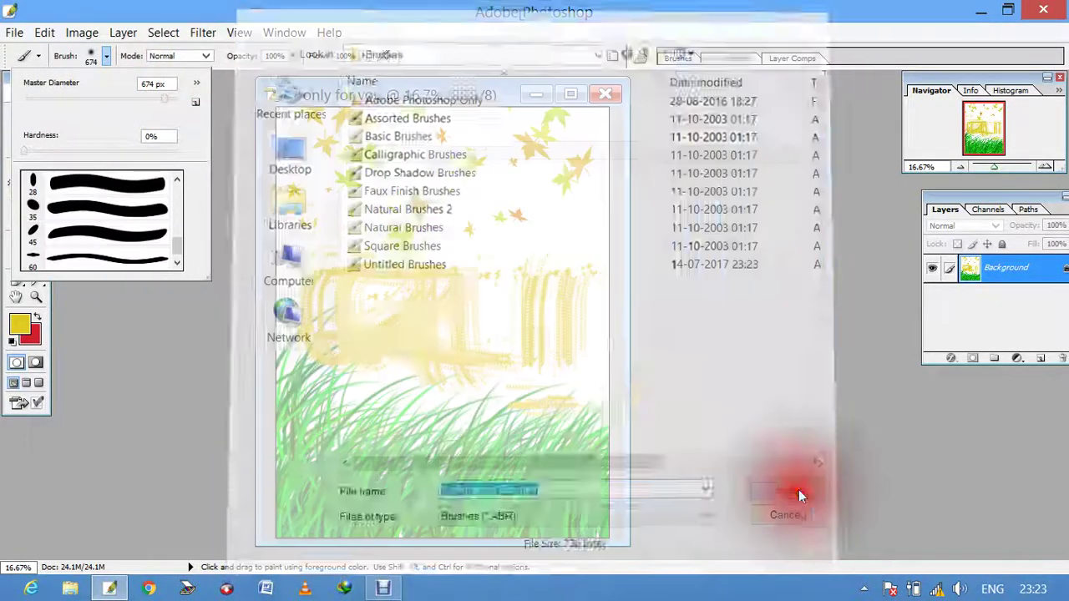
pyautogui.moveTo(178, 242); pyautogui.dragTo(174, 255)
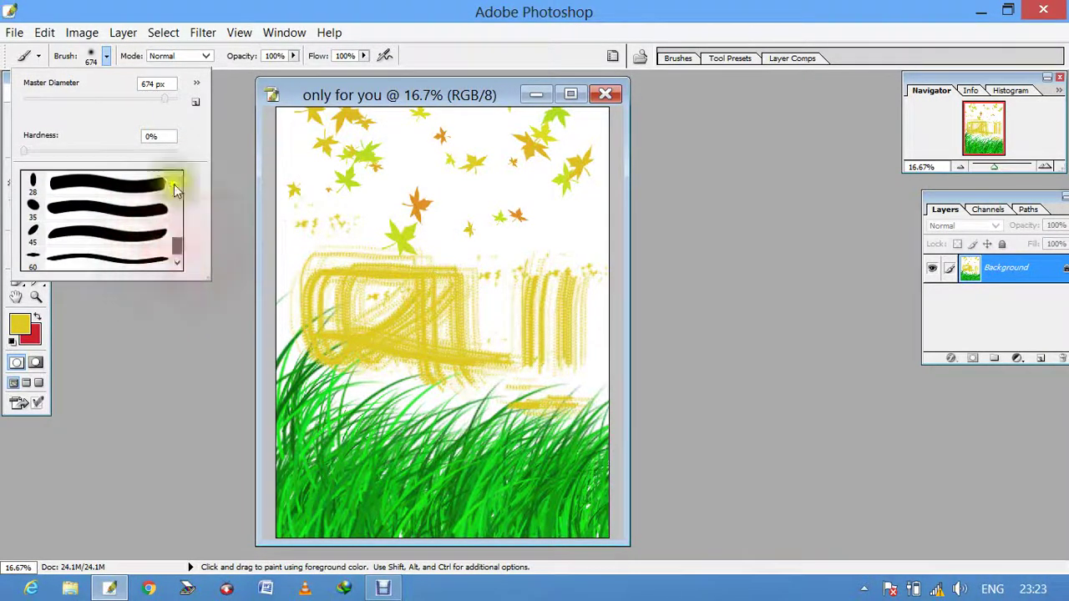
# Step: Reset the brush list to the default brushes
pyautogui.click(196, 82)
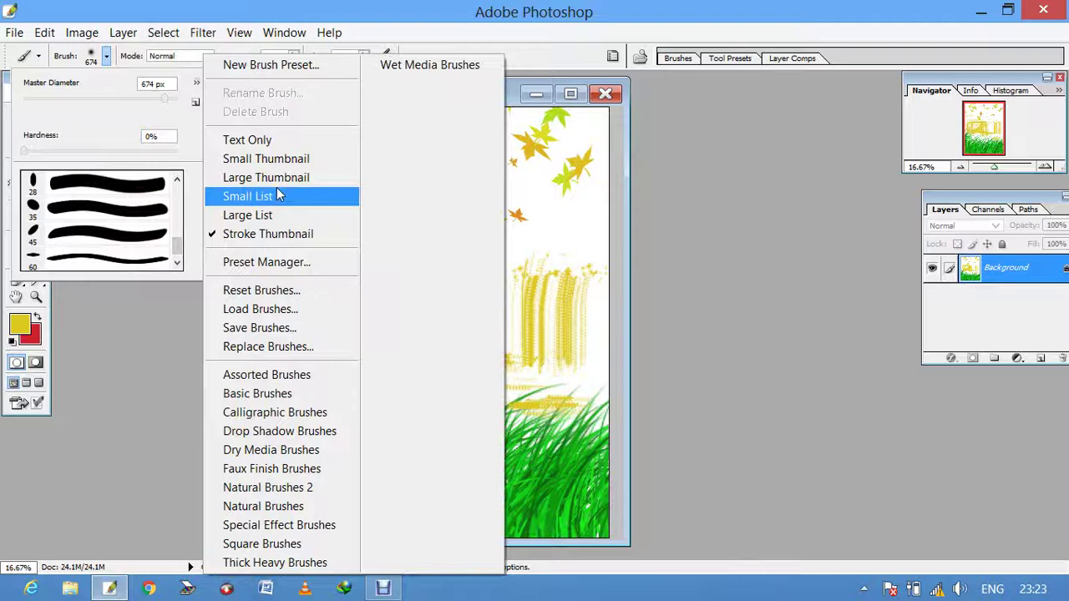
pyautogui.press('Down')
pyautogui.press('Down')
pyautogui.press('Down')
pyautogui.press('Down')
pyautogui.press('Down')
pyautogui.press('Up')
pyautogui.press('Up')
pyautogui.press('Up')
pyautogui.press('Up')
pyautogui.press('Up')
pyautogui.press('Up')
pyautogui.press('Down')
pyautogui.press('Down')
pyautogui.press('Down')
pyautogui.press('Down')
pyautogui.press('Down')
pyautogui.press('Down')
pyautogui.press('Down')
pyautogui.press('Up')
pyautogui.press('Up')
pyautogui.press('Up')
pyautogui.press('Up')
pyautogui.press('Up')
pyautogui.press('Down')
pyautogui.press('Down')
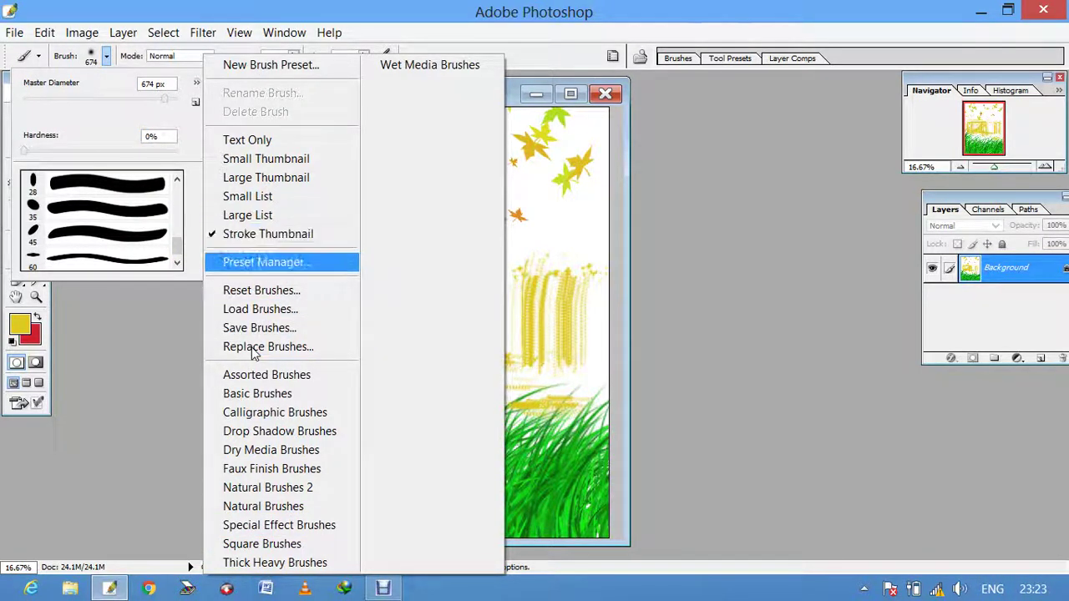
pyautogui.press('Down')
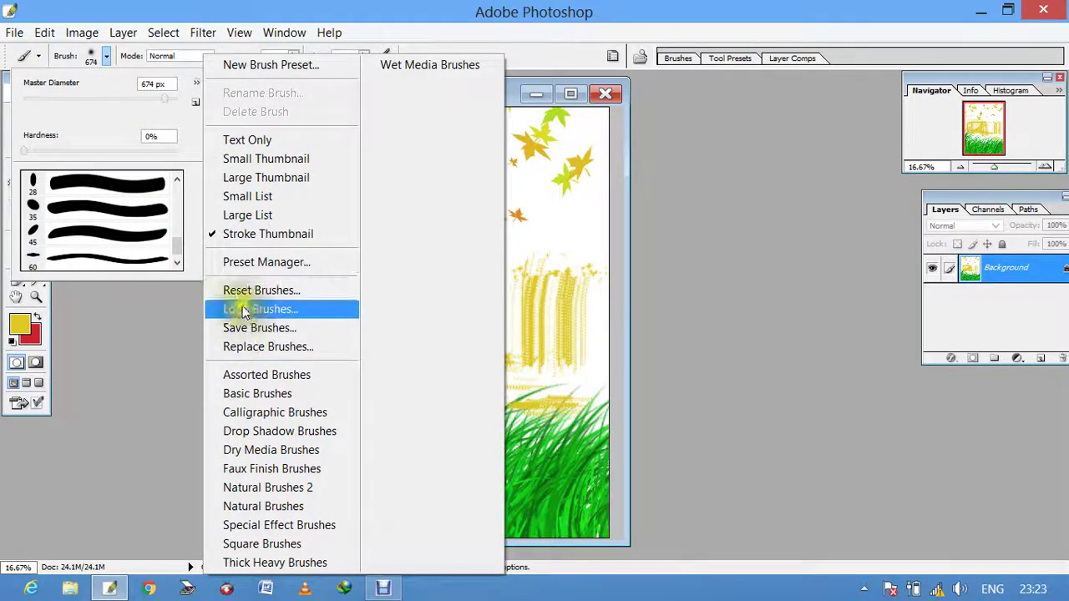
pyautogui.click(243, 292)
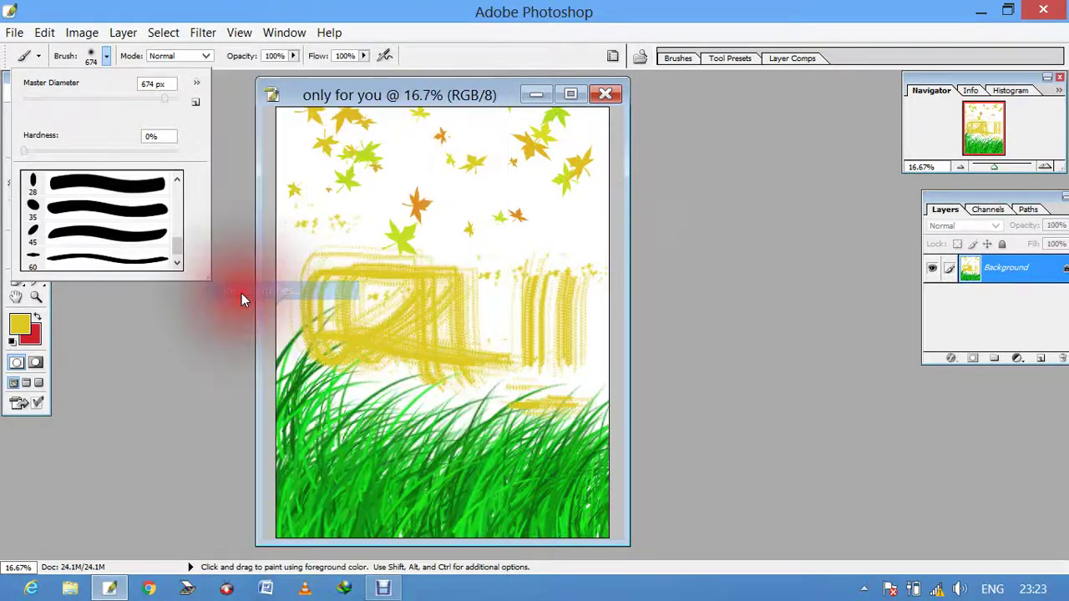
pyautogui.click(478, 242)
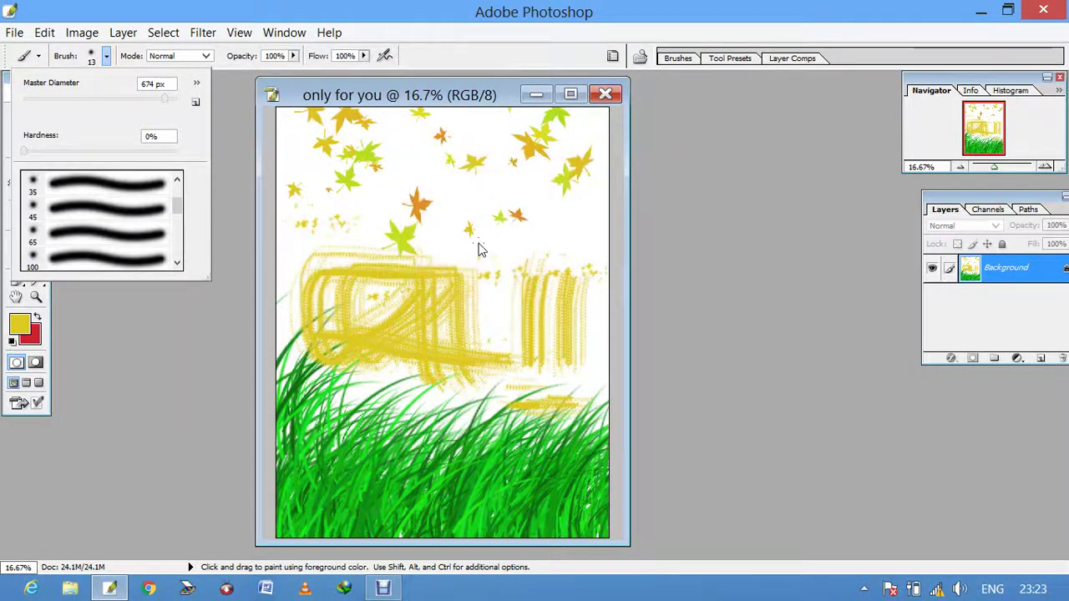
# Step: Scroll through the default brush list, then close the picker without loading another set
pyautogui.scroll(2, 182, 205)
pyautogui.scroll(-3, 182, 204)
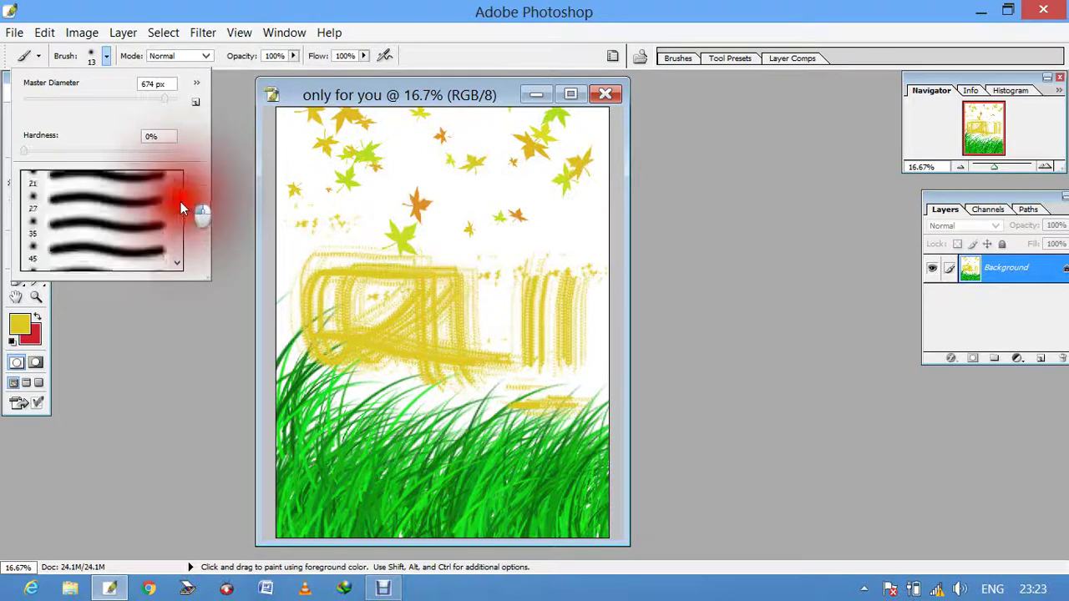
pyautogui.scroll(-3, 182, 209)
pyautogui.scroll(-3, 179, 226)
pyautogui.scroll(-3, 177, 238)
pyautogui.scroll(-3, 172, 231)
pyautogui.scroll(-3, 172, 227)
pyautogui.scroll(-3, 172, 226)
pyautogui.scroll(-3, 174, 243)
pyautogui.scroll(3, 175, 251)
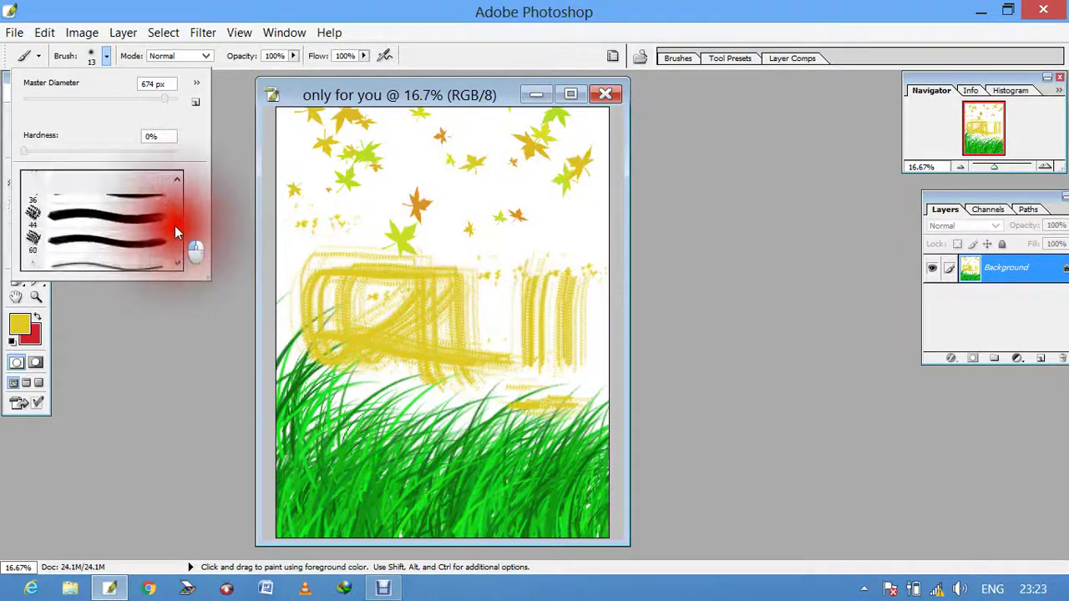
pyautogui.scroll(3, 173, 217)
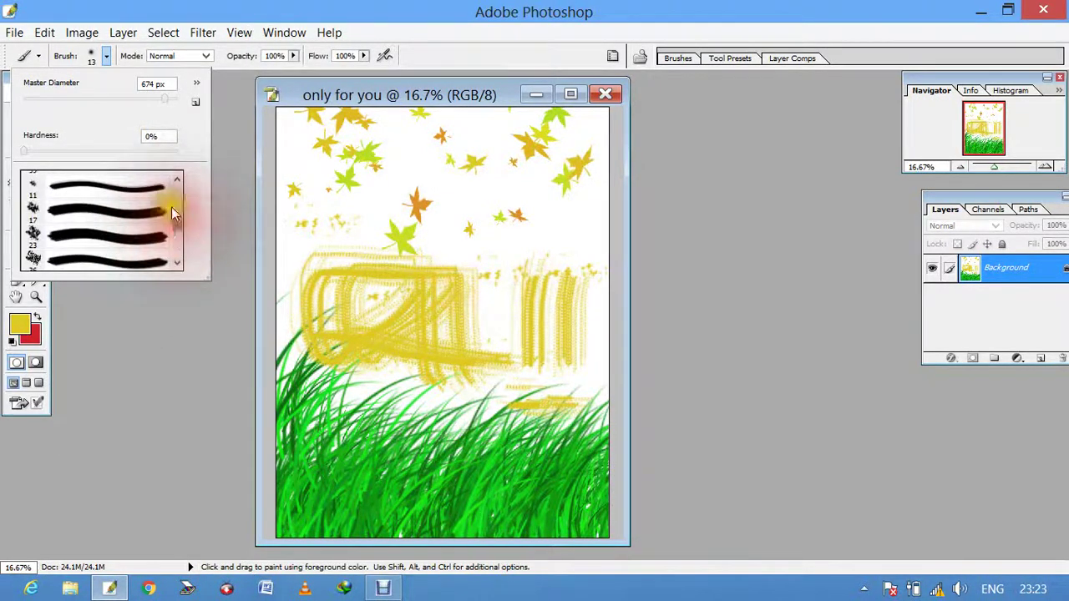
pyautogui.click(197, 84)
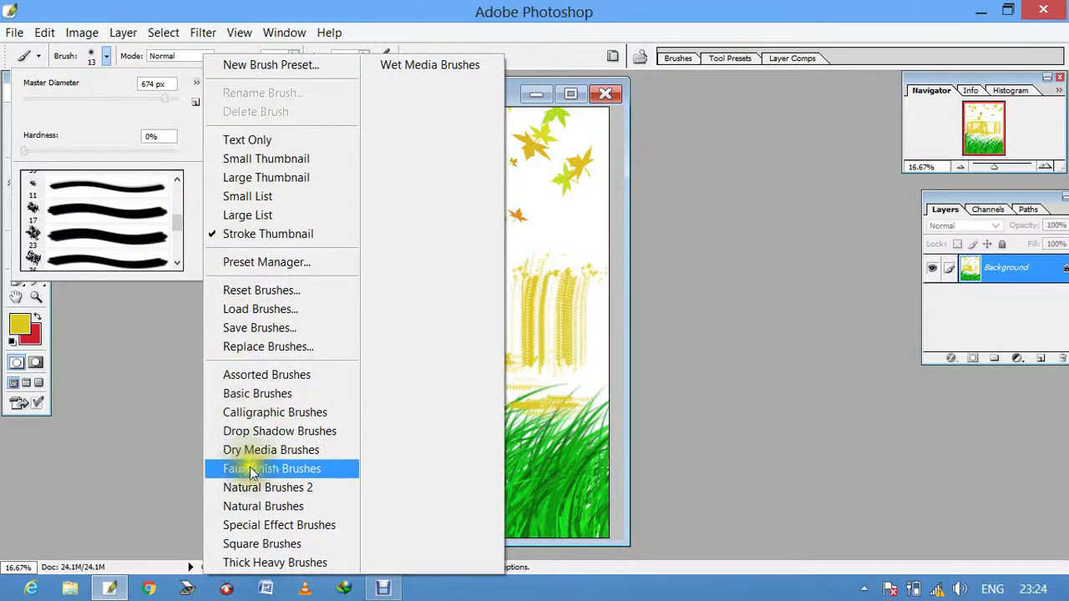
pyautogui.click(134, 351)
pyautogui.click(188, 119)
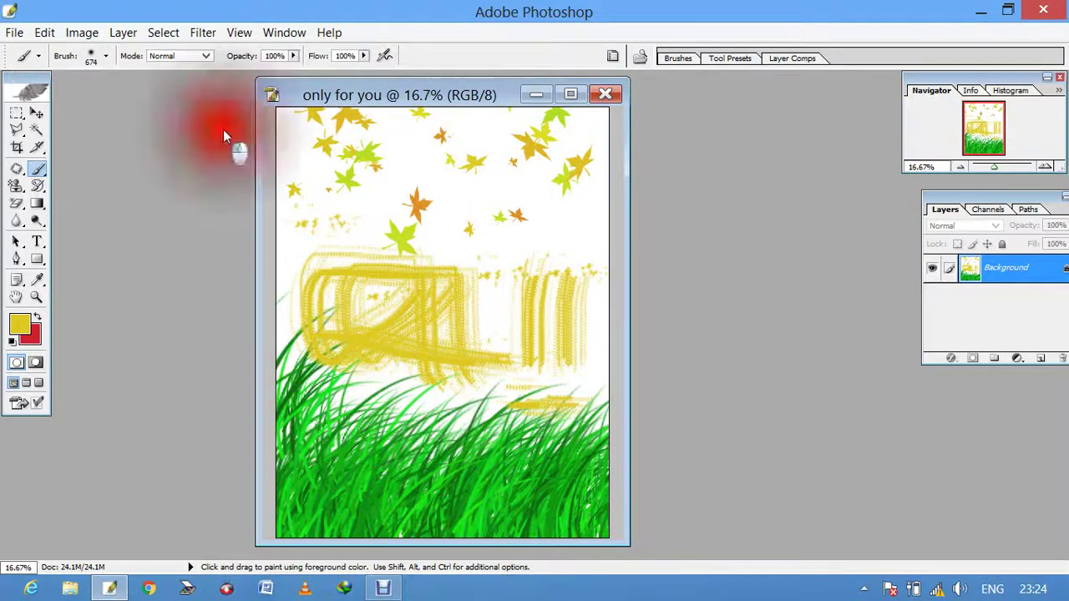
pyautogui.click(18, 187)
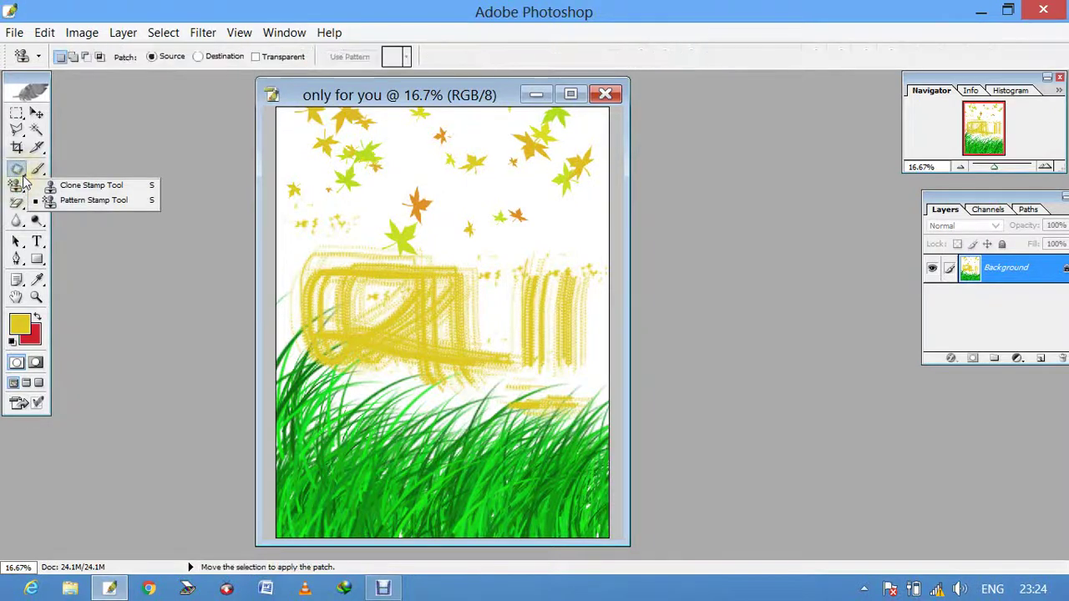
# Step: Switch to the Healing Brush and enlarge it to 151 px
pyautogui.moveTo(17, 168); pyautogui.dragTo(62, 172)
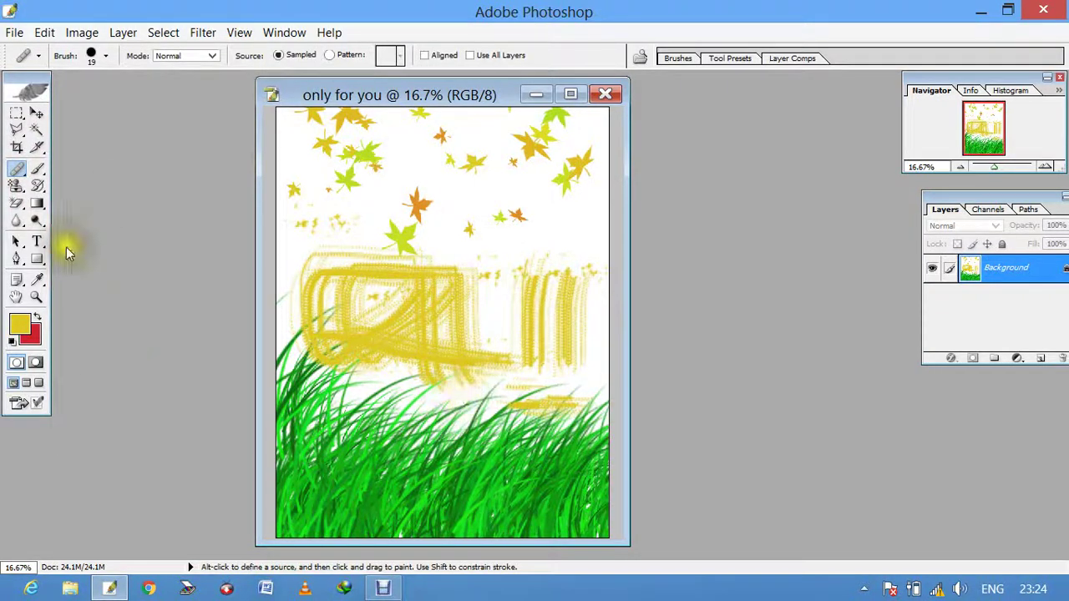
pyautogui.rightClick(372, 488)
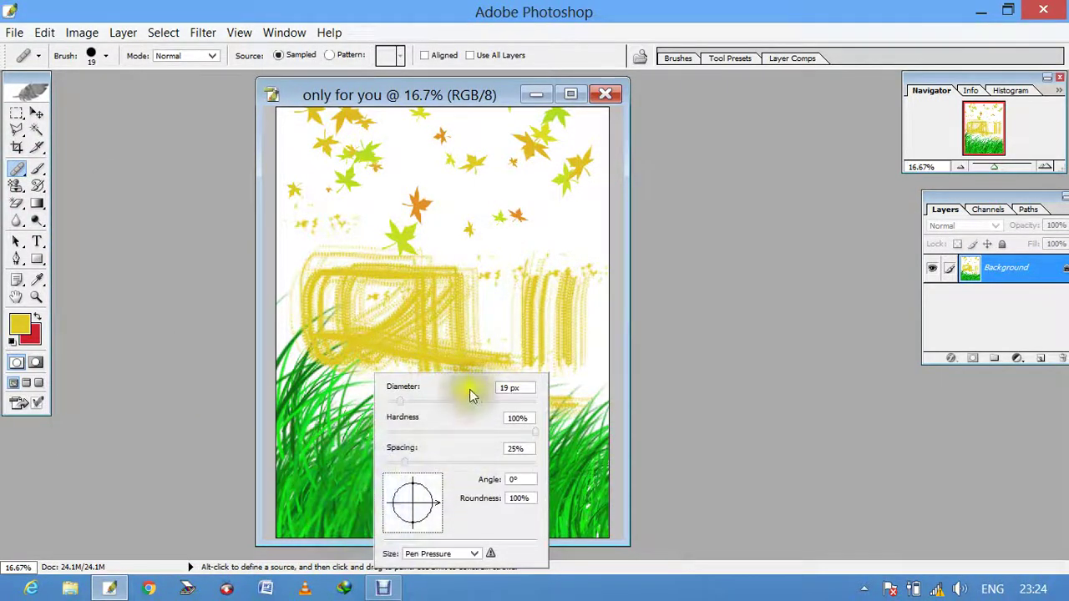
pyautogui.moveTo(480, 404); pyautogui.dragTo(515, 401)
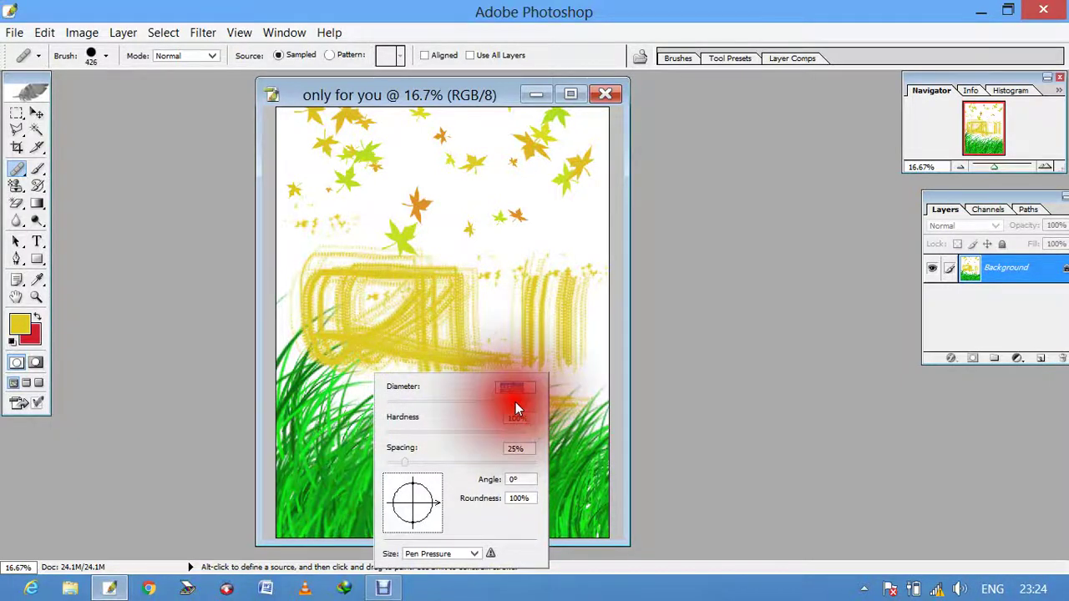
# Step: Sample the orange leaf as source and heal a copy onto the right-side white area
pyautogui.click(422, 209)
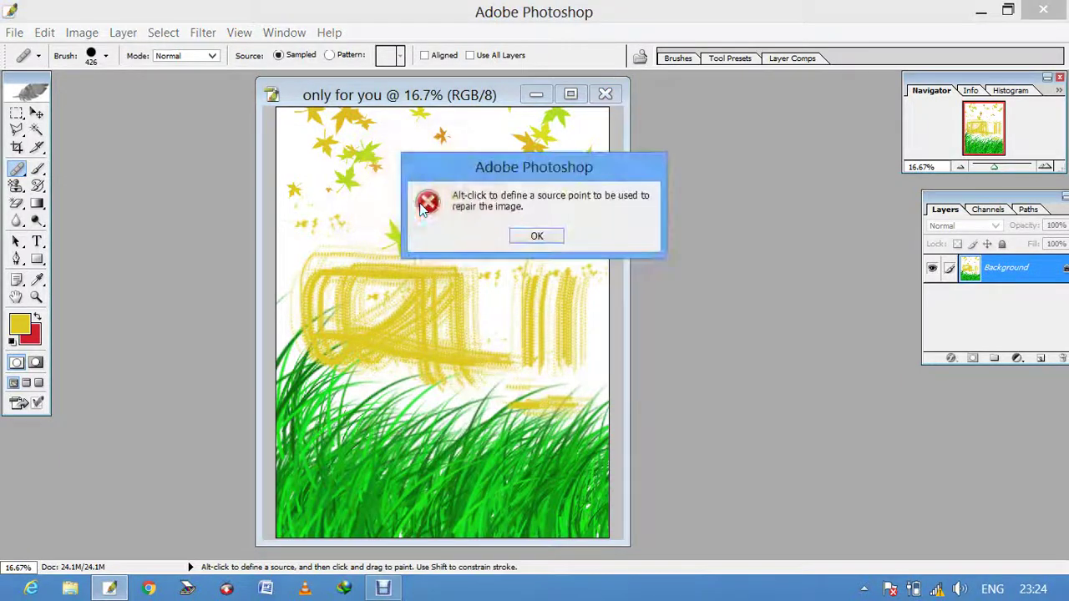
pyautogui.click(524, 233)
pyautogui.click(421, 213)
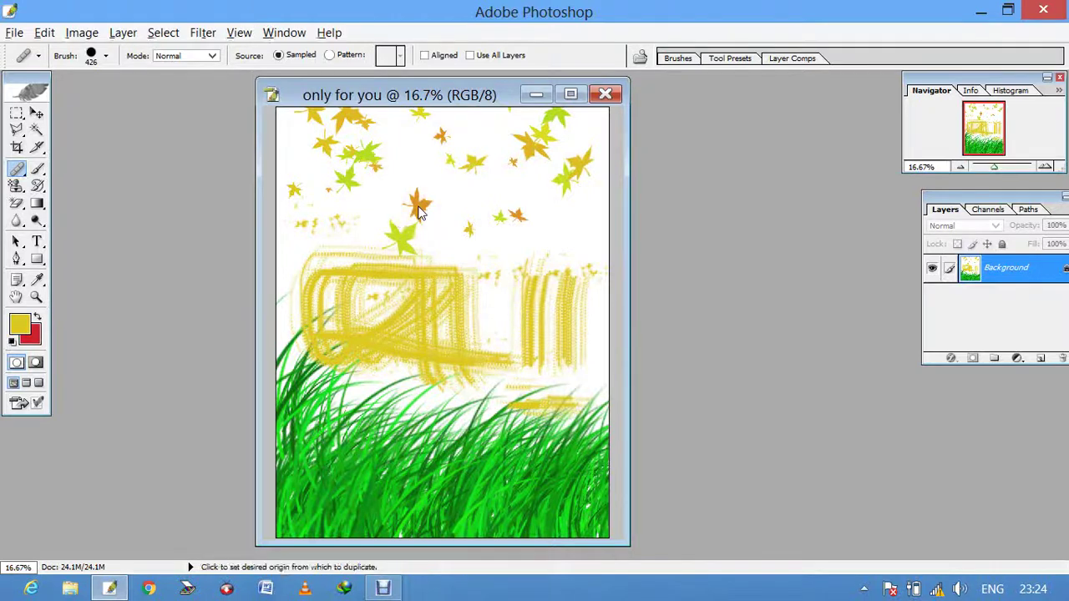
pyautogui.keyDown('alt'); pyautogui.click(421, 213); pyautogui.keyUp('alt')
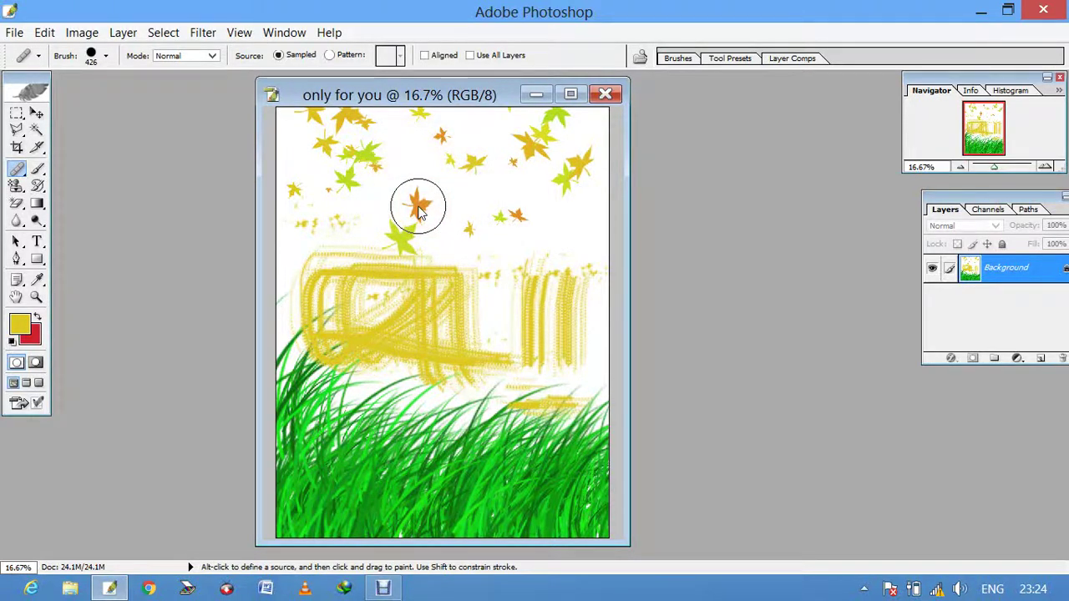
pyautogui.click(566, 242)
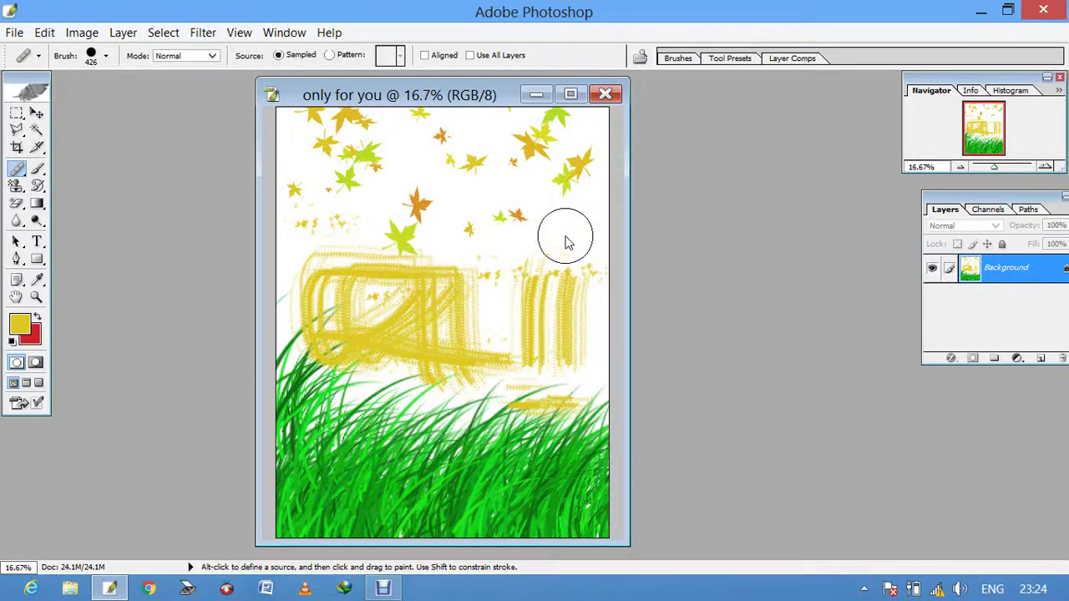
pyautogui.click(565, 243)
pyautogui.click(16, 185)
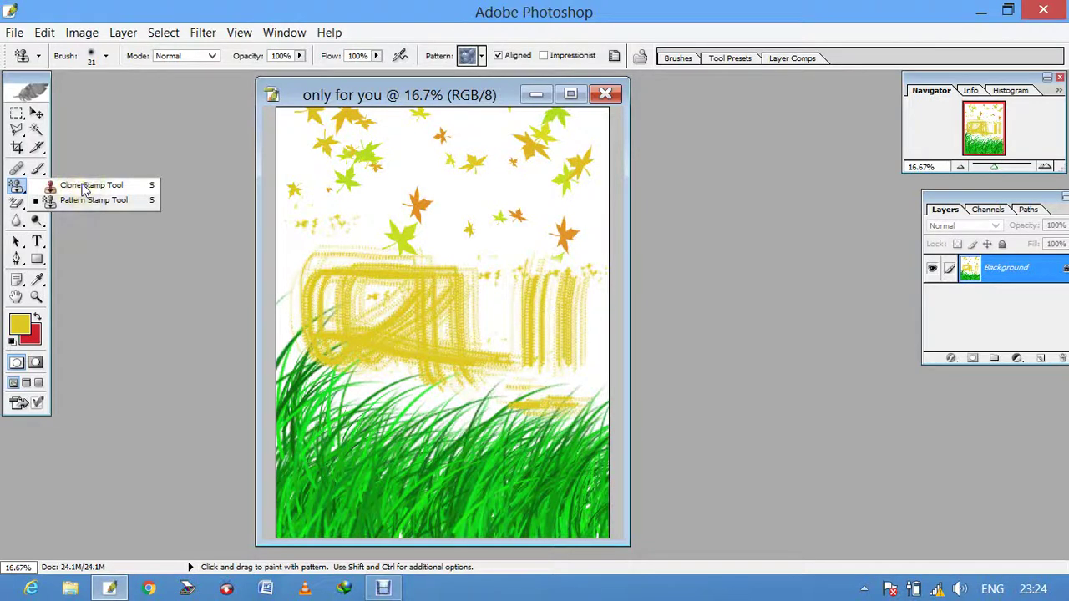
# Step: Switch to the Clone Stamp Tool with a 723 px brush
pyautogui.click(81, 190)
pyautogui.rightClick(402, 195)
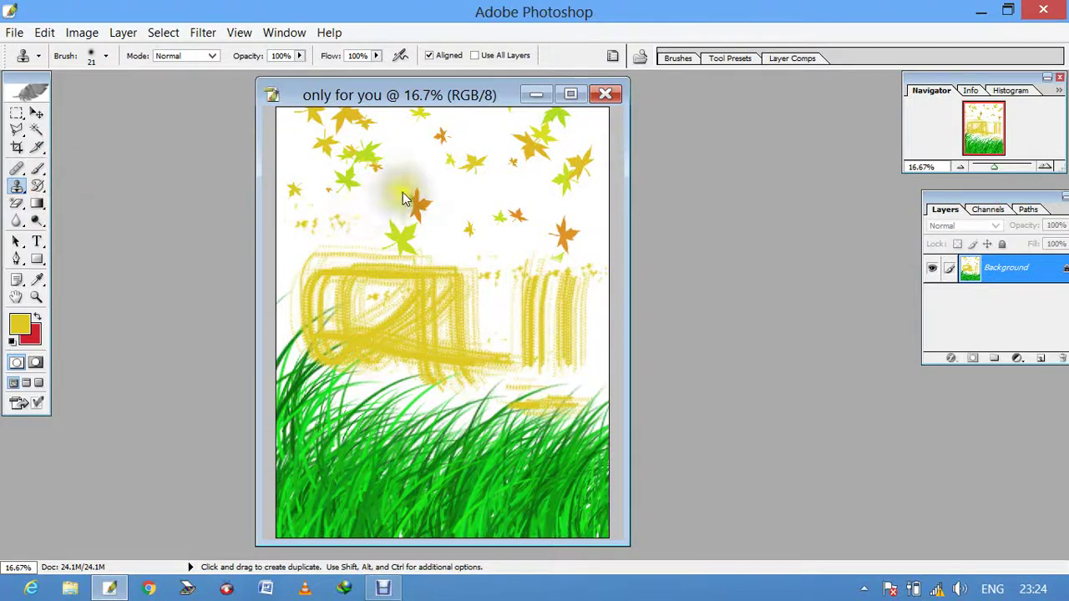
pyautogui.click(563, 224)
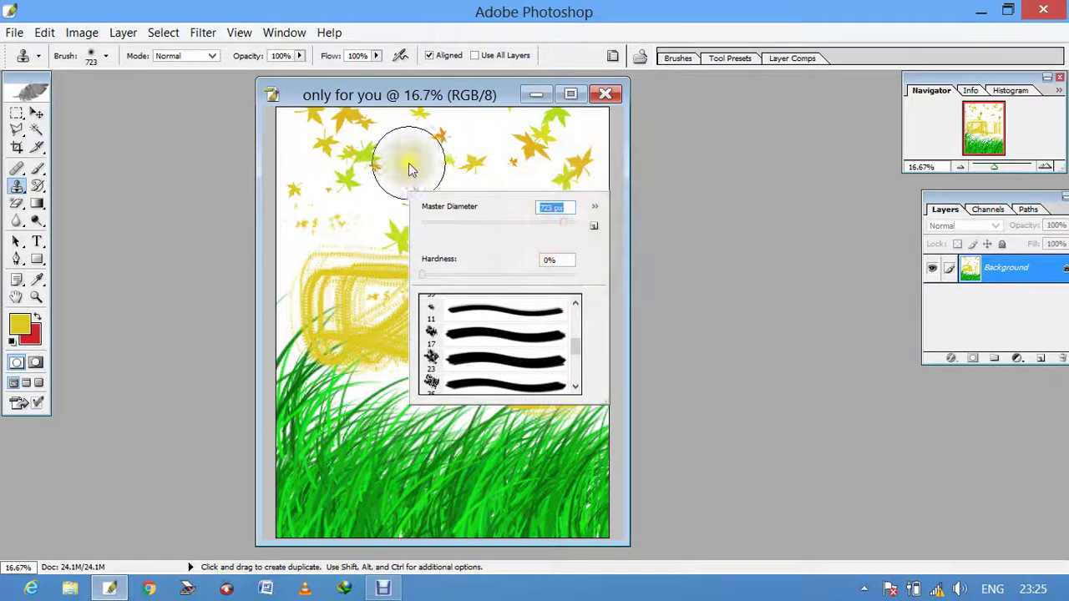
pyautogui.click(363, 165)
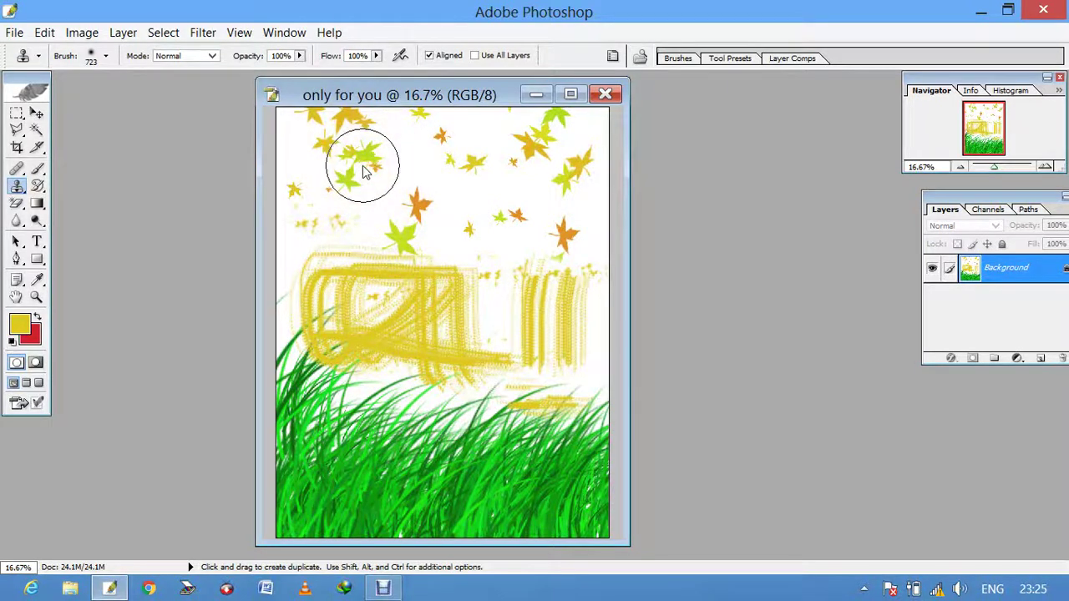
# Step: Sample the falling leaves and stamp copies onto the grass, including the right side
pyautogui.press('alt')
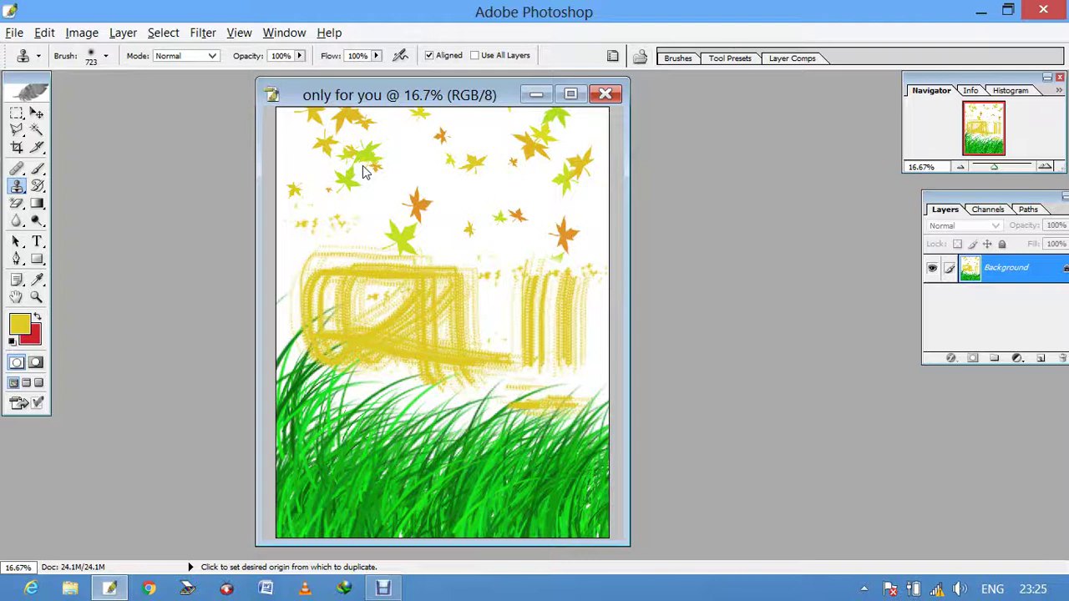
pyautogui.keyDown('alt'); pyautogui.click(360, 165); pyautogui.keyUp('alt')
pyautogui.click(410, 215)
pyautogui.click(377, 400)
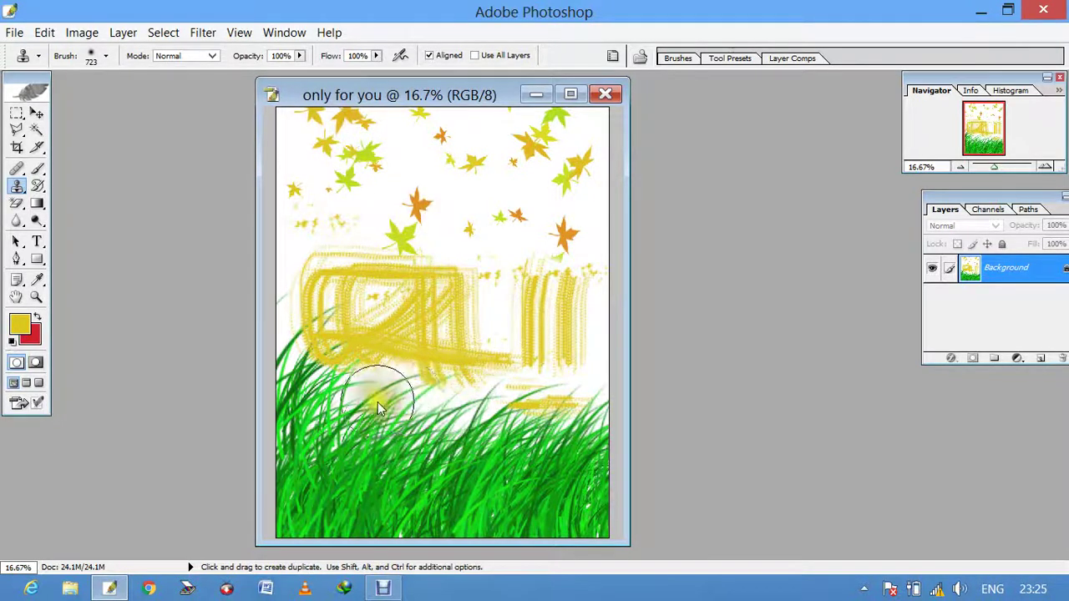
pyautogui.click(382, 407)
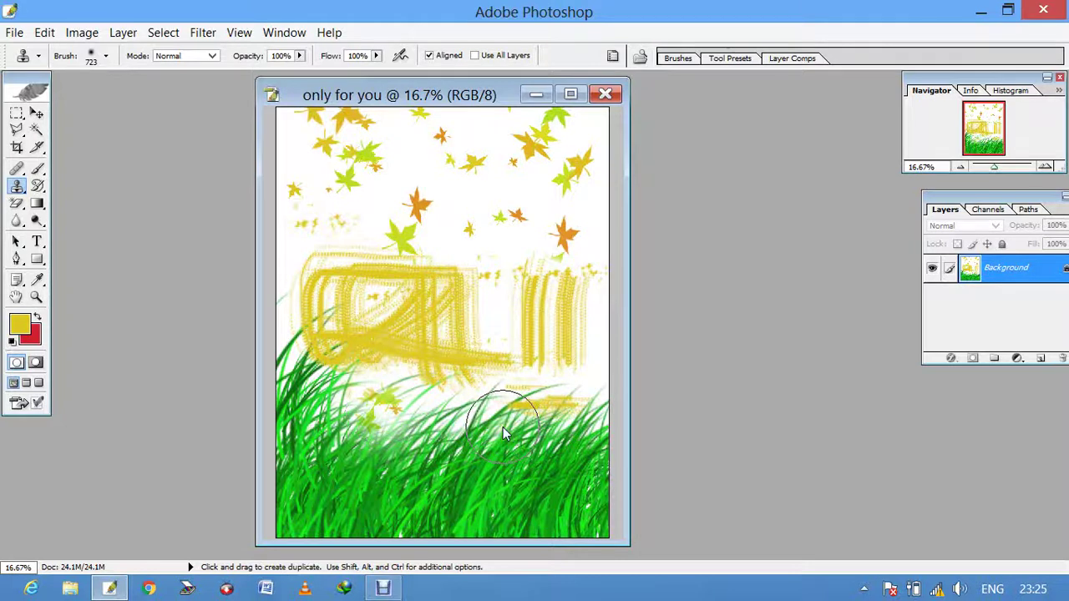
pyautogui.click(419, 382)
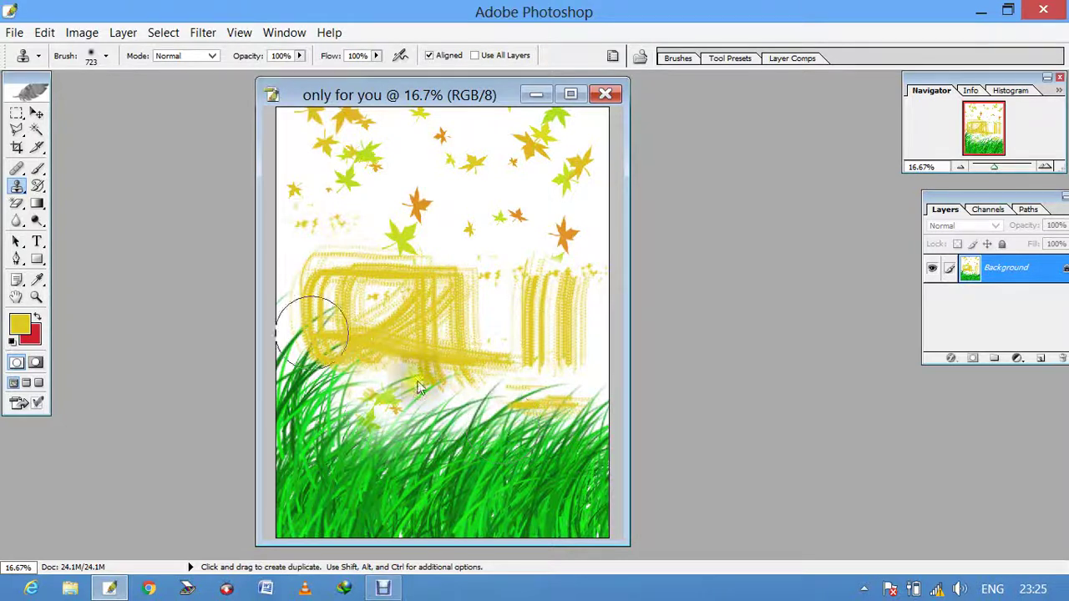
pyautogui.click(17, 186)
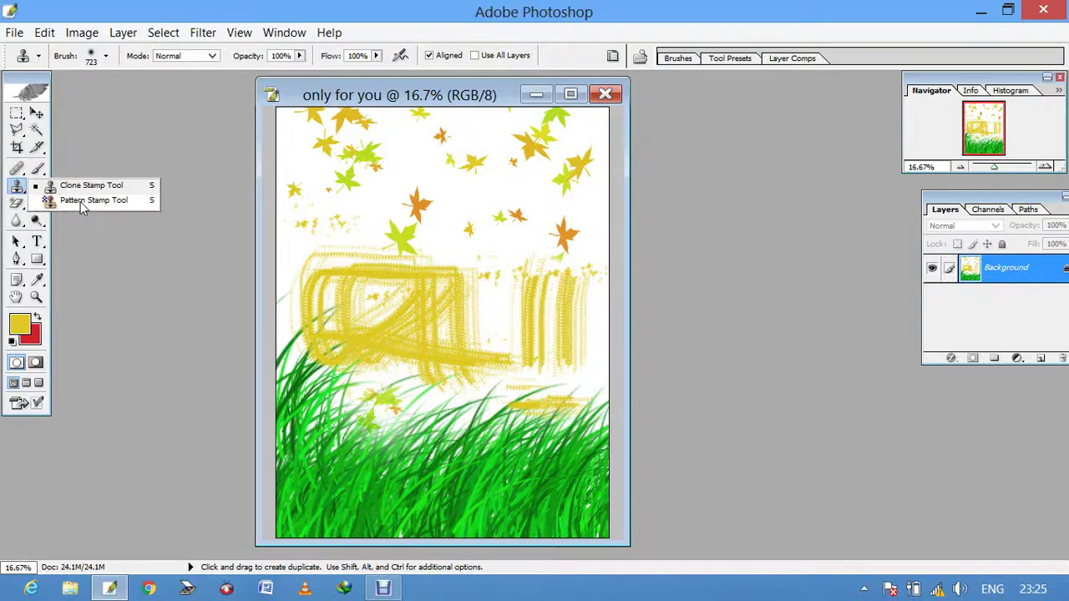
# Step: With a much larger Pattern Stamp brush, paint the bubble pattern across the upper-left canvas
pyautogui.click(80, 201)
pyautogui.rightClick(379, 229)
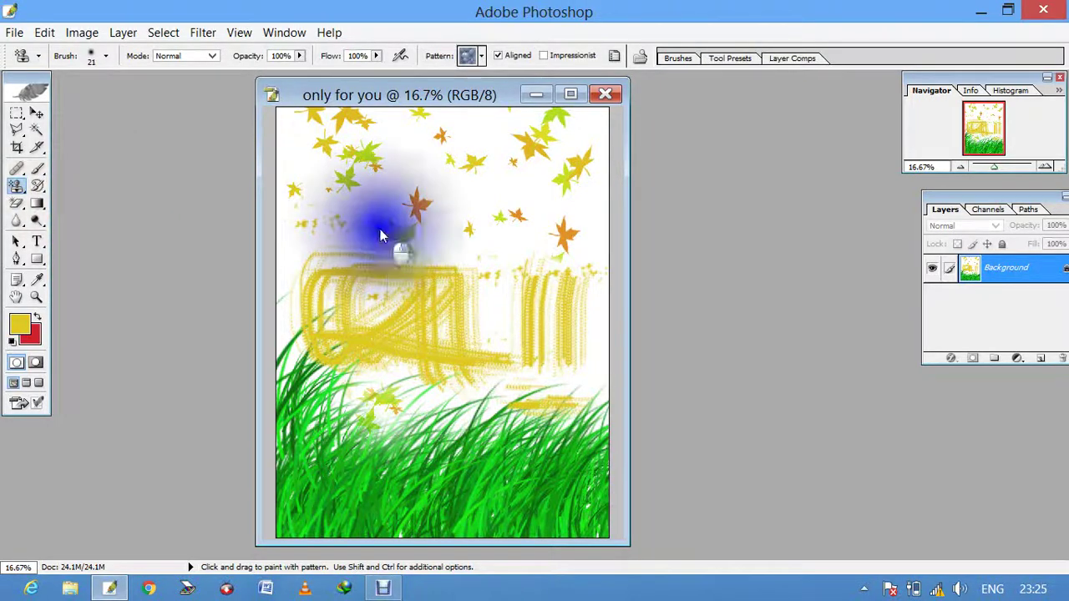
pyautogui.moveTo(494, 258); pyautogui.dragTo(545, 259)
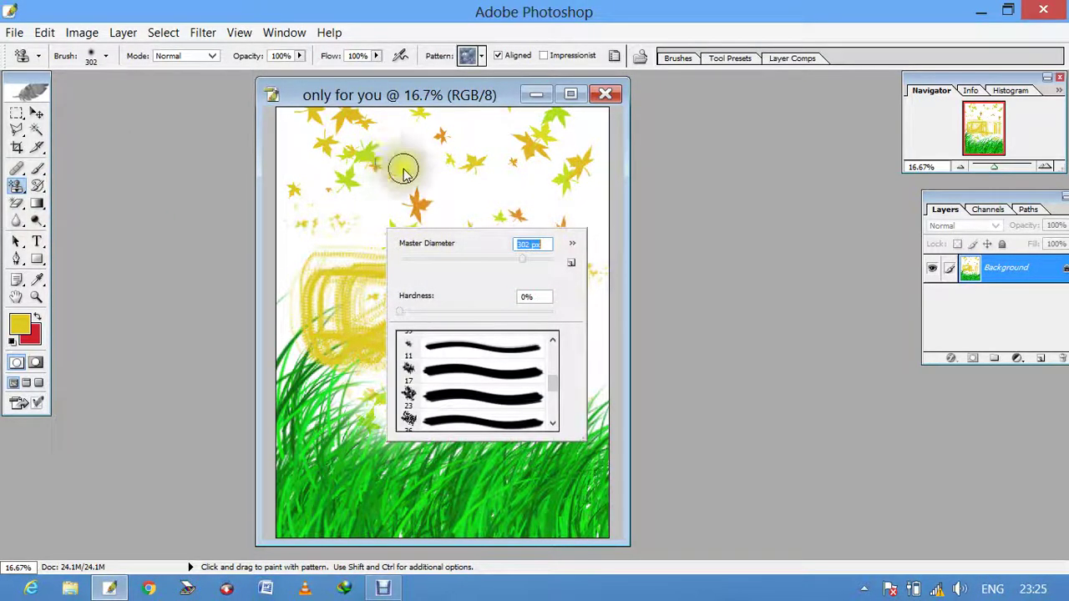
pyautogui.click(347, 212)
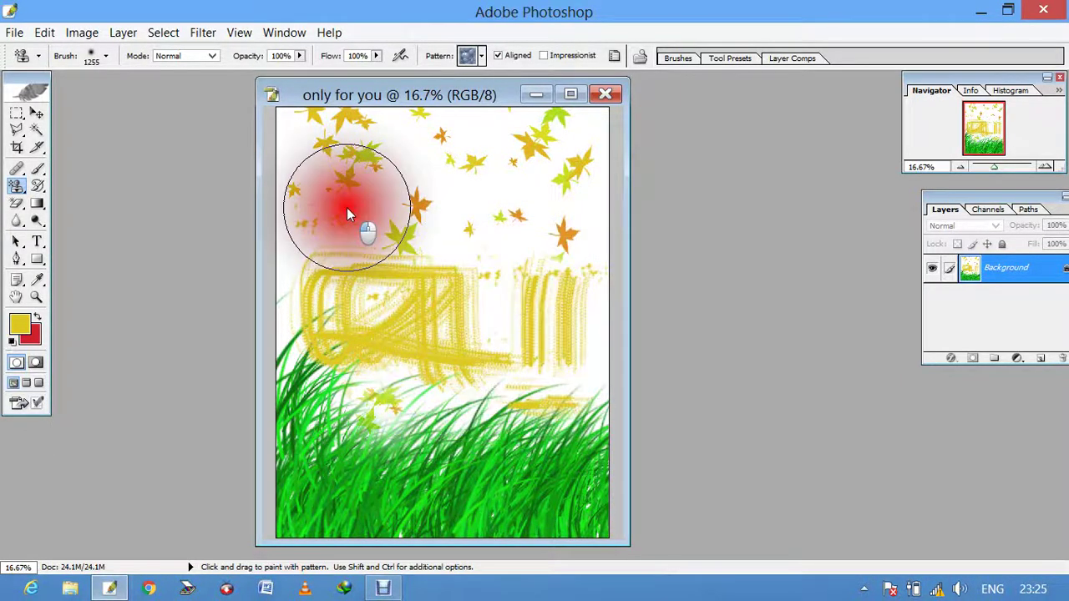
pyautogui.moveTo(347, 210)
pyautogui.mouseDown()
pyautogui.moveTo(344, 123)
pyautogui.moveTo(516, 176)
pyautogui.moveTo(473, 306)
pyautogui.moveTo(477, 208)
pyautogui.moveTo(398, 158)
pyautogui.moveTo(484, 220)
pyautogui.moveTo(539, 346)
pyautogui.moveTo(422, 359)
pyautogui.moveTo(350, 426)
pyautogui.moveTo(543, 100)
pyautogui.moveTo(398, 281)
pyautogui.moveTo(413, 317)
pyautogui.moveTo(373, 361)
pyautogui.moveTo(369, 445)
pyautogui.moveTo(333, 349)
pyautogui.moveTo(391, 422)
pyautogui.moveTo(540, 354)
pyautogui.moveTo(360, 221)
pyautogui.moveTo(434, 158)
pyautogui.moveTo(516, 231)
pyautogui.mouseUp()
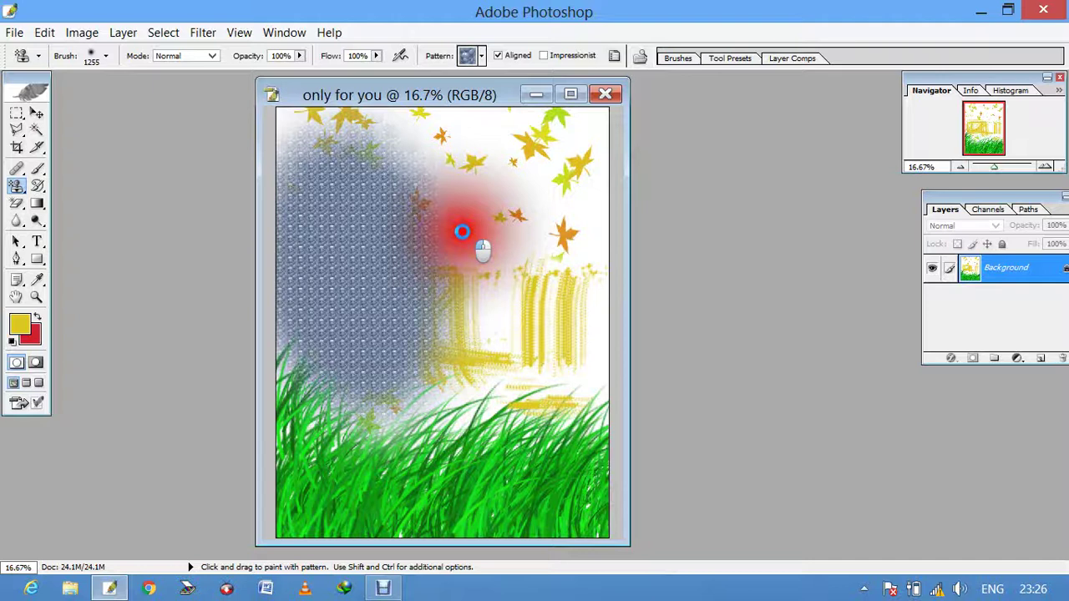
# Step: Paint the bubble pattern over the remaining leaves and yellow strokes, then show the Debut recorder
pyautogui.moveTo(462, 231); pyautogui.dragTo(353, 246)
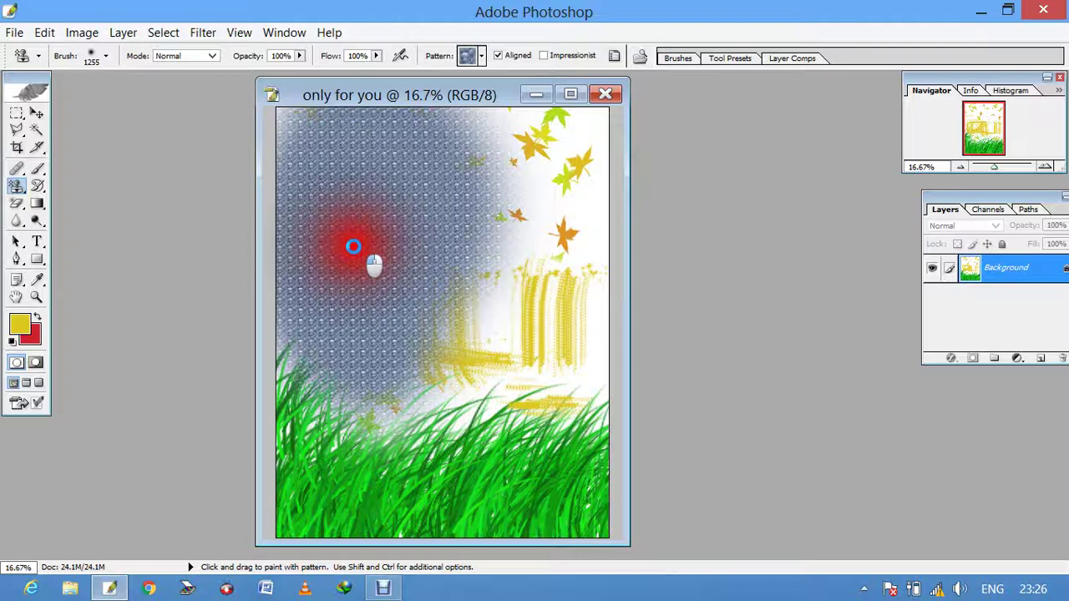
pyautogui.moveTo(353, 246); pyautogui.dragTo(354, 246)
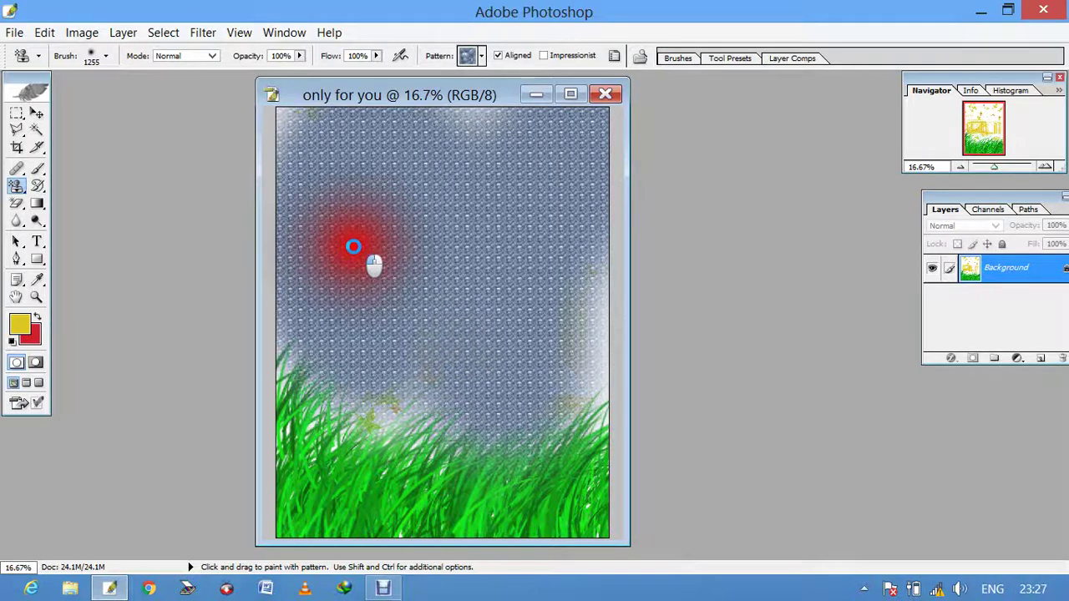
pyautogui.moveTo(353, 246); pyautogui.dragTo(353, 246)
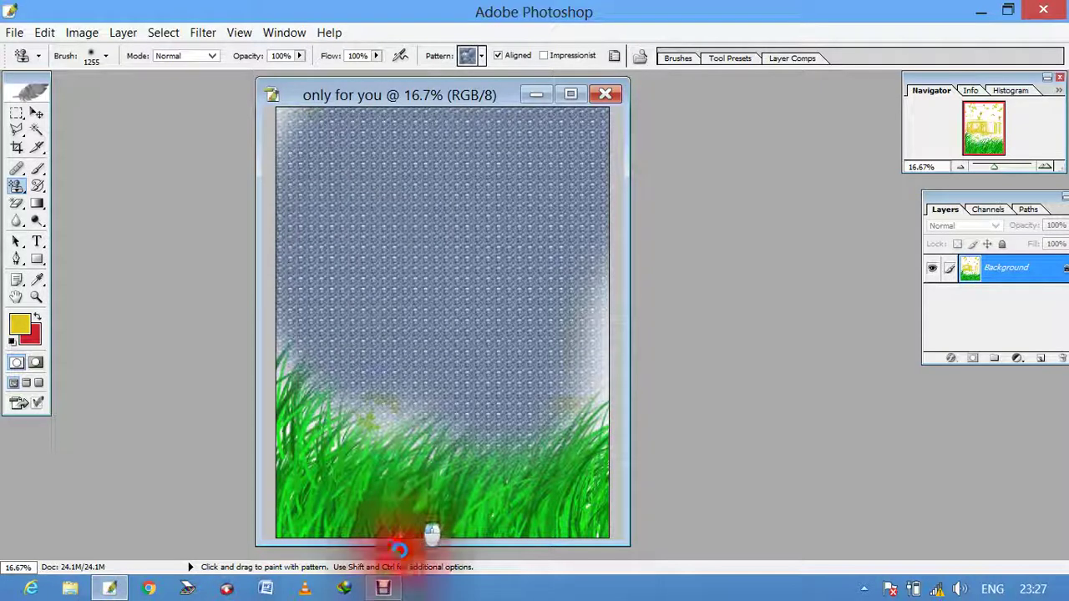
pyautogui.moveTo(353, 246); pyautogui.dragTo(382, 593)
pyautogui.click(382, 591)
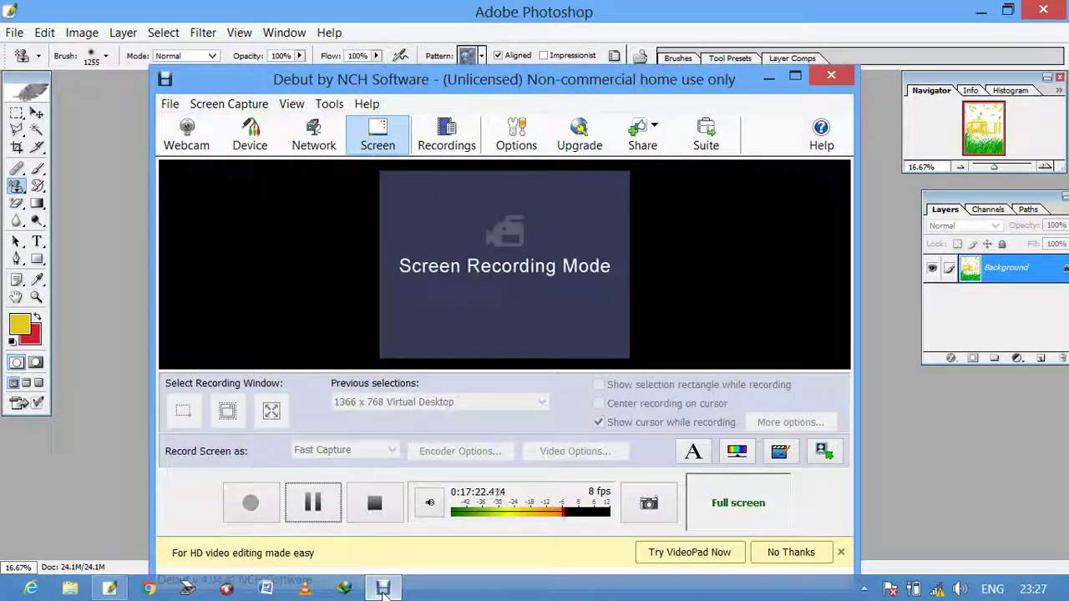